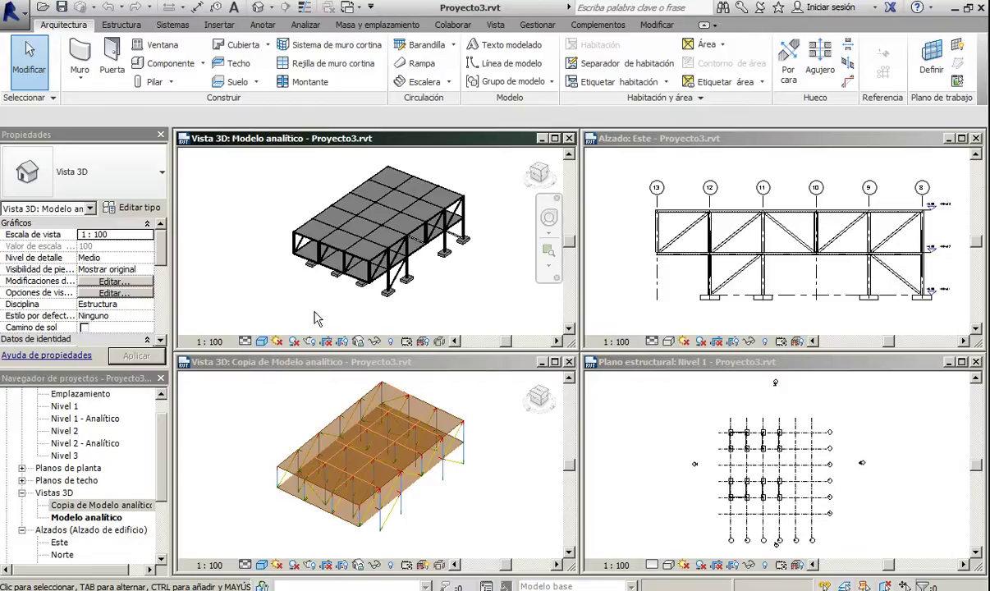
Orbit the Modelo analítico 3D view and pre-highlight a single HEB 300 column
{"action": "middle_click_drag", "start_coordinate": [320, 315], "coordinate": [326, 302], "text": "shift"}
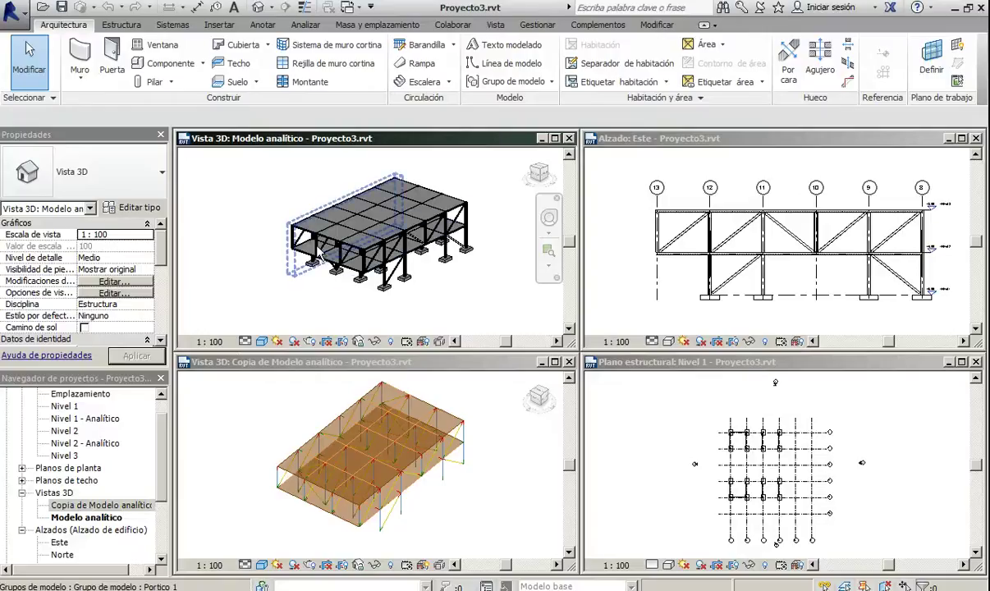
{"action": "key", "text": "Tab"}
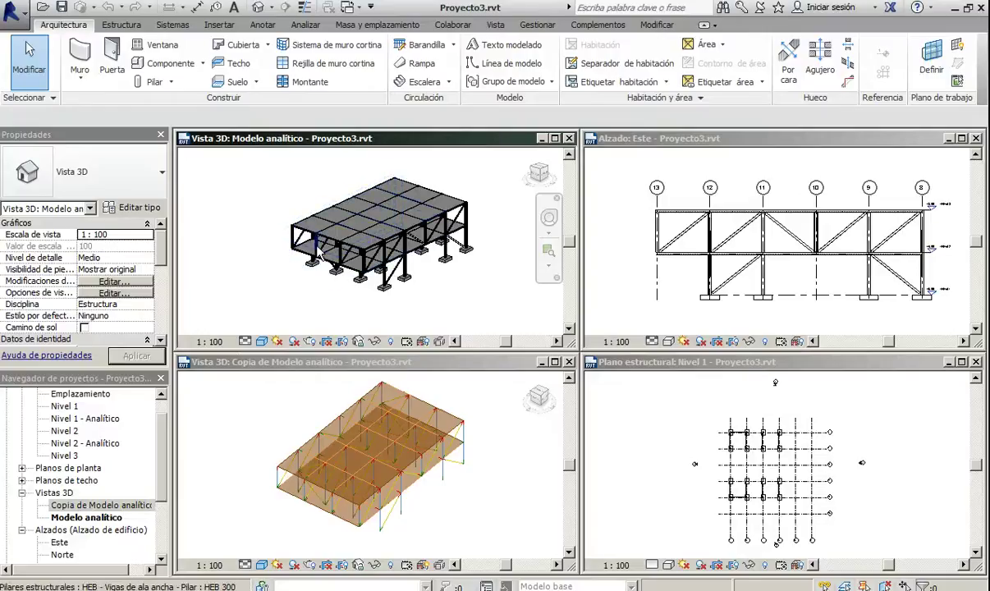
Review the HEB 300 column's Metal - Acero - 345 MPa physical properties and keep it assigned
{"action": "left_click", "coordinate": [320, 249]}
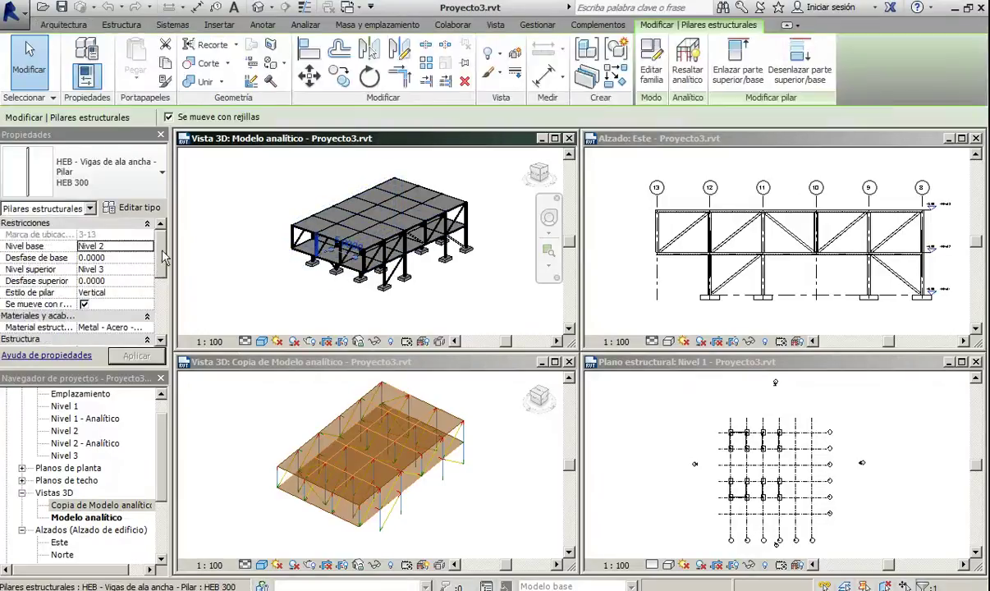
{"action": "left_click", "coordinate": [150, 329]}
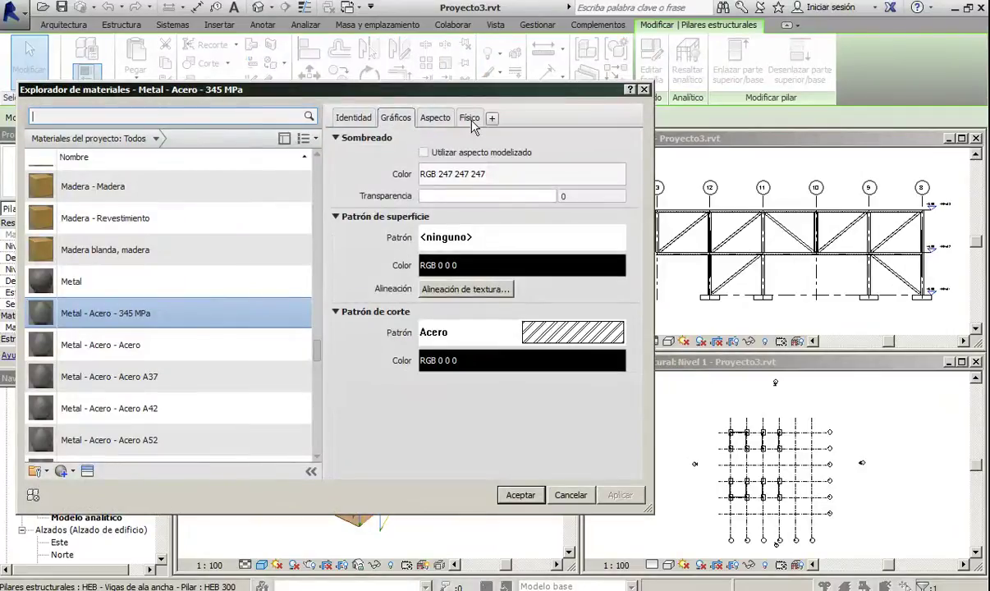
{"action": "left_click", "coordinate": [473, 121]}
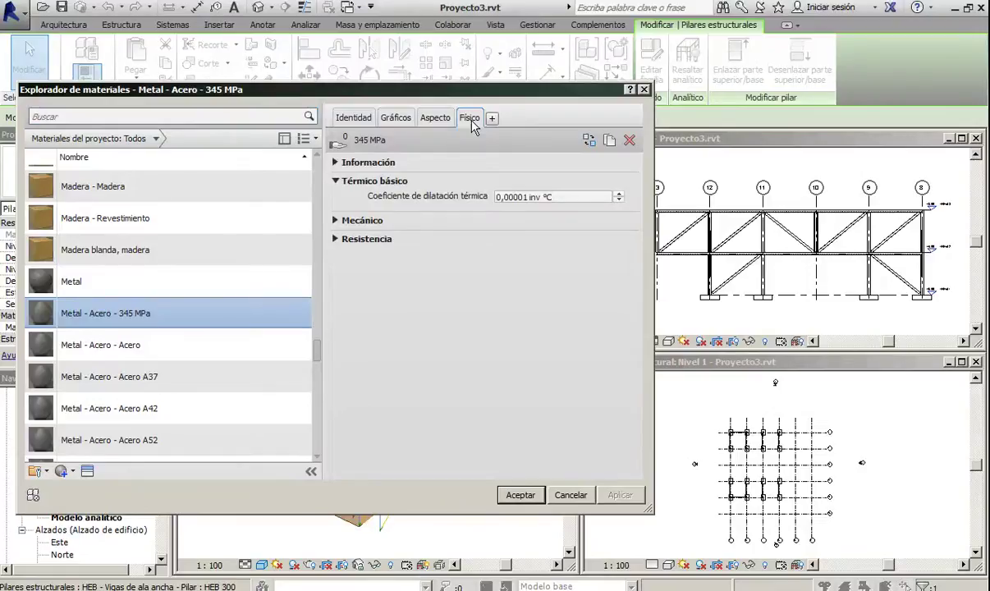
{"action": "left_click", "coordinate": [362, 222]}
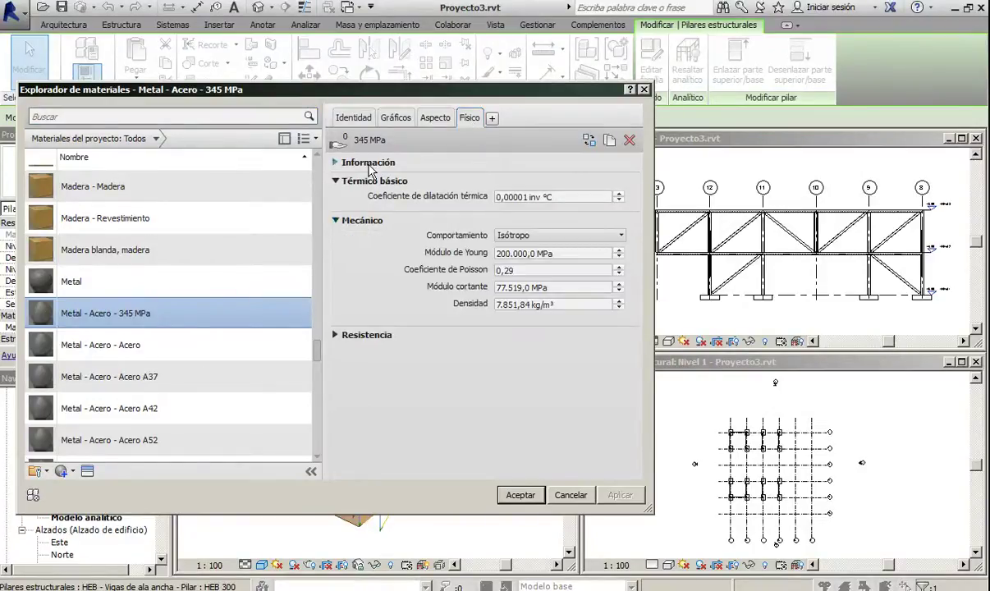
{"action": "left_click", "coordinate": [369, 163]}
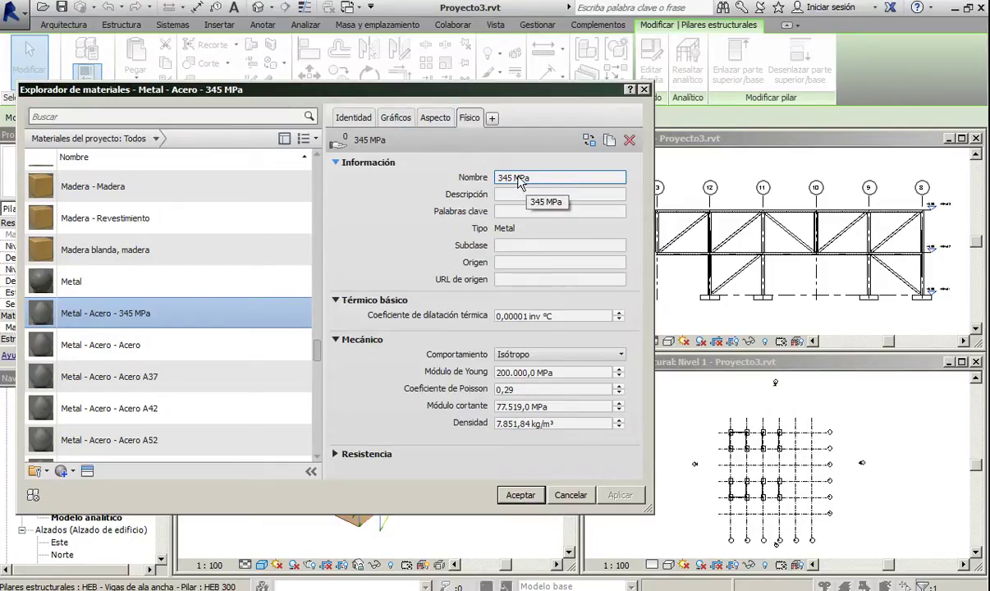
{"action": "left_click", "coordinate": [519, 374]}
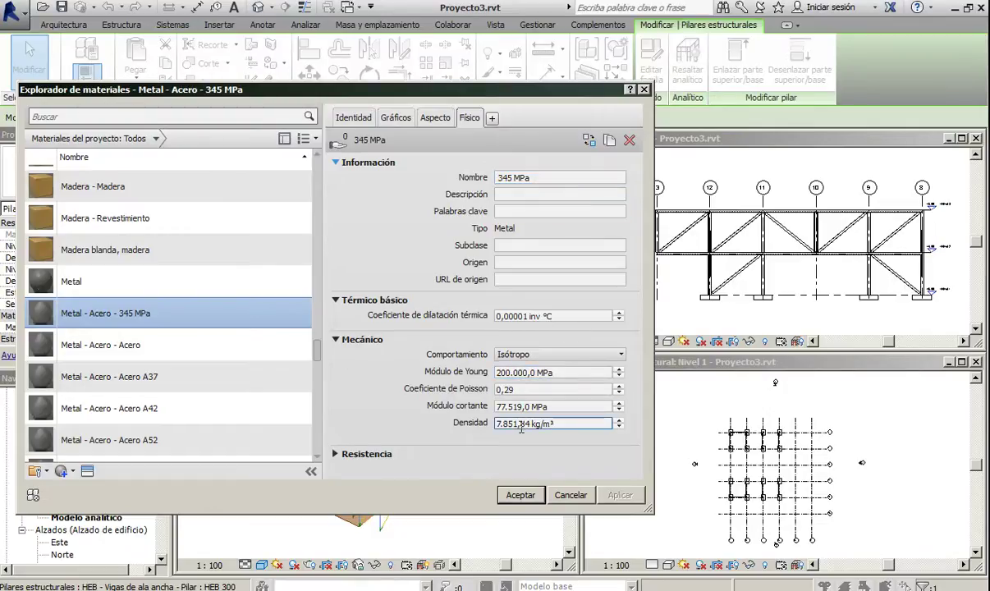
{"action": "left_click", "coordinate": [520, 495]}
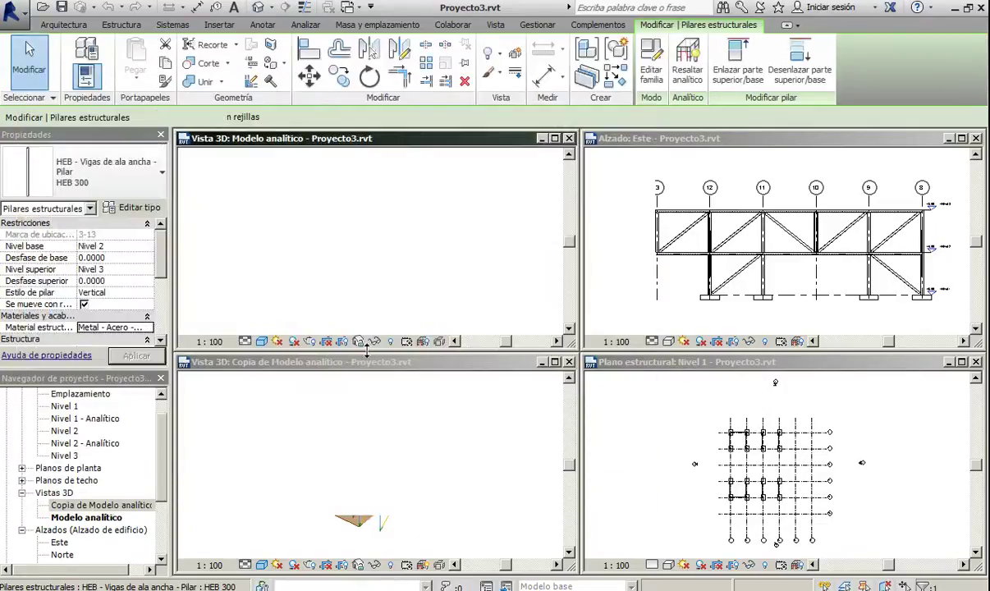
{"action": "key", "text": "Escape"}
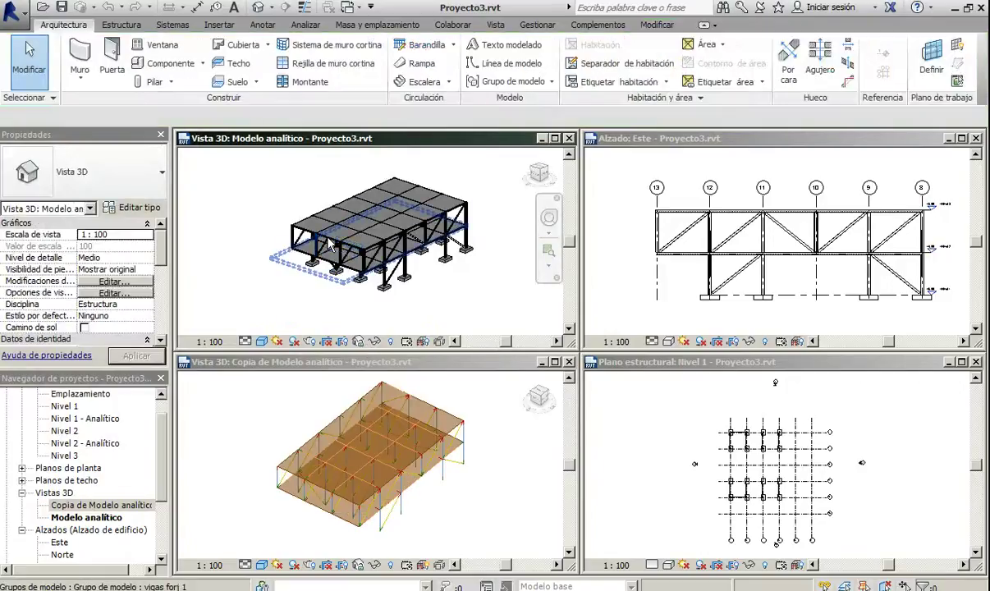
{"action": "key", "text": "Tab"}
{"action": "left_click", "coordinate": [331, 243]}
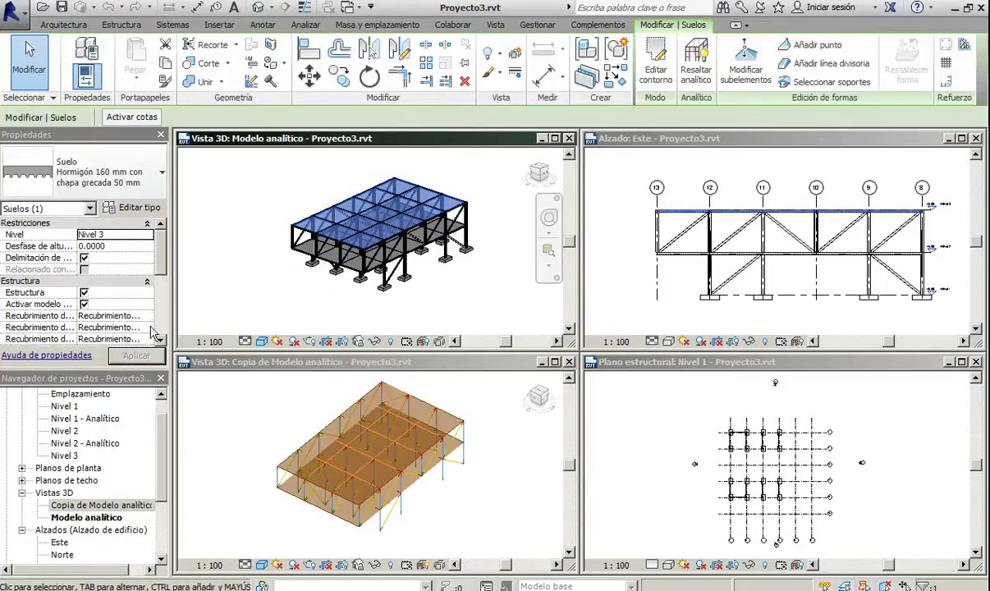
{"action": "left_click", "coordinate": [138, 208]}
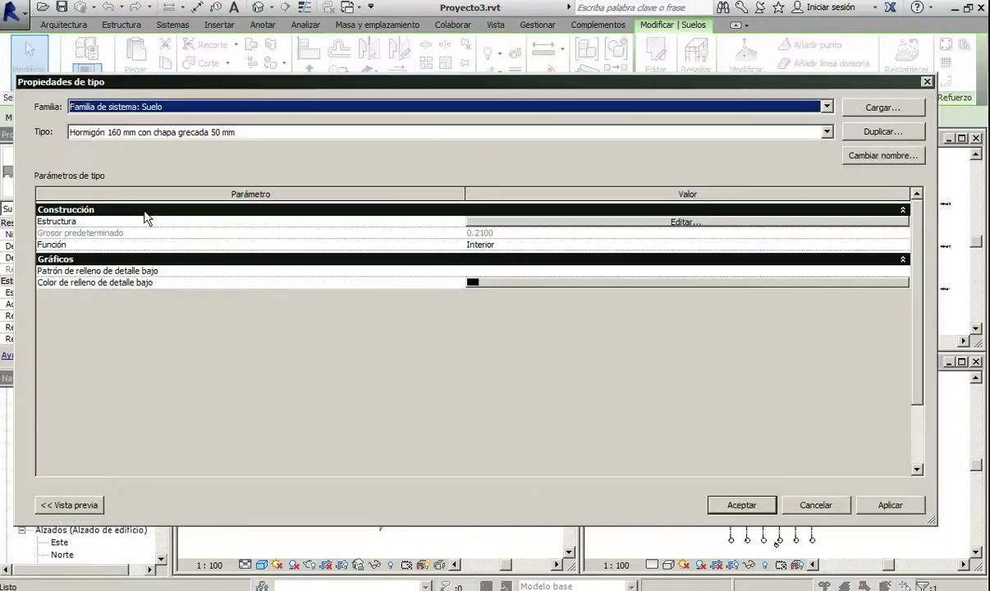
{"action": "left_click", "coordinate": [480, 224]}
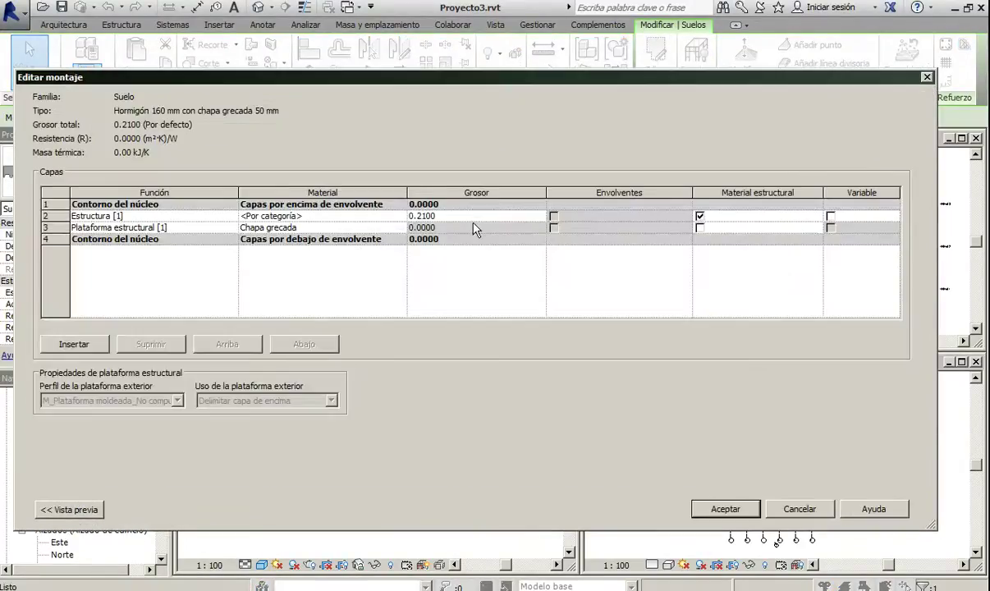
{"action": "left_click", "coordinate": [69, 510]}
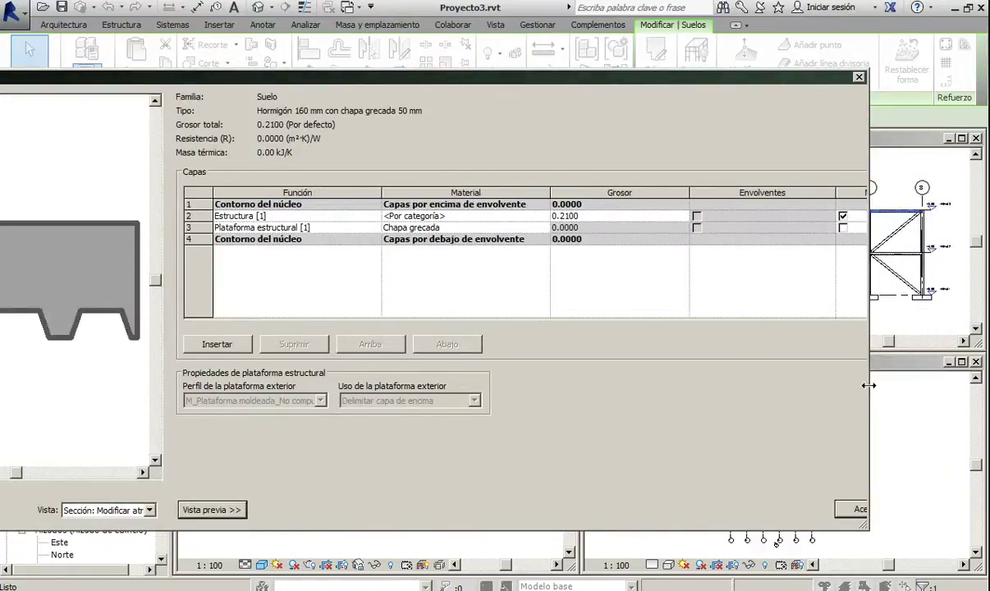
{"action": "left_click_drag", "start_coordinate": [869, 371], "coordinate": [662, 391]}
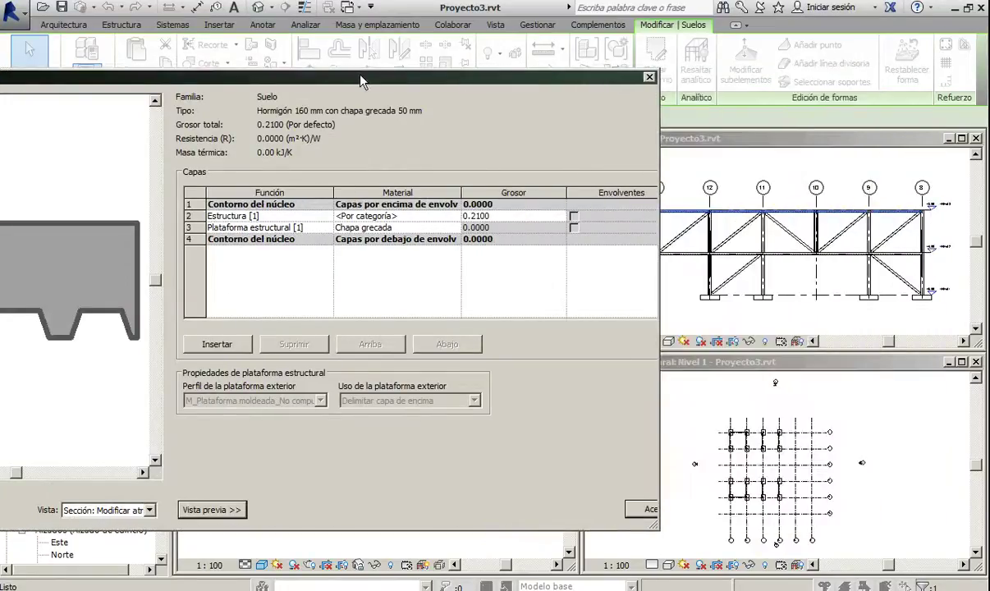
{"action": "left_click_drag", "start_coordinate": [362, 77], "coordinate": [575, 78]}
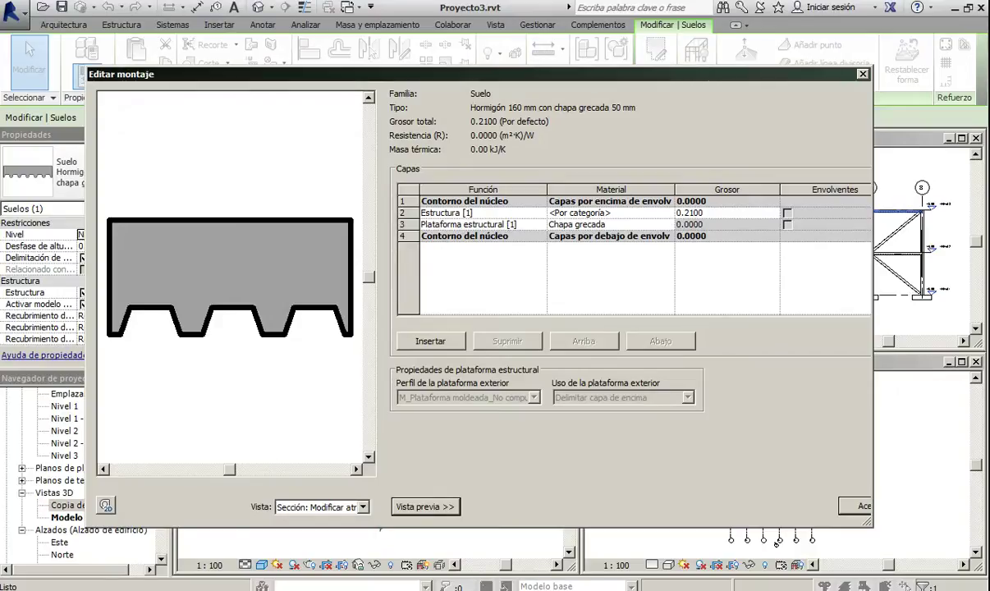
{"action": "key", "text": "Return"}
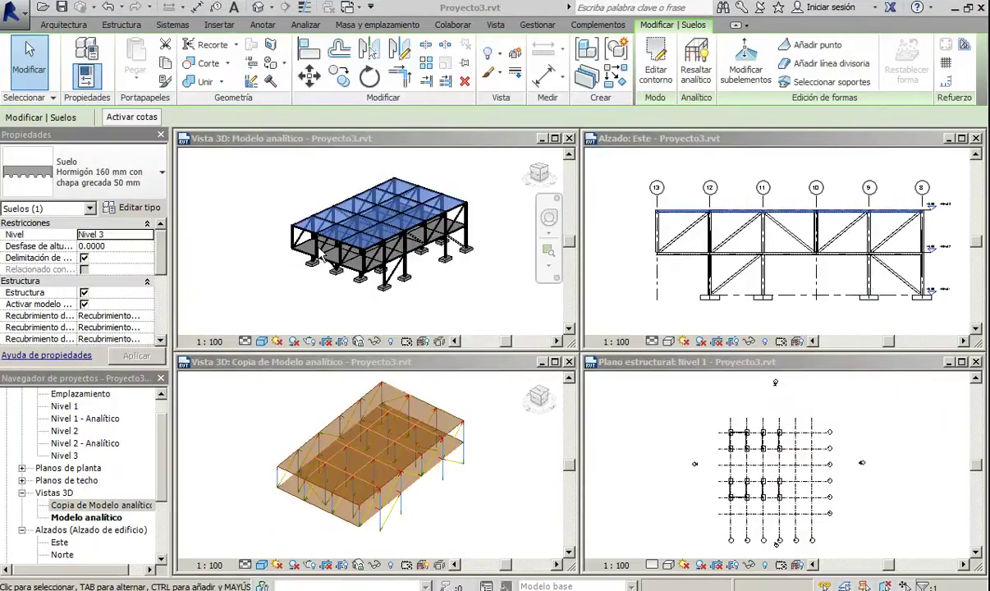
{"action": "key", "text": "Escape"}
{"action": "key", "text": "Tab"}
{"action": "left_click", "coordinate": [319, 256]}
{"action": "left_click", "coordinate": [149, 328]}
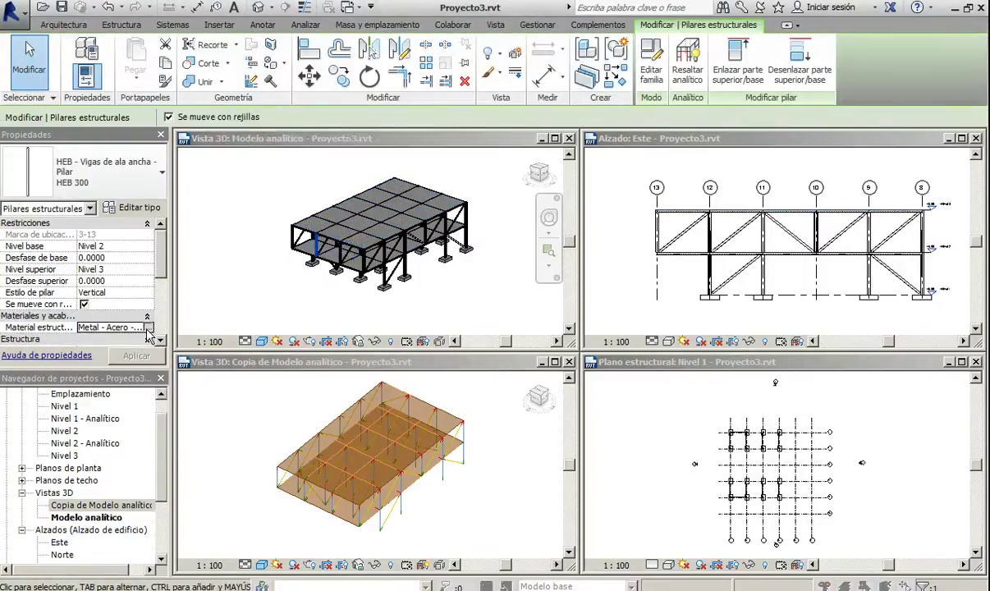
{"action": "left_click", "coordinate": [148, 329]}
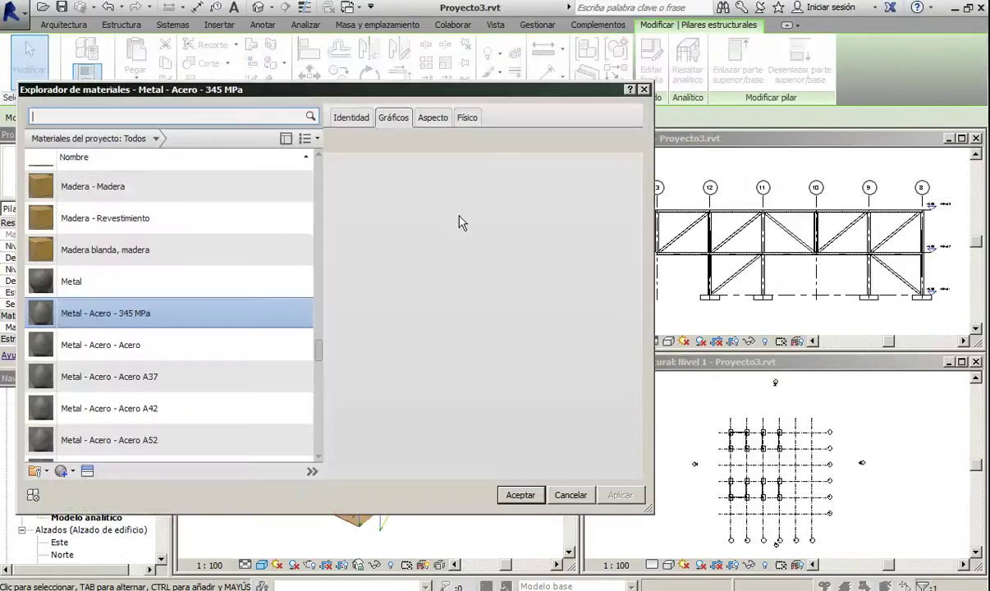
{"action": "left_click", "coordinate": [469, 118]}
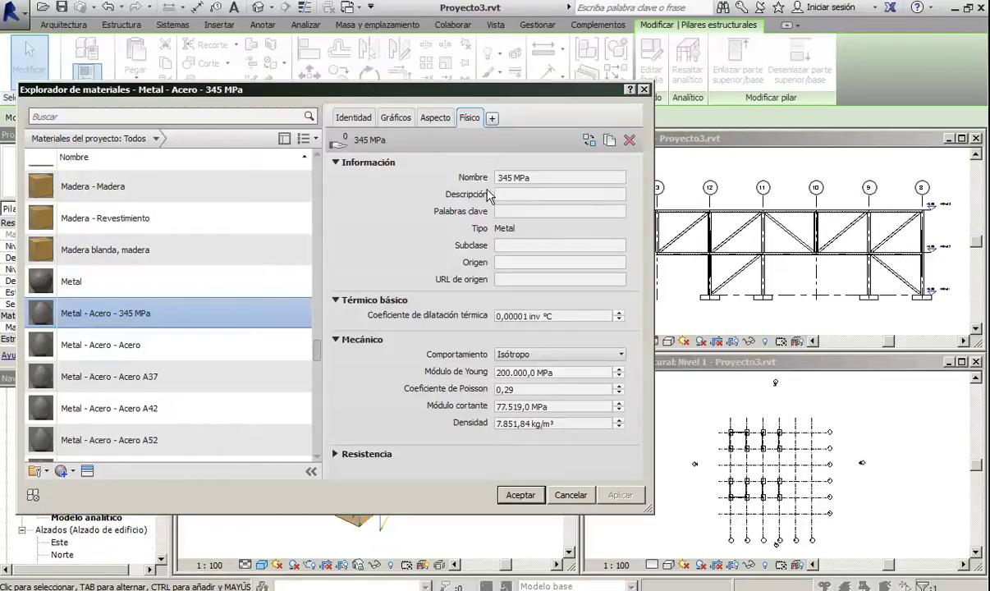
{"action": "scroll", "coordinate": [164, 296], "scroll_direction": "down", "scroll_amount": 1}
{"action": "key", "text": "Return"}
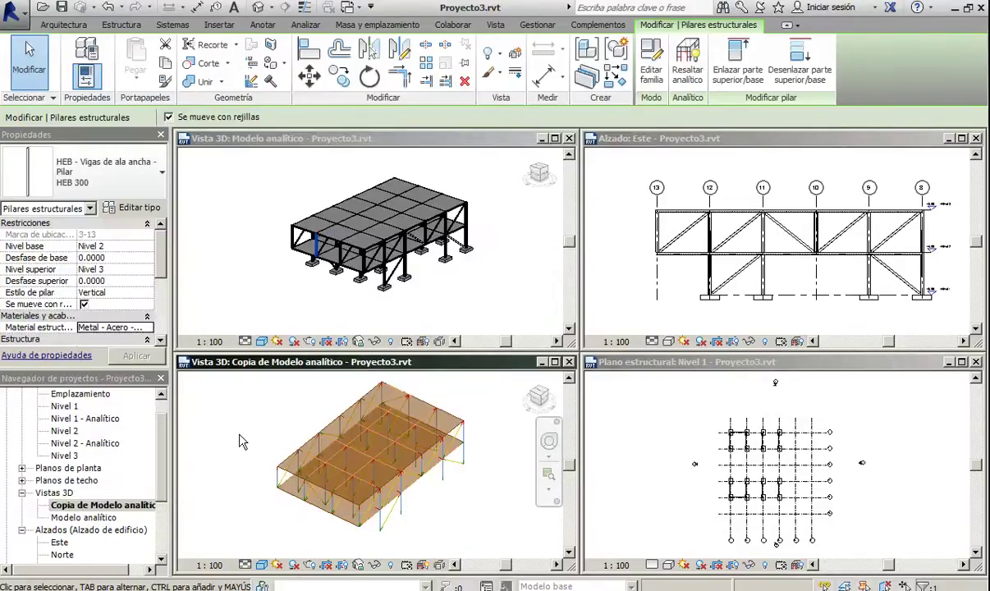
{"action": "left_click", "coordinate": [257, 425]}
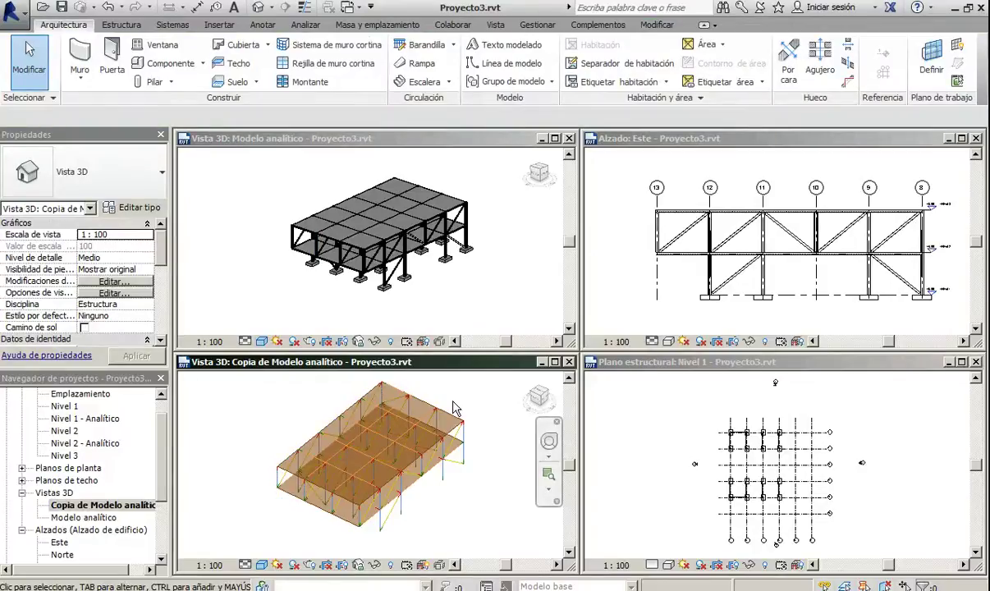
{"action": "left_click", "coordinate": [555, 362]}
{"action": "middle_click_drag", "start_coordinate": [330, 354], "coordinate": [430, 422]}
{"action": "scroll", "coordinate": [415, 345], "scroll_direction": "up", "scroll_amount": 5}
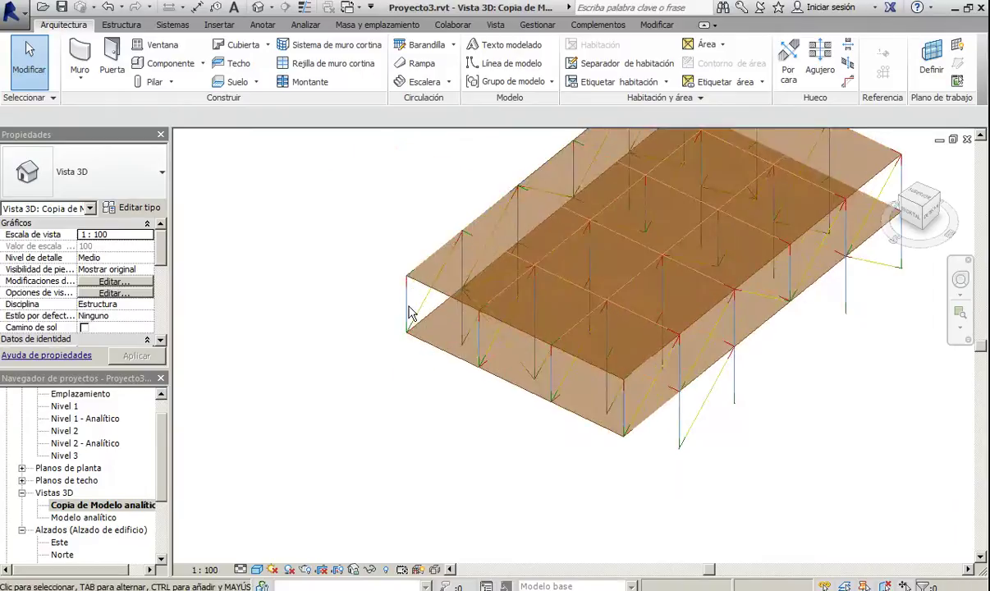
{"action": "scroll", "coordinate": [415, 345], "scroll_direction": "down", "scroll_amount": 3}
{"action": "middle_click_drag", "start_coordinate": [772, 436], "coordinate": [645, 529]}
{"action": "middle_click_drag", "start_coordinate": [668, 491], "coordinate": [614, 460], "text": "shift"}
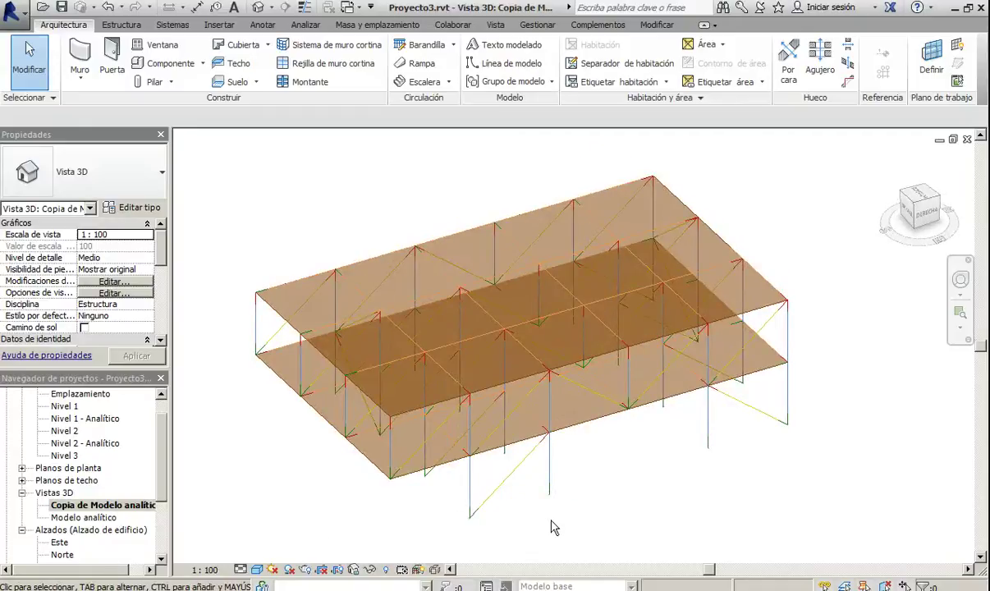
{"action": "middle_click_drag", "start_coordinate": [553, 527], "coordinate": [551, 532], "text": "shift"}
{"action": "scroll", "coordinate": [448, 394], "scroll_direction": "up", "scroll_amount": 5}
{"action": "scroll", "coordinate": [464, 408], "scroll_direction": "up", "scroll_amount": 3}
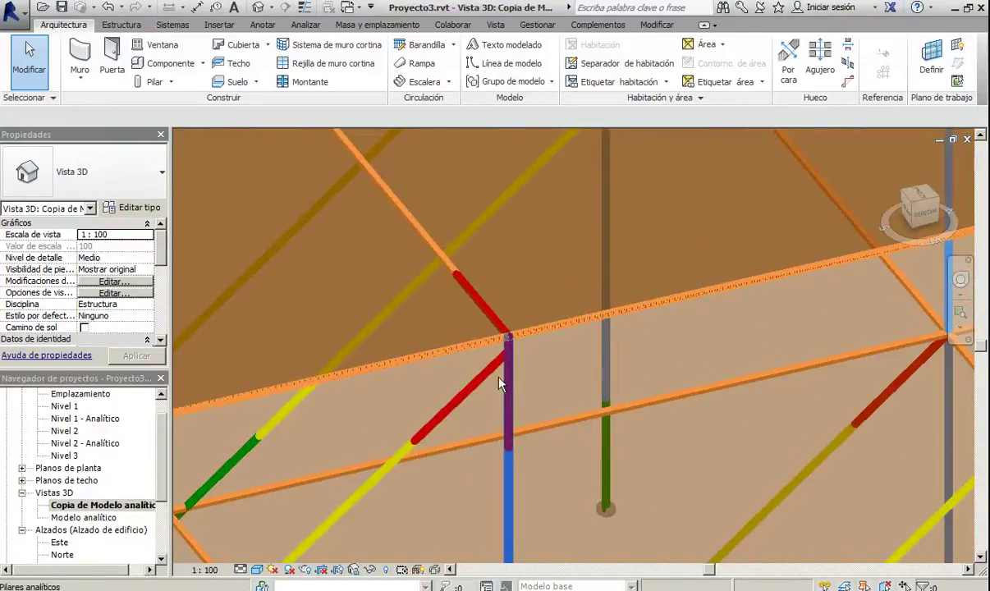
{"action": "scroll", "coordinate": [493, 383], "scroll_direction": "up", "scroll_amount": 1}
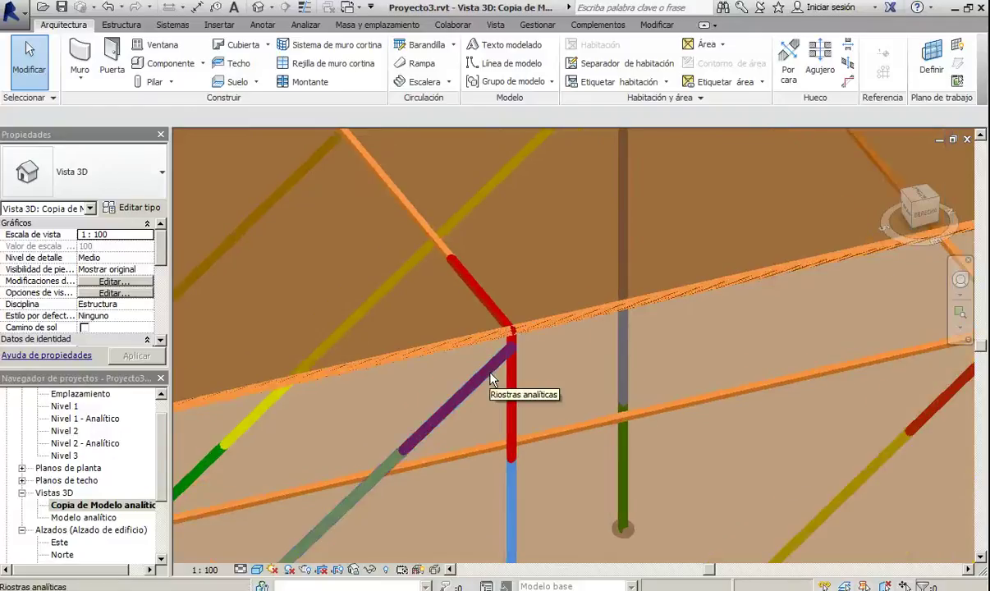
{"action": "scroll", "coordinate": [493, 379], "scroll_direction": "down", "scroll_amount": 8}
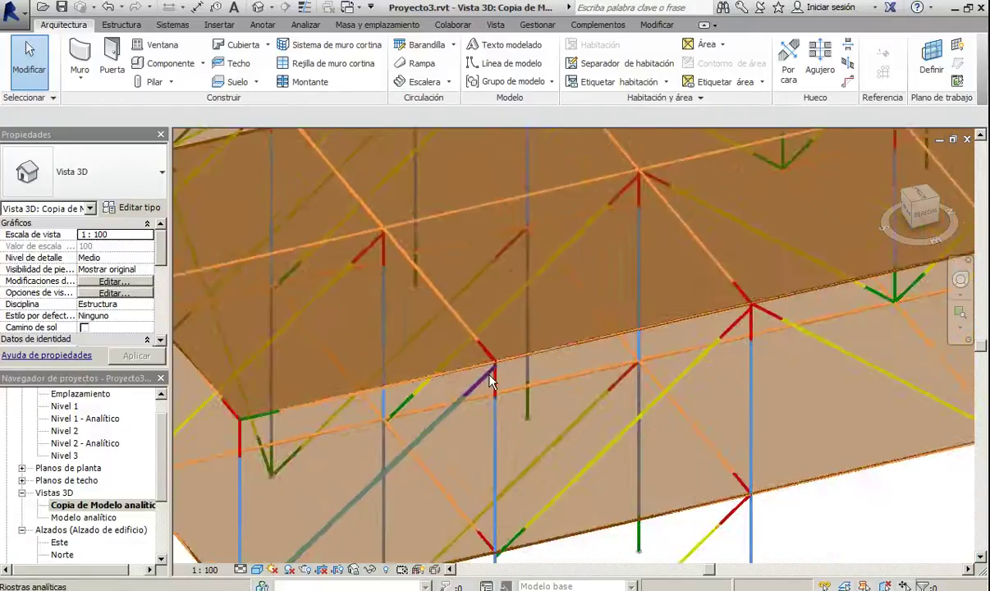
{"action": "key", "text": "w"}
{"action": "key", "text": "t"}
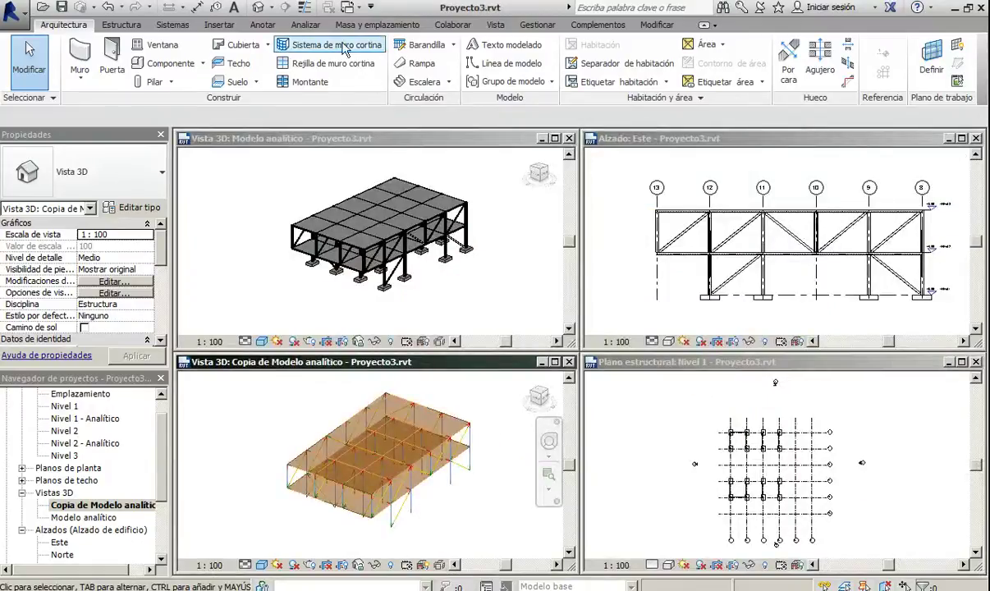
Go from Analizar to Complementos to reveal the BIM Connect panel
{"action": "left_click", "coordinate": [306, 26]}
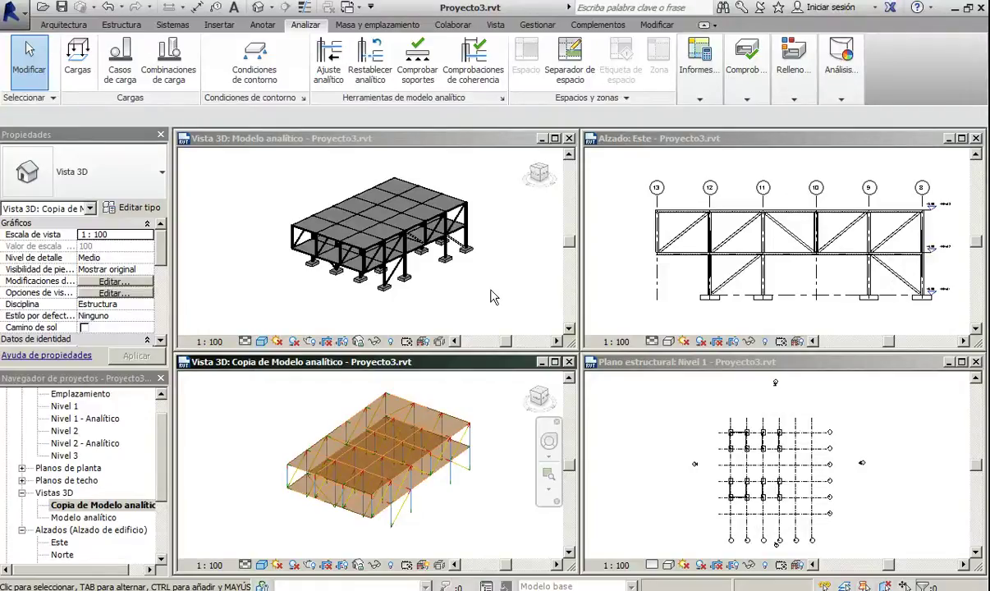
{"action": "left_click", "coordinate": [598, 25]}
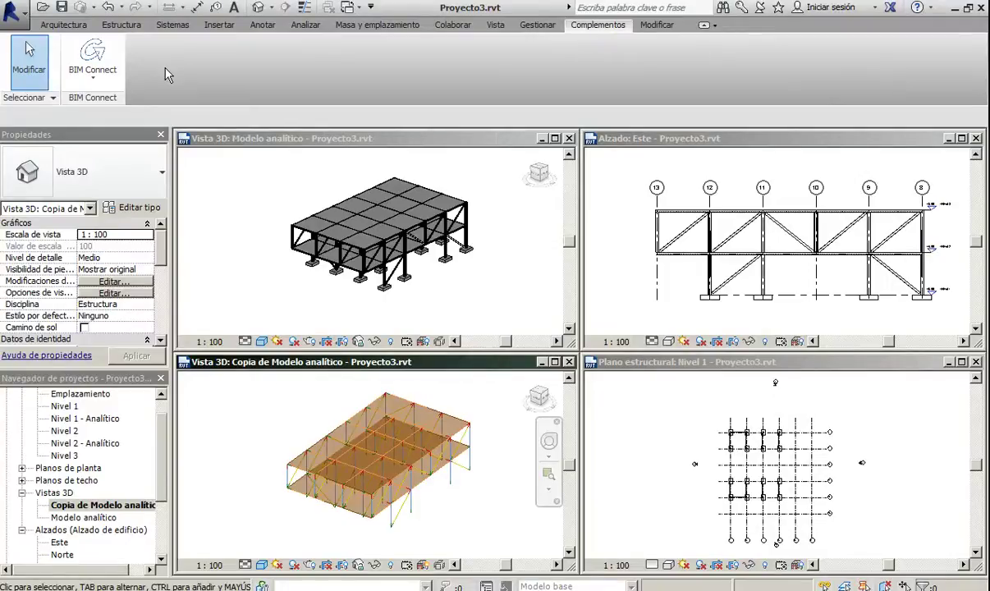
Accept the Graitec Transfer Center settings with all four mapping/import options enabled
{"action": "left_click", "coordinate": [114, 81]}
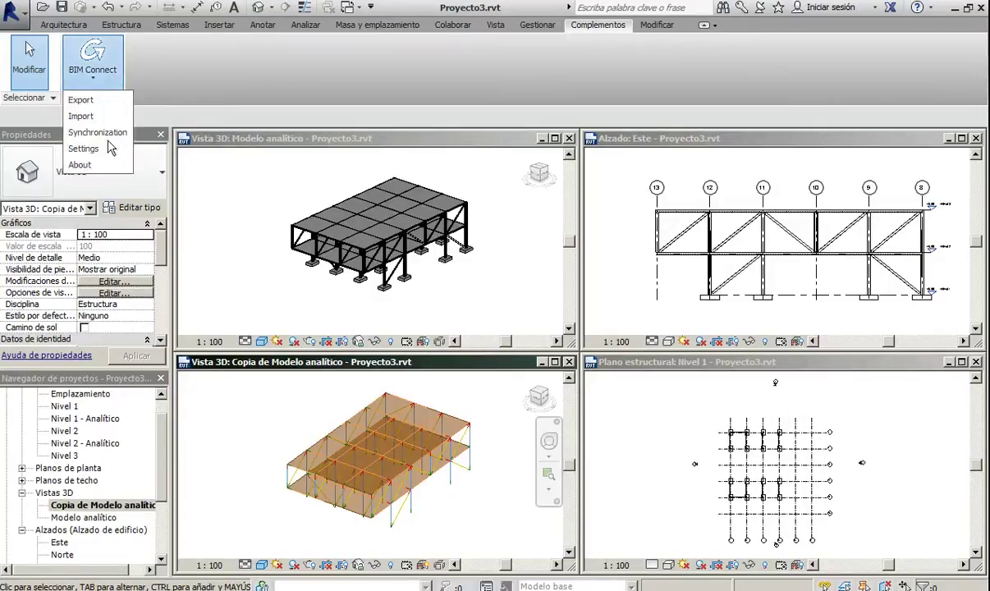
{"action": "left_click", "coordinate": [105, 150]}
{"action": "left_click_drag", "start_coordinate": [177, 76], "coordinate": [340, 177]}
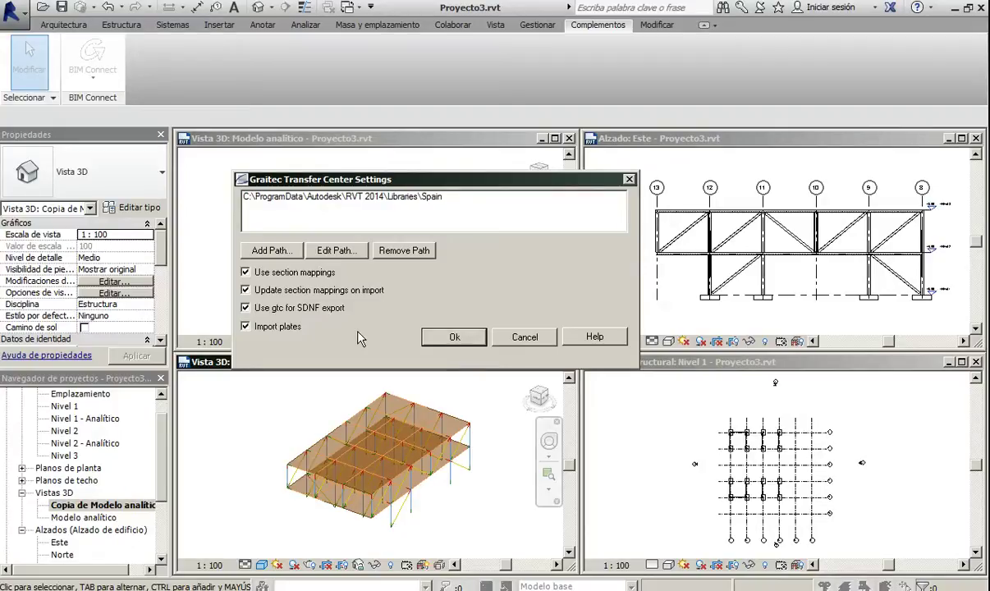
{"action": "left_click", "coordinate": [435, 341]}
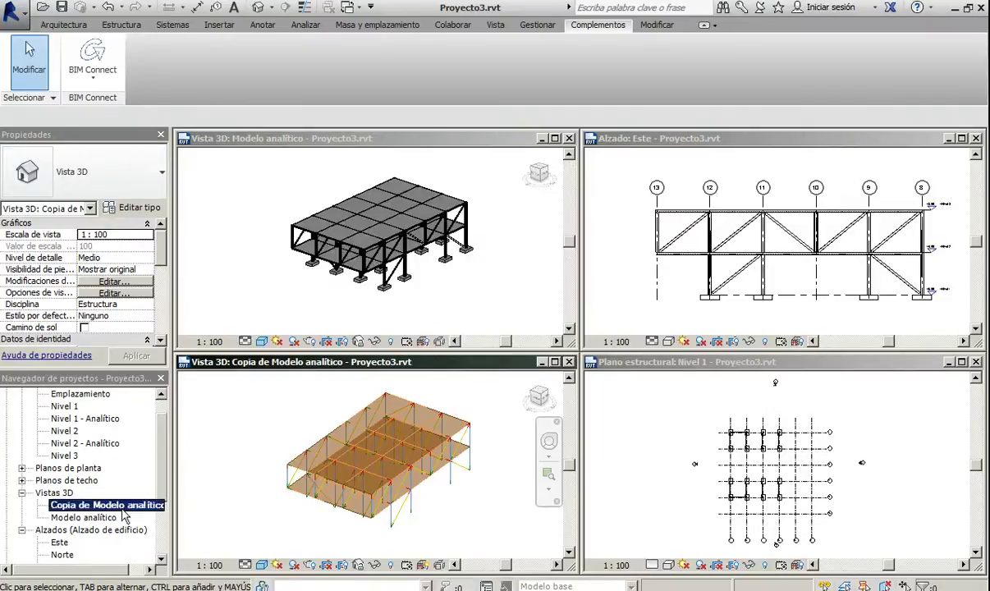
Export the model as Graitec BIM with Advance Design as the launch application
{"action": "left_click", "coordinate": [96, 78]}
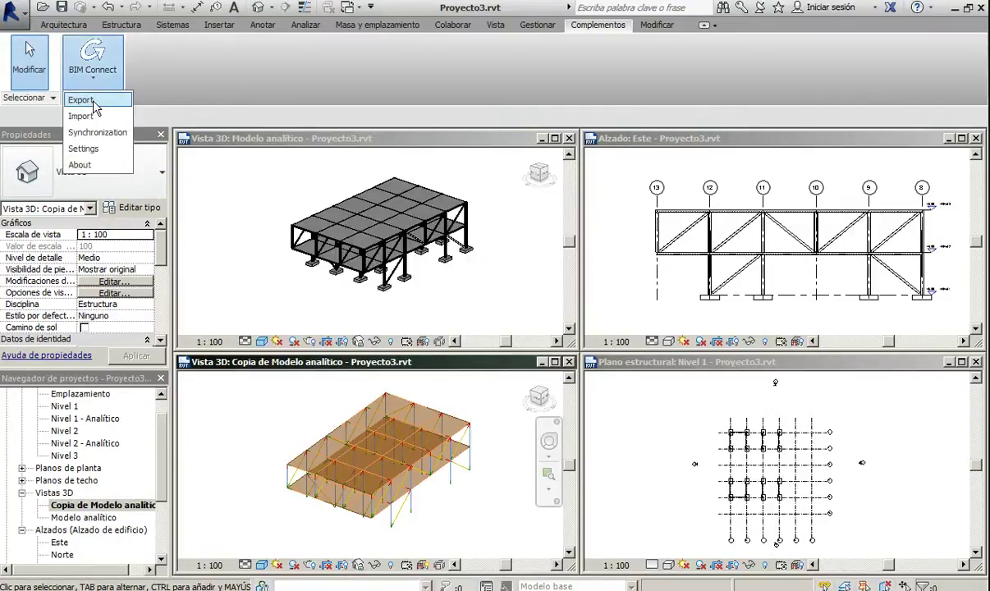
{"action": "left_click", "coordinate": [92, 101]}
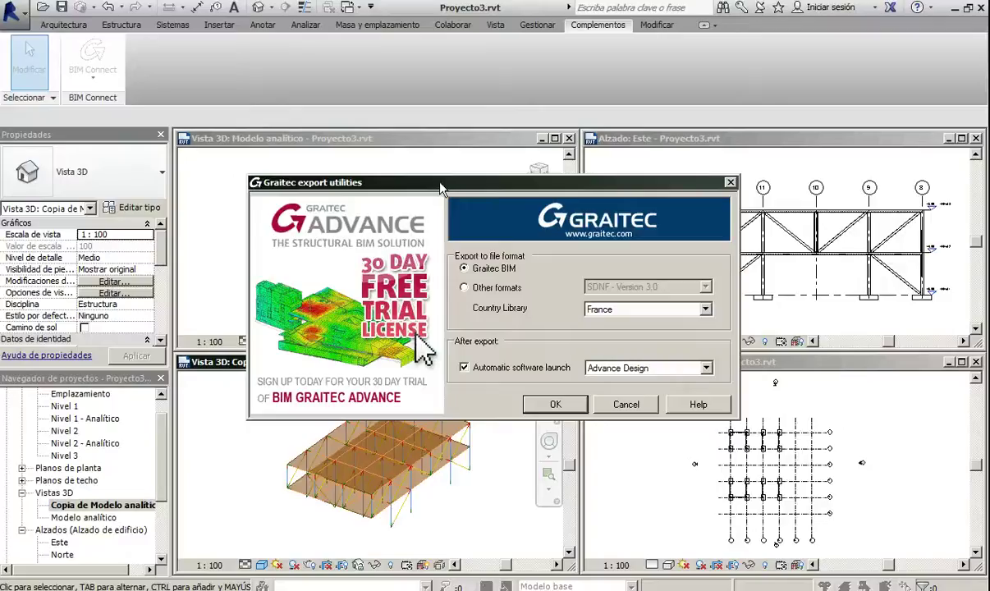
{"action": "left_click_drag", "start_coordinate": [414, 183], "coordinate": [411, 208]}
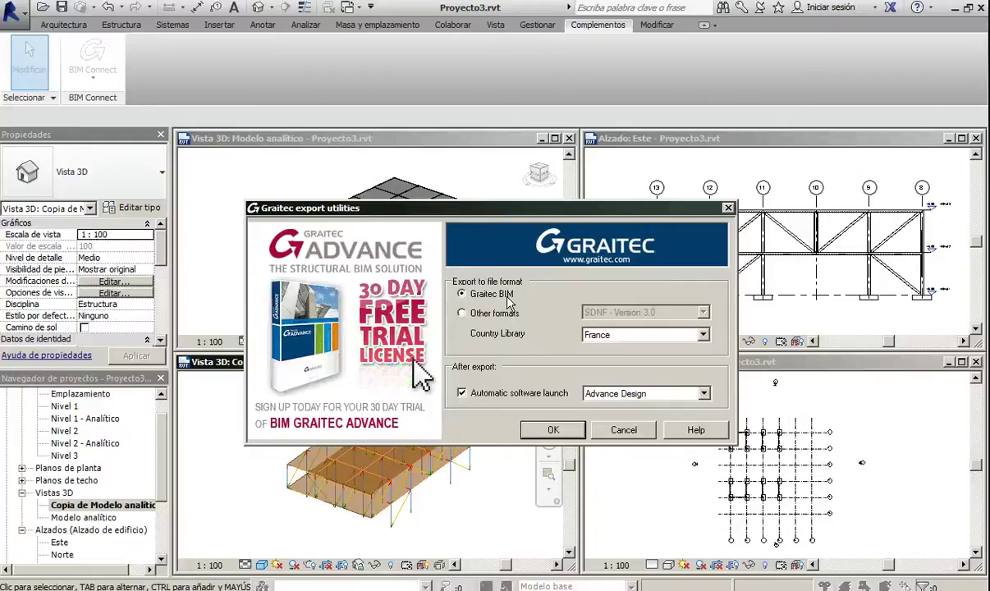
{"action": "left_click", "coordinate": [496, 313]}
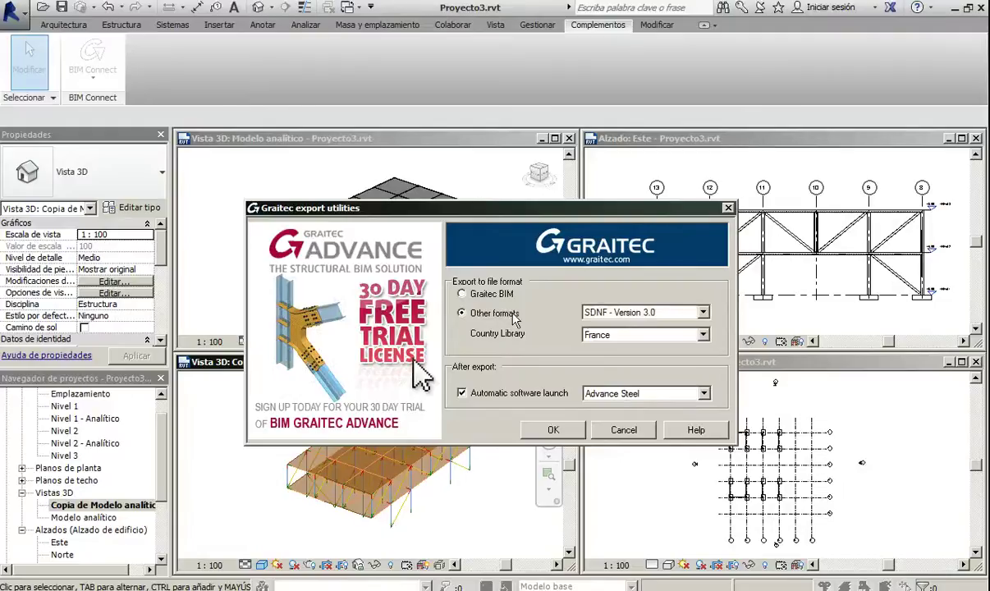
{"action": "left_click", "coordinate": [614, 314]}
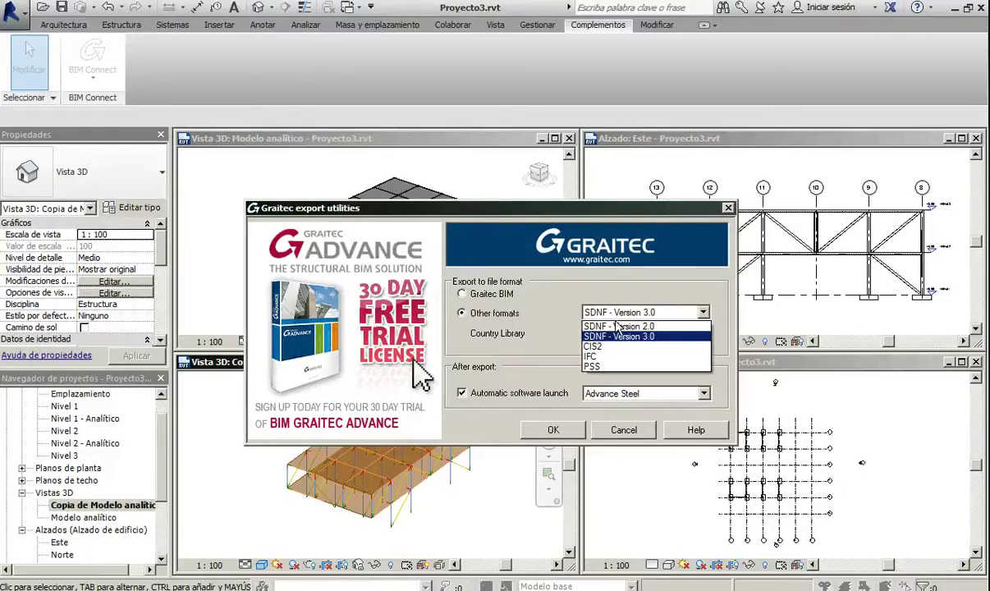
{"action": "left_click", "coordinate": [585, 312]}
{"action": "left_click", "coordinate": [483, 295]}
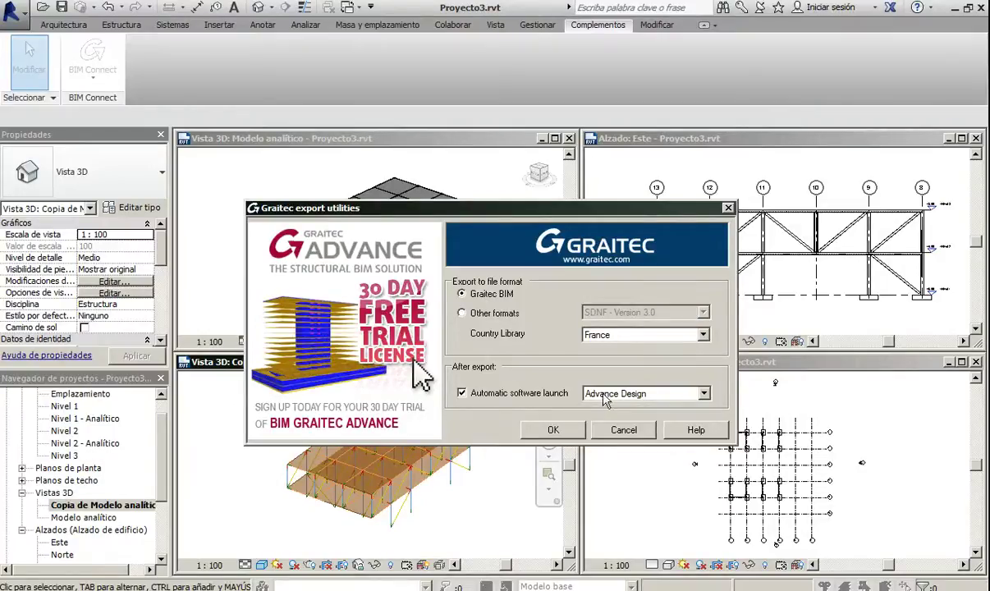
{"action": "left_click", "coordinate": [564, 433]}
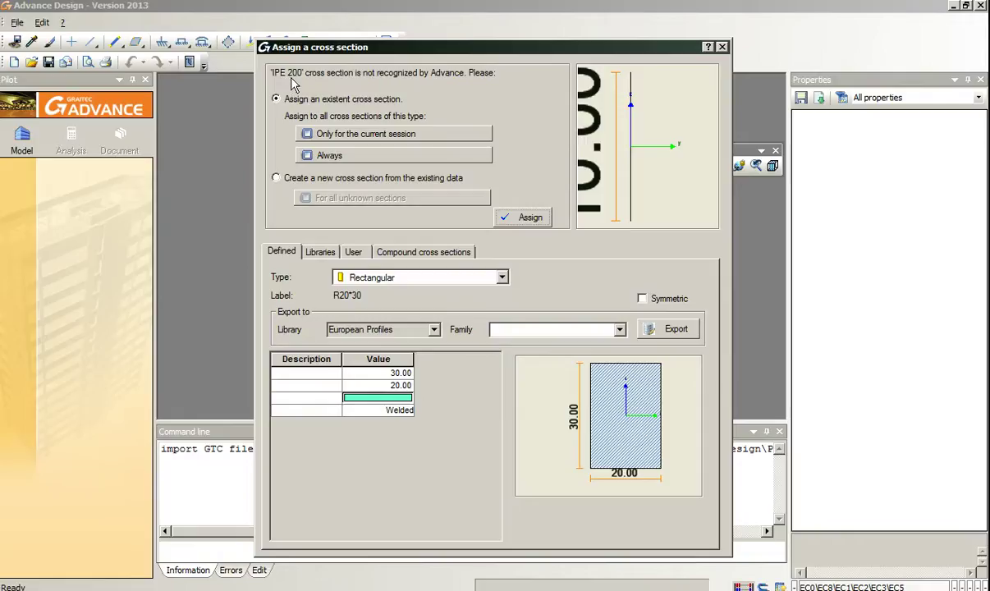
Map the unrecognised IPE 200 section to European Profiles IPE200 for this session
{"action": "left_click", "coordinate": [311, 138]}
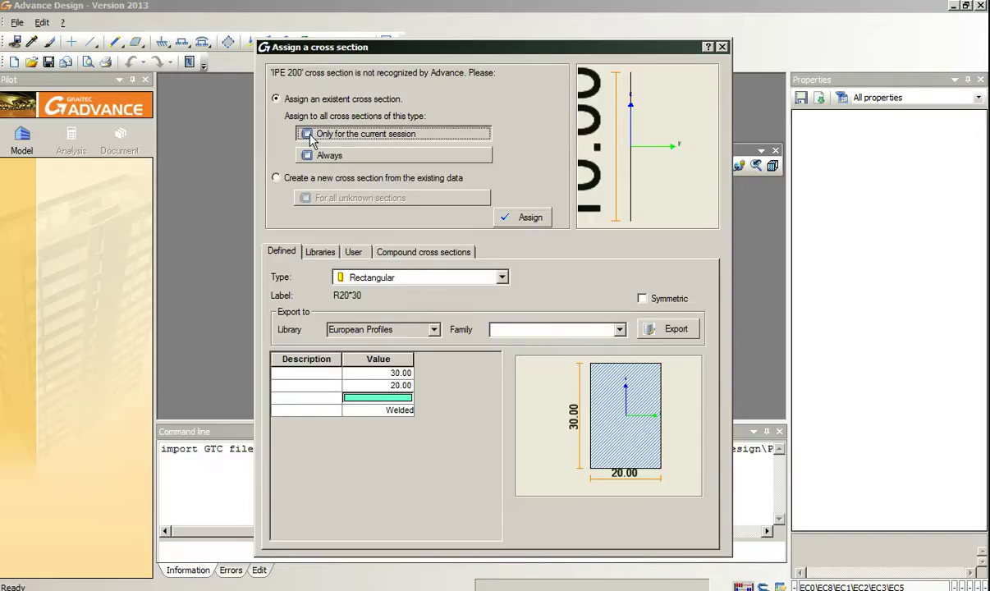
{"action": "left_click", "coordinate": [319, 253]}
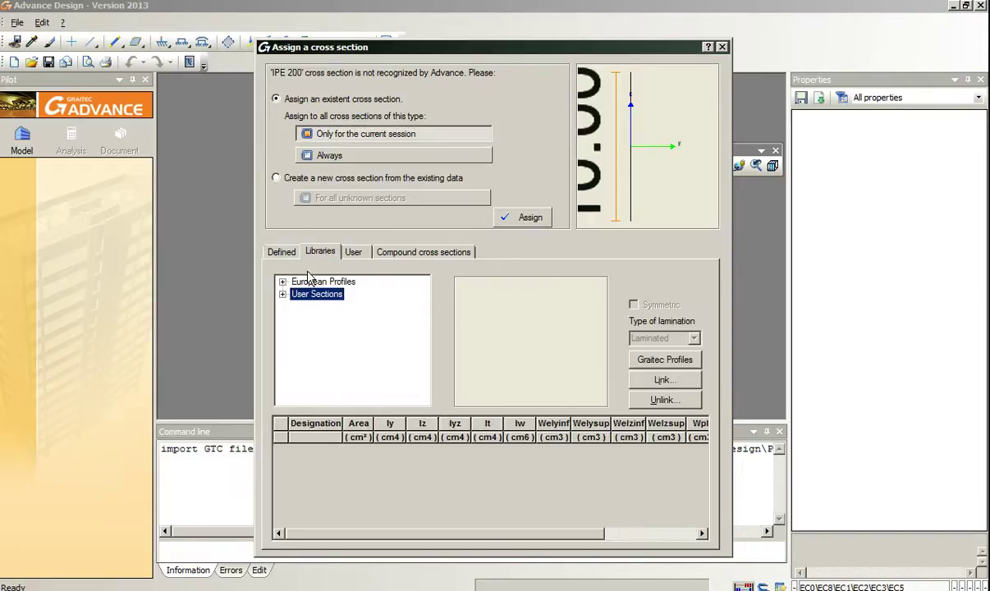
{"action": "left_click", "coordinate": [282, 282]}
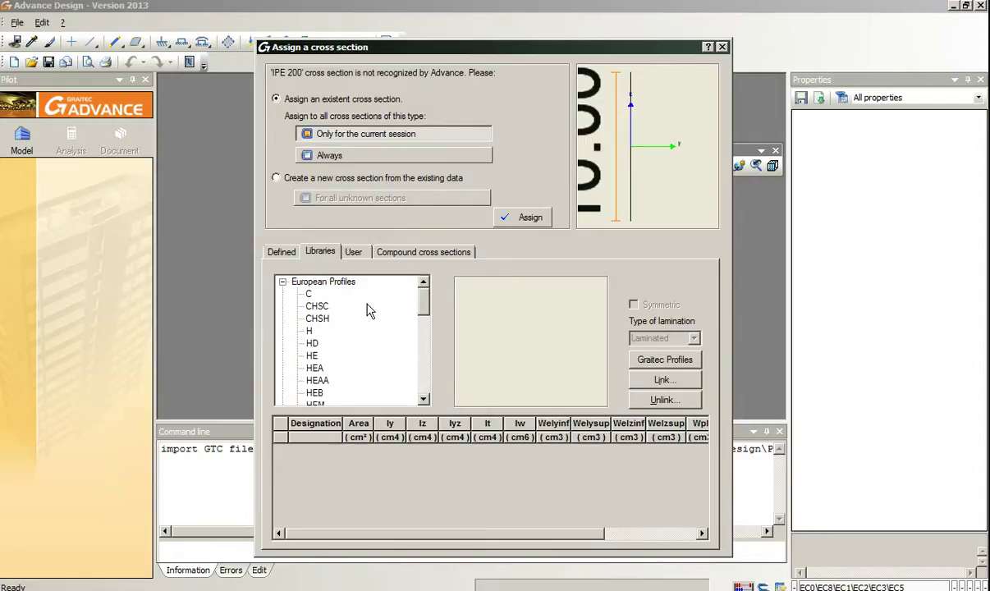
{"action": "left_click_drag", "start_coordinate": [425, 308], "coordinate": [419, 345]}
{"action": "left_click", "coordinate": [306, 340]}
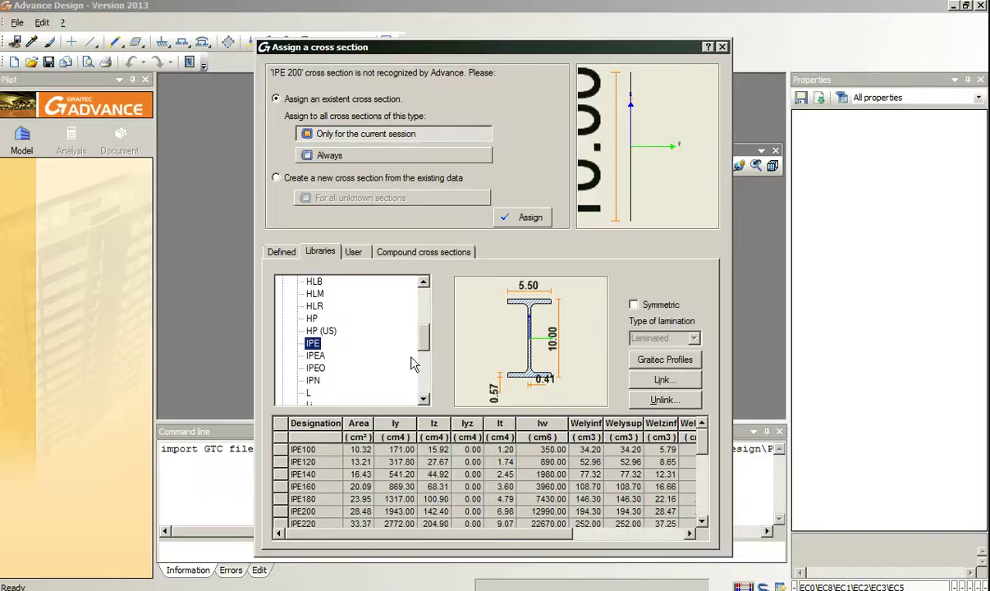
{"action": "left_click", "coordinate": [289, 511]}
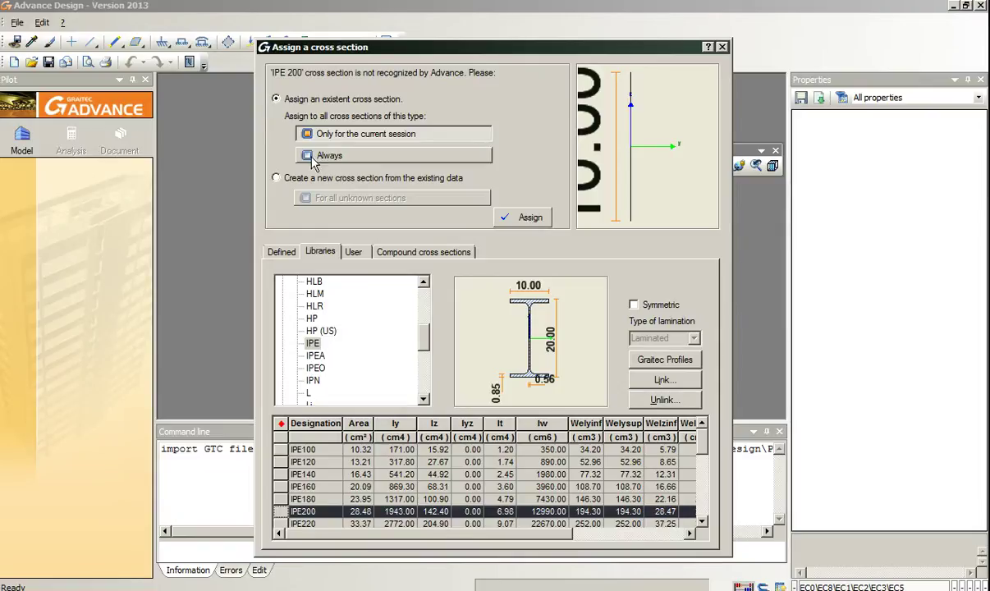
{"action": "left_click", "coordinate": [524, 217]}
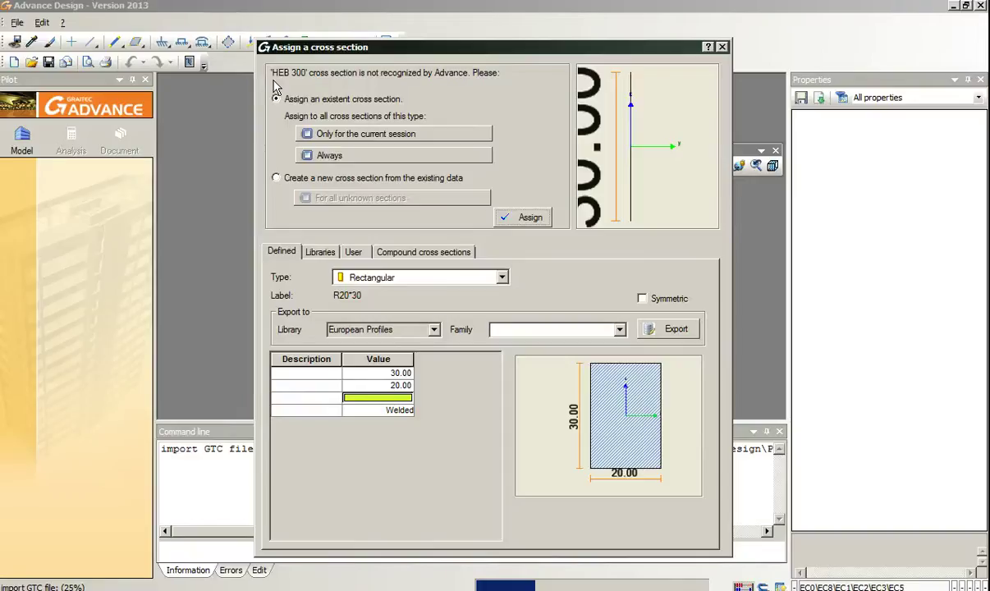
Map the unrecognised HEB 300 section to library profile HEB300 to finish the import
{"action": "left_click", "coordinate": [310, 136]}
{"action": "left_click", "coordinate": [318, 252]}
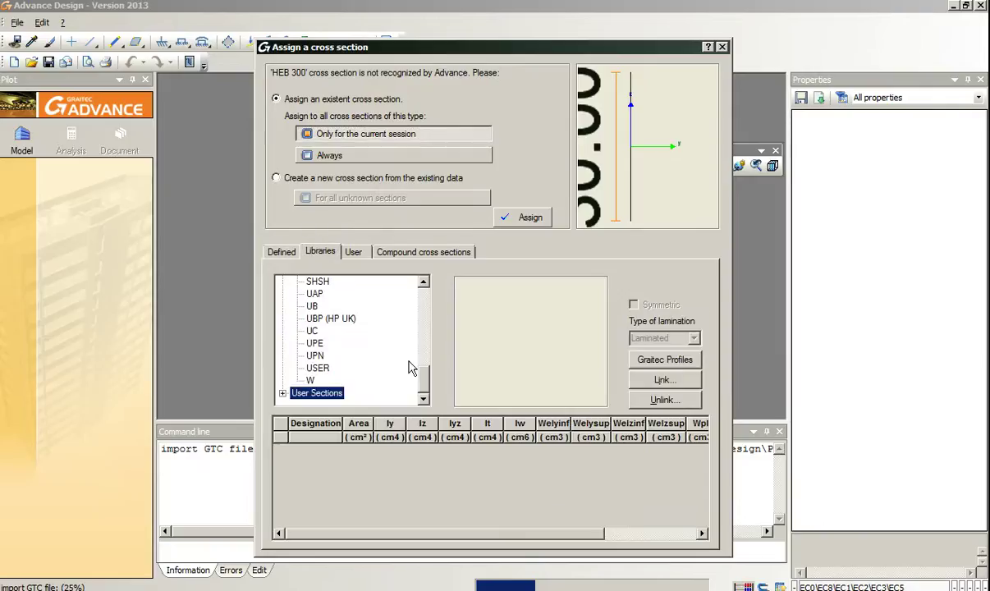
{"action": "left_click_drag", "start_coordinate": [427, 376], "coordinate": [427, 320]}
{"action": "left_click", "coordinate": [314, 306]}
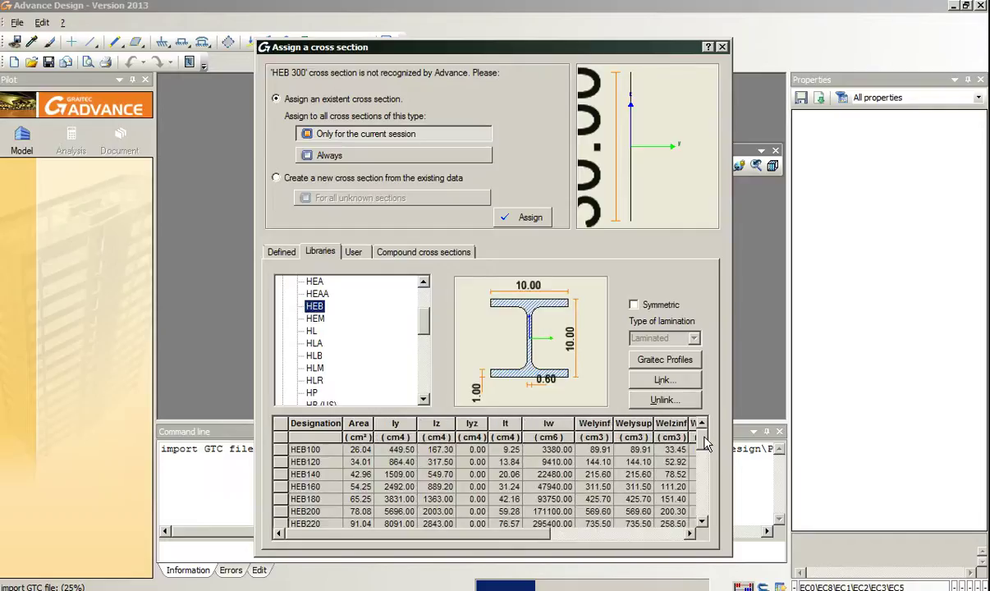
{"action": "scroll", "coordinate": [702, 458], "scroll_direction": "down", "scroll_amount": 2}
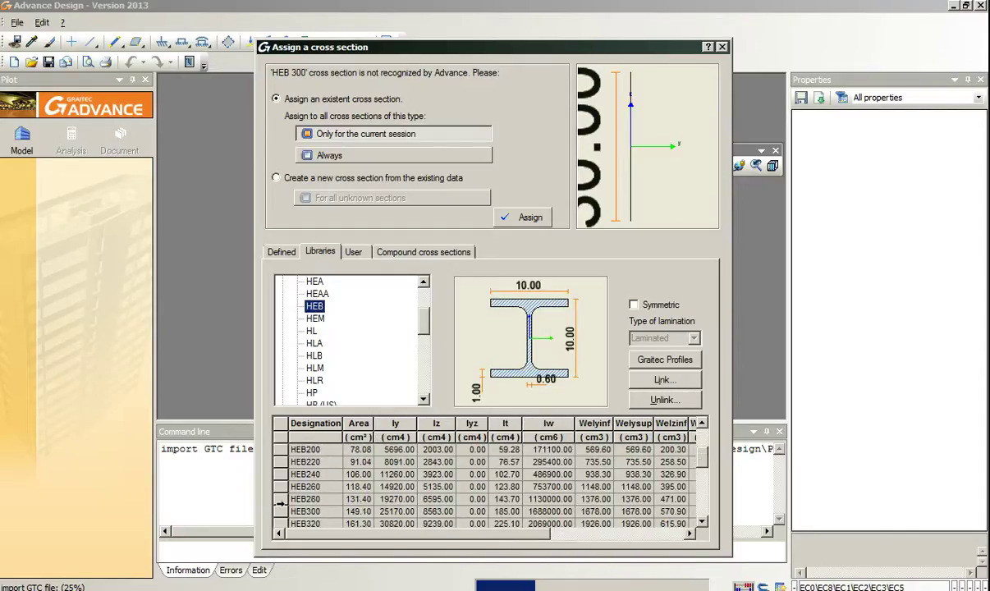
{"action": "left_click", "coordinate": [305, 523]}
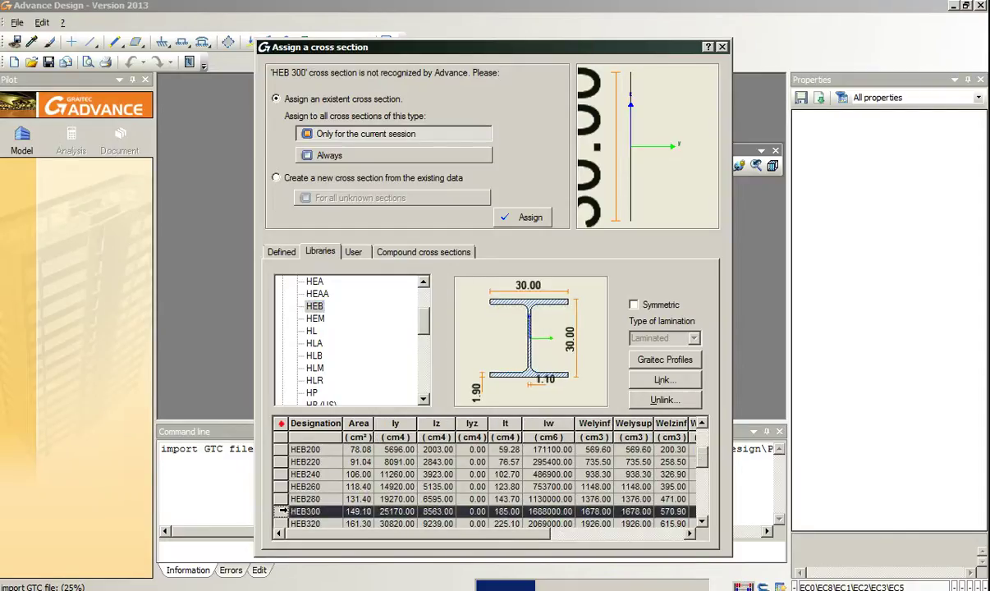
{"action": "left_click", "coordinate": [514, 220]}
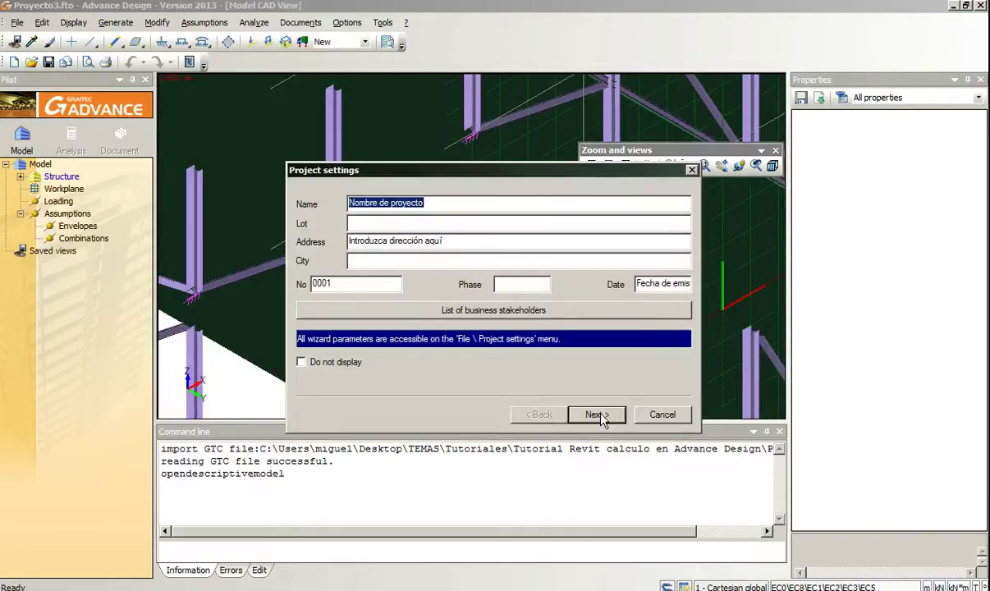
Dismiss the Project settings wizard and Tip of the day, then orbit to a side perspective
{"action": "left_click", "coordinate": [598, 416]}
{"action": "left_click", "coordinate": [600, 415]}
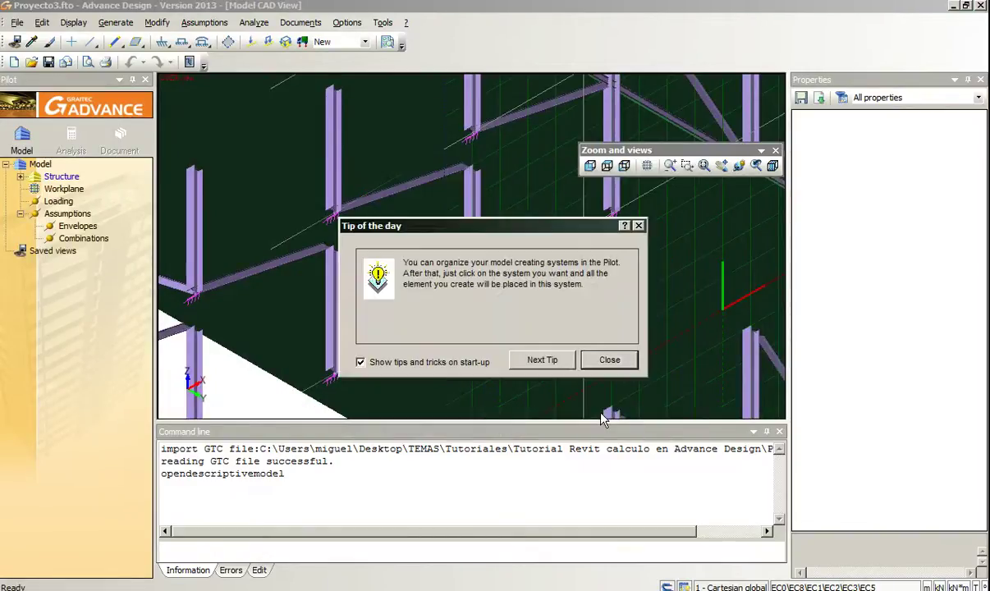
{"action": "left_click", "coordinate": [608, 359]}
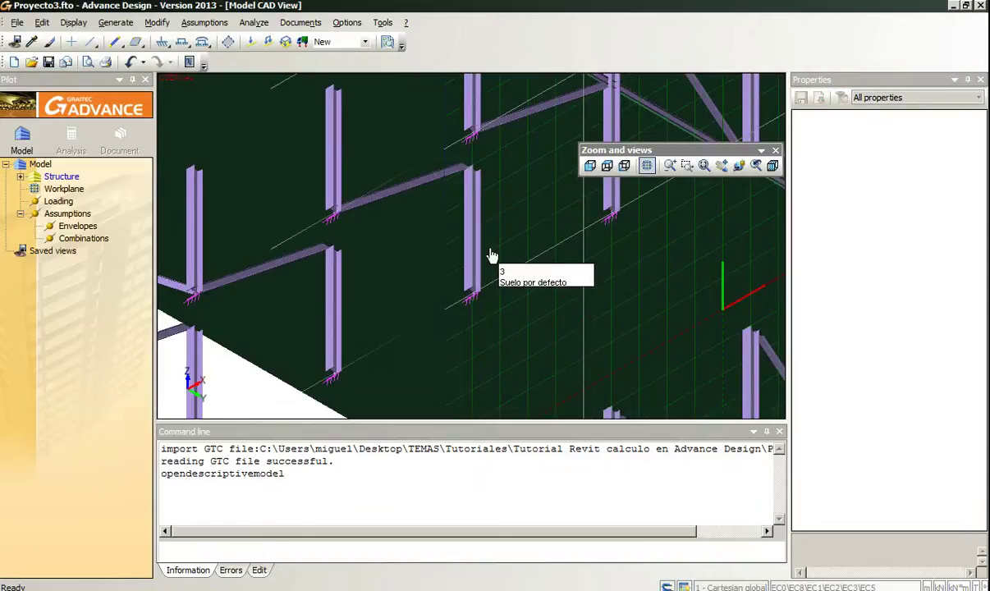
{"action": "left_click", "coordinate": [739, 165]}
{"action": "scroll", "coordinate": [431, 246], "scroll_direction": "down", "scroll_amount": 10}
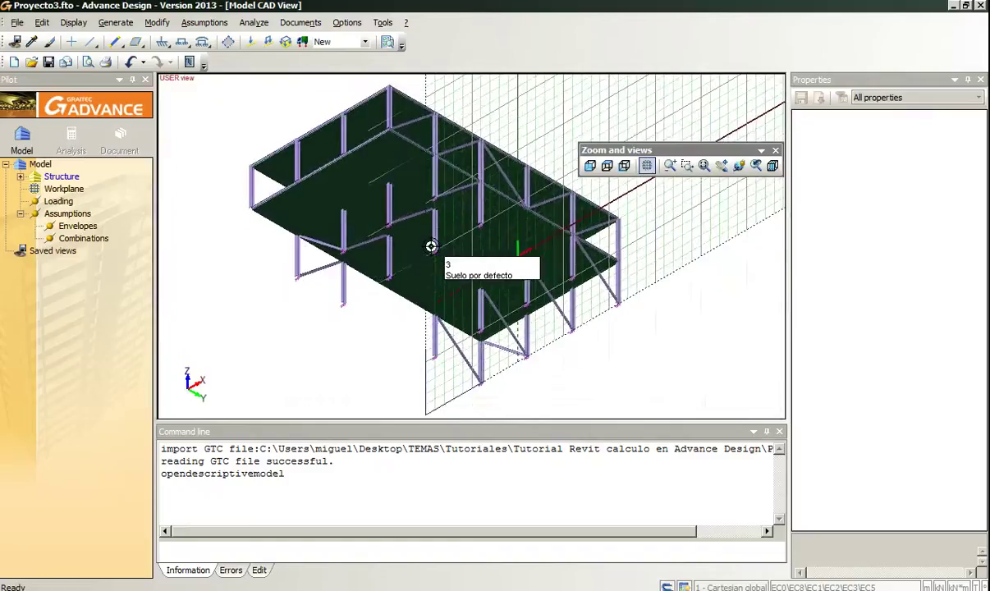
{"action": "left_click_drag", "start_coordinate": [391, 199], "coordinate": [338, 251]}
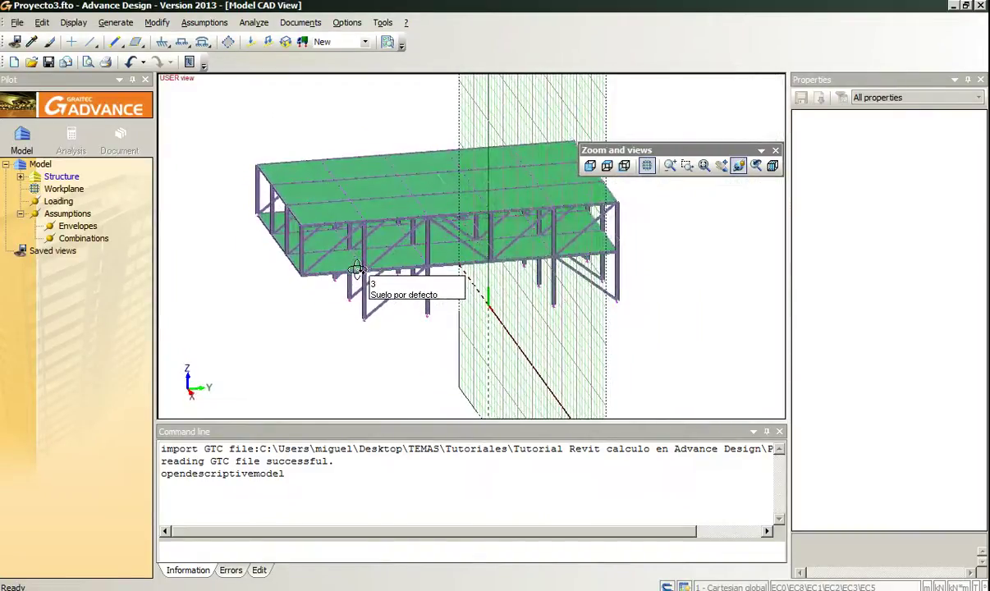
{"action": "right_click", "coordinate": [300, 308]}
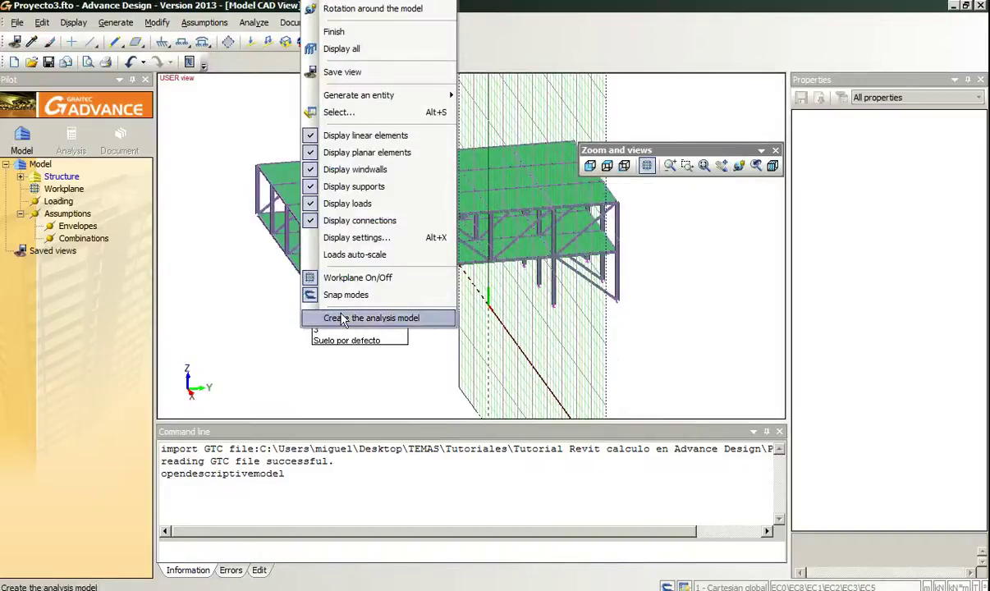
Change the display settings to show members as axes instead of profiles
{"action": "left_click", "coordinate": [346, 238]}
{"action": "left_click", "coordinate": [289, 189]}
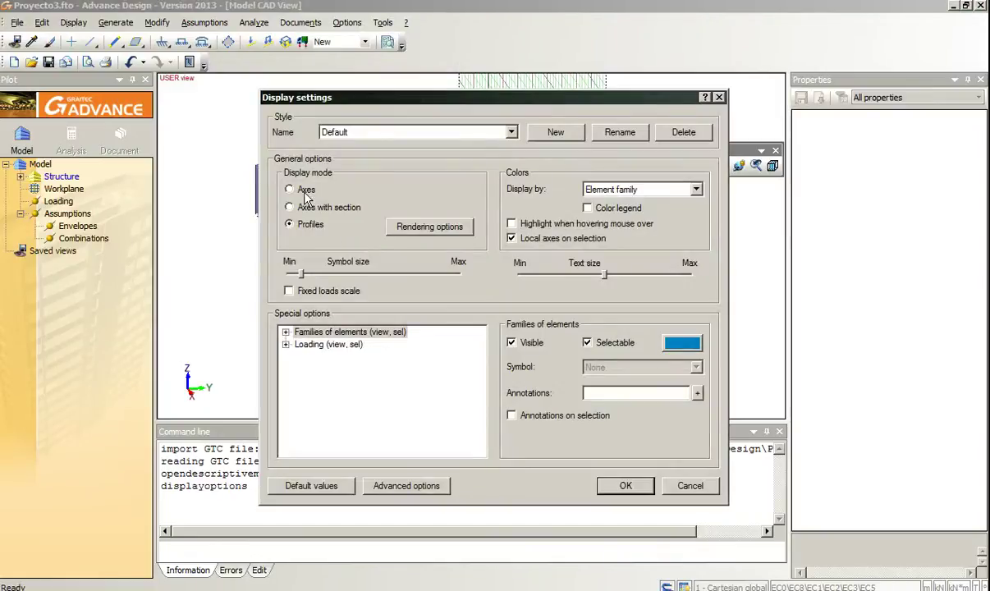
{"action": "left_click", "coordinate": [624, 486]}
Zoom and pan in to inspect a cluster of members, then zoom back out
{"action": "scroll", "coordinate": [371, 239], "scroll_direction": "up", "scroll_amount": 8}
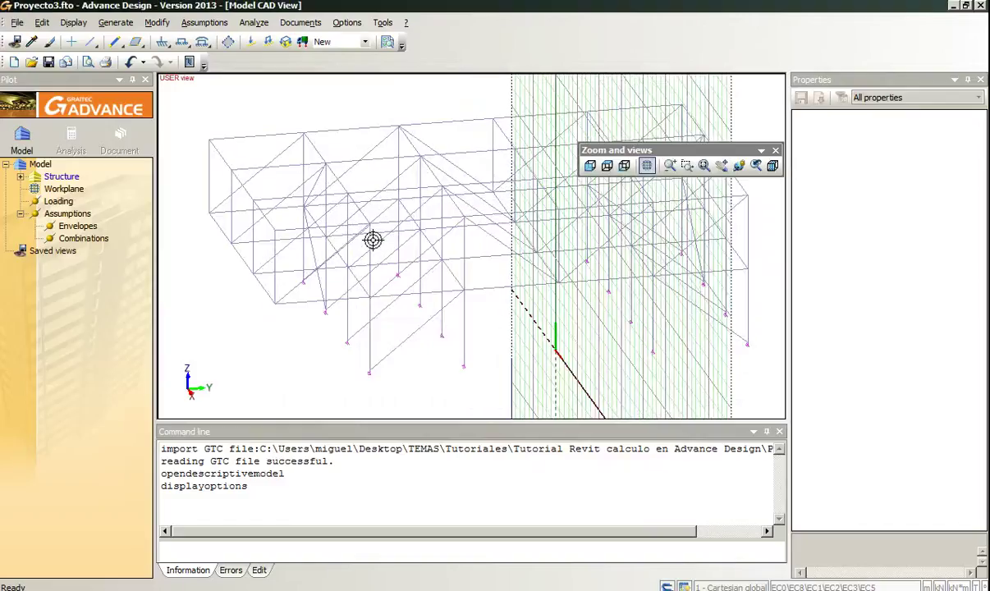
{"action": "scroll", "coordinate": [554, 279], "scroll_direction": "up", "scroll_amount": 2}
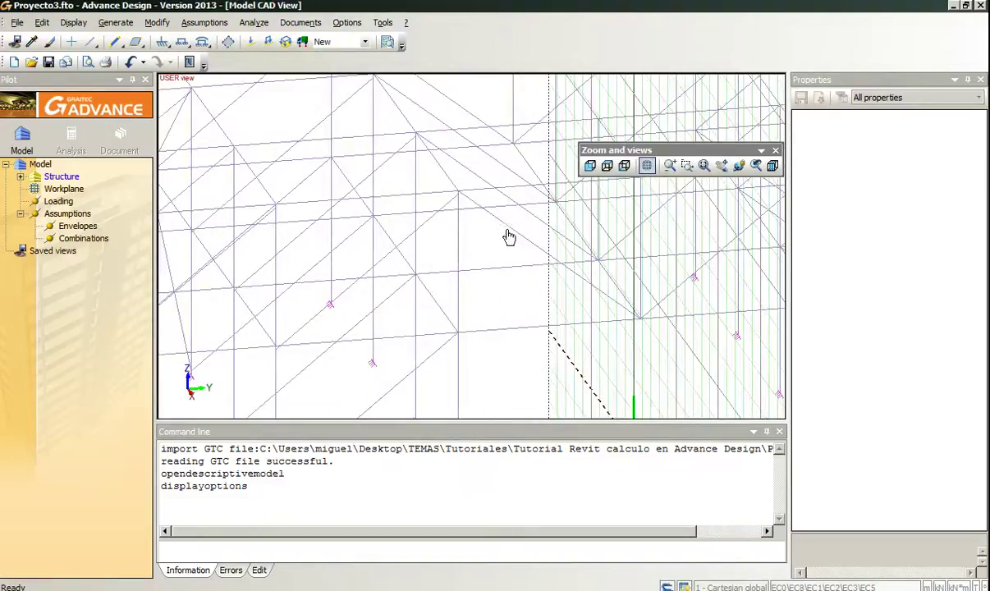
{"action": "middle_click_drag", "start_coordinate": [482, 243], "coordinate": [524, 301]}
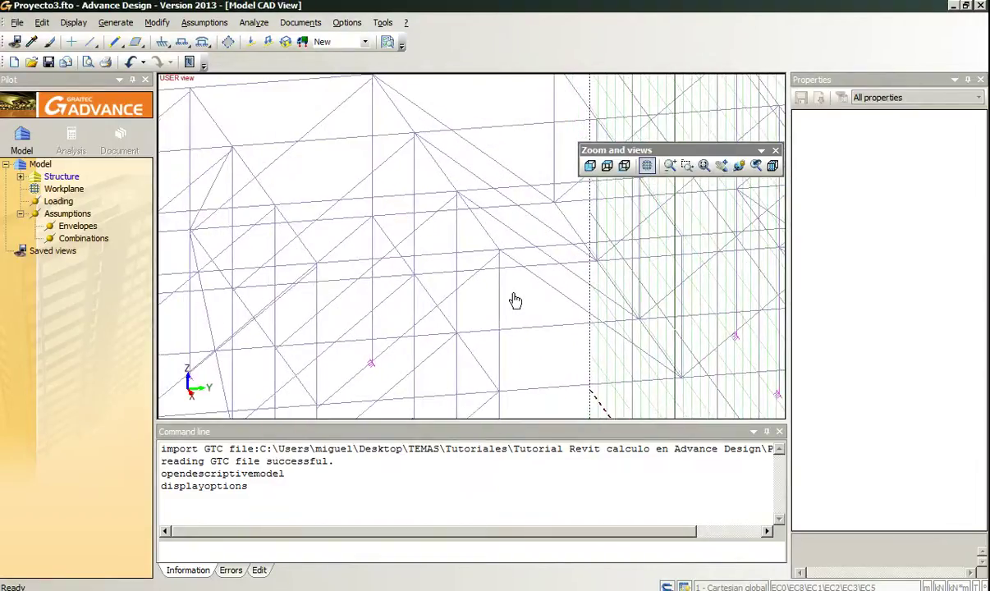
{"action": "scroll", "coordinate": [505, 261], "scroll_direction": "up", "scroll_amount": 2}
{"action": "scroll", "coordinate": [504, 271], "scroll_direction": "up", "scroll_amount": 3}
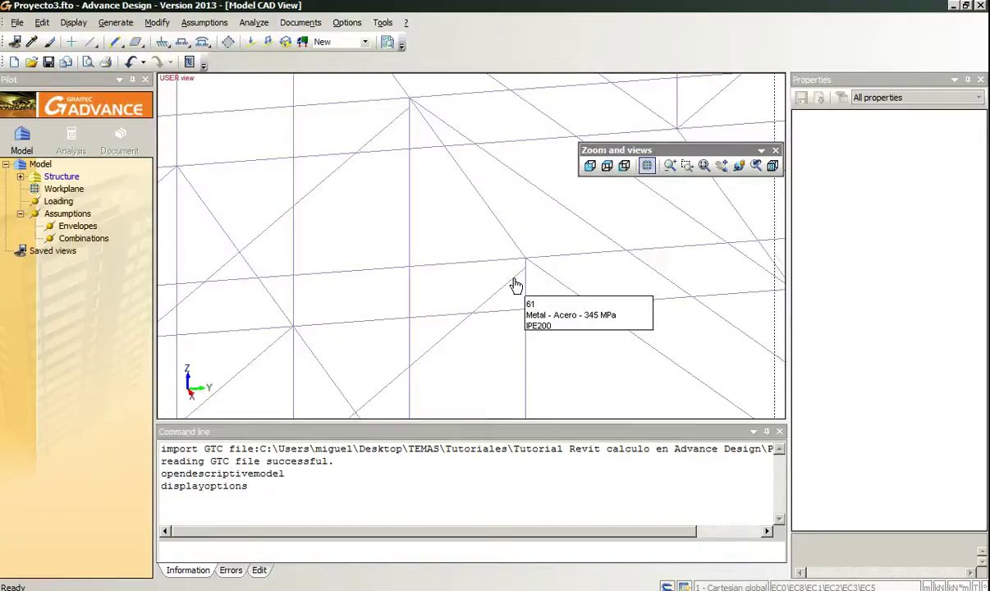
{"action": "scroll", "coordinate": [514, 280], "scroll_direction": "down", "scroll_amount": 4}
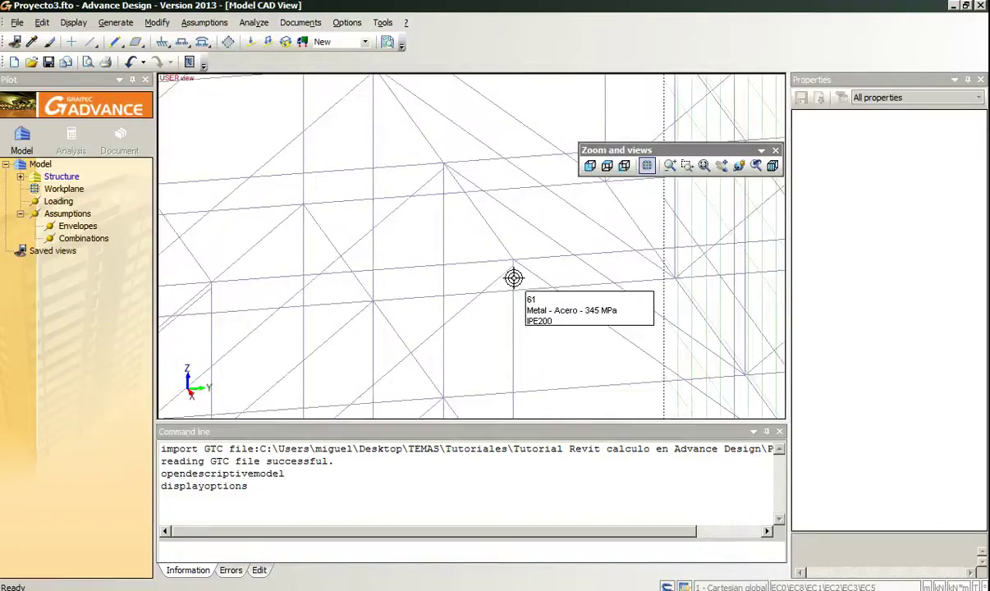
{"action": "scroll", "coordinate": [514, 278], "scroll_direction": "down", "scroll_amount": 5}
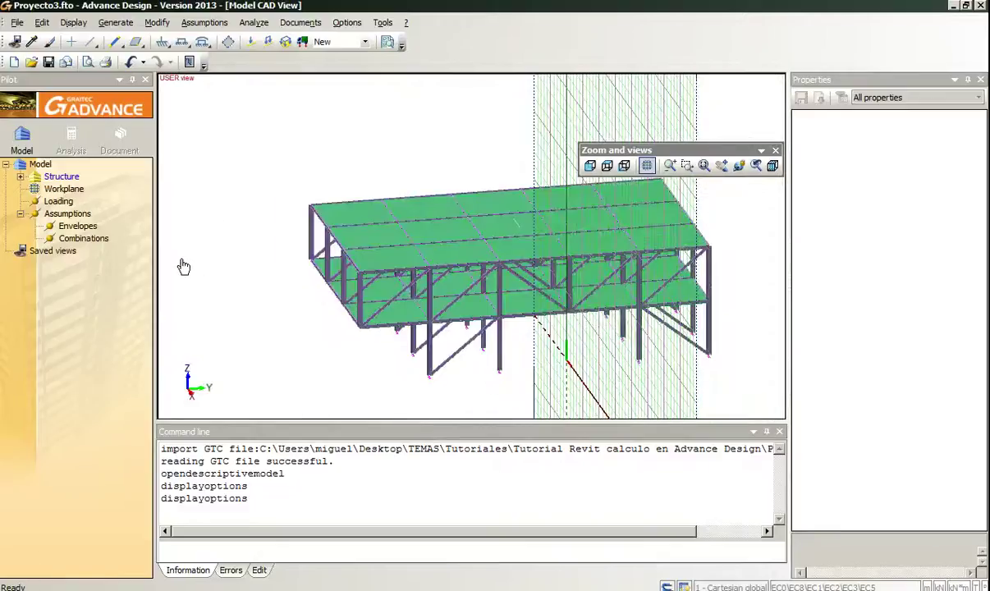
Expand Structure > Beams > Nivel 2 in the Pilot, then collapse it again
{"action": "left_click", "coordinate": [21, 176]}
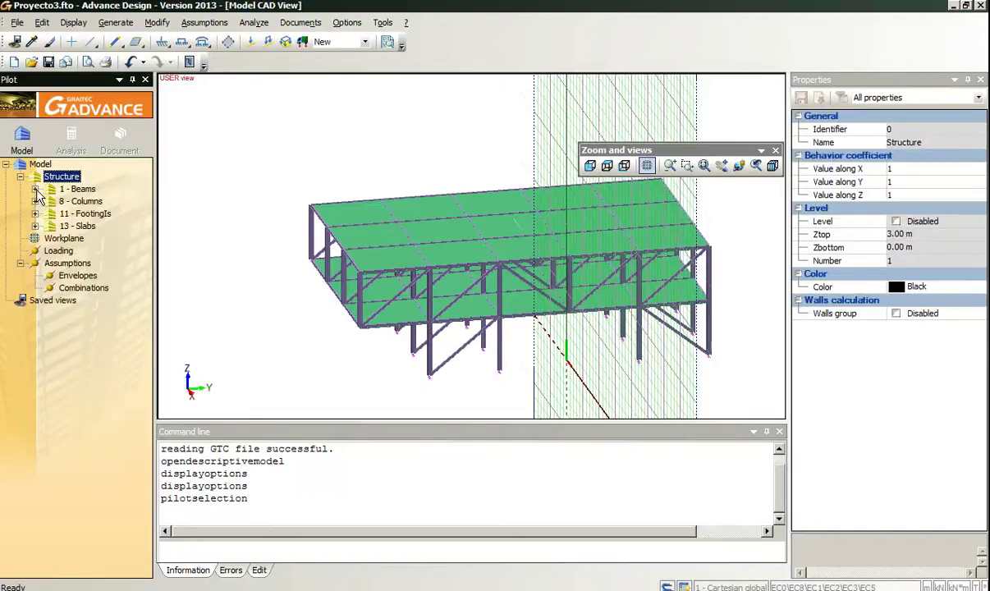
{"action": "left_click", "coordinate": [34, 189]}
{"action": "left_click", "coordinate": [49, 202]}
{"action": "left_click", "coordinate": [64, 215]}
{"action": "left_click", "coordinate": [64, 214]}
{"action": "left_click", "coordinate": [49, 202]}
{"action": "left_click", "coordinate": [35, 190]}
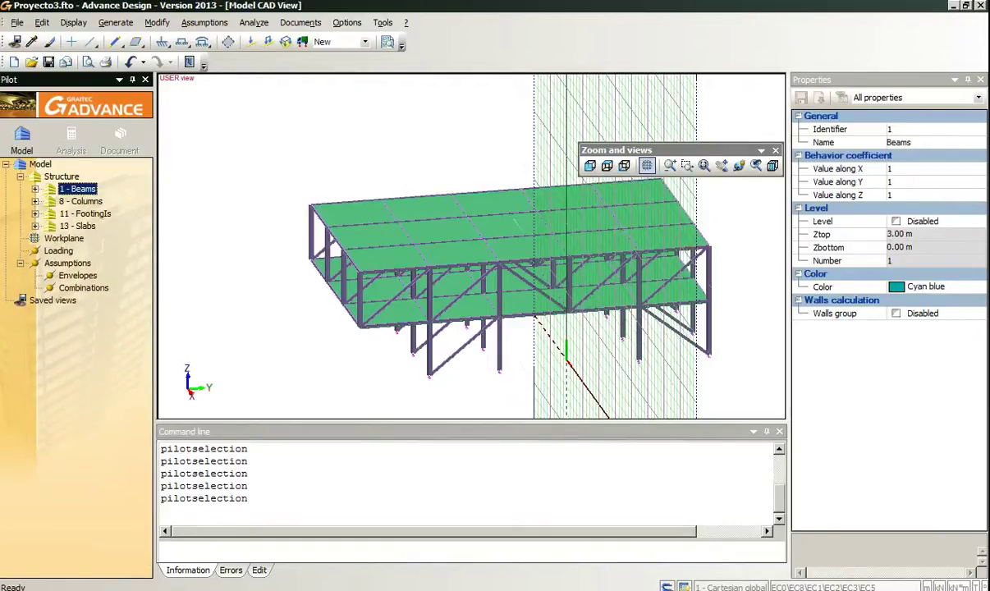
Select roof-edge beam 41 and open the full Materials list from its Material Code
{"action": "left_click", "coordinate": [377, 95]}
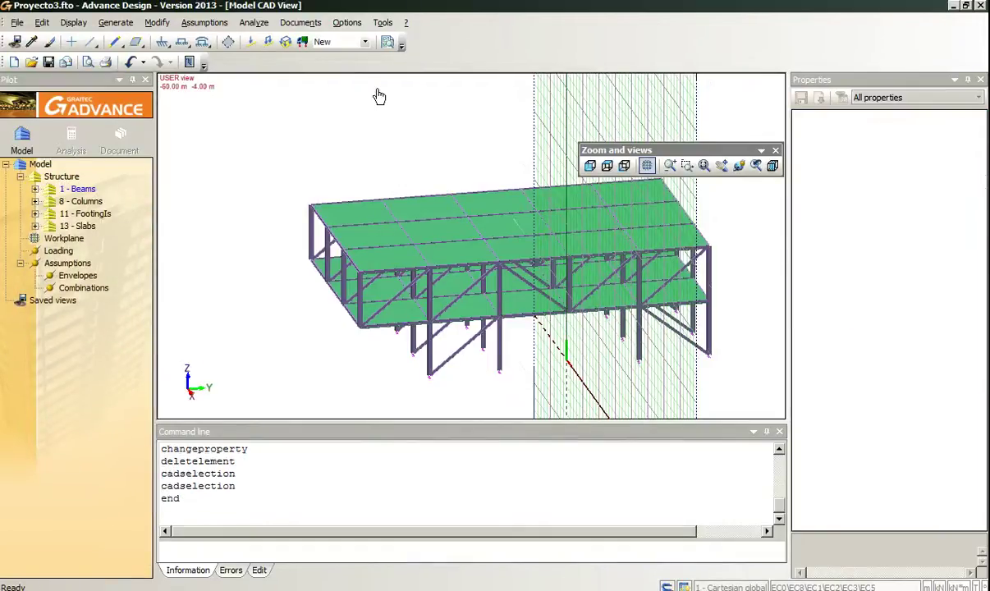
{"action": "left_click", "coordinate": [342, 250]}
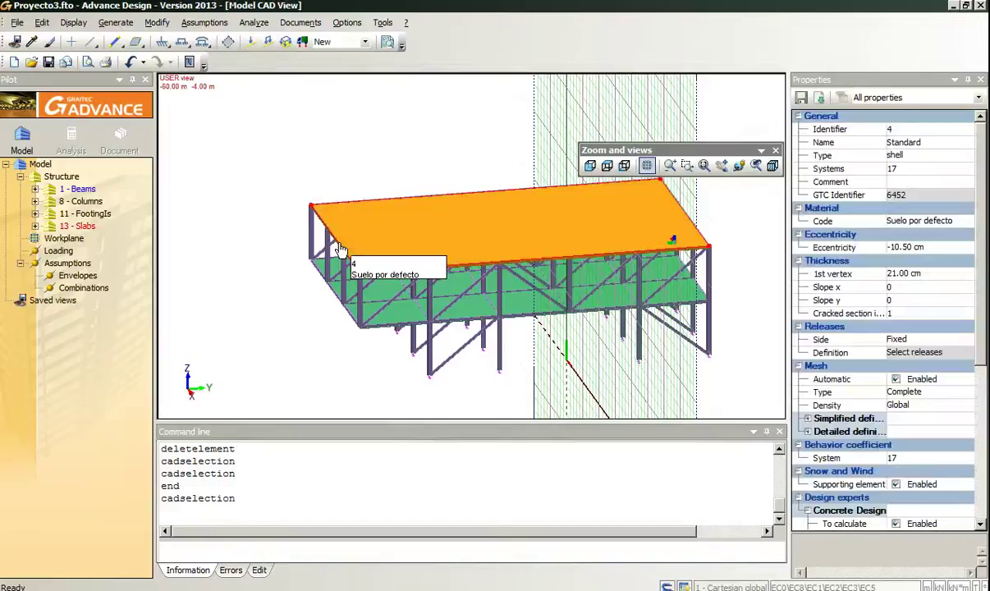
{"action": "left_click", "coordinate": [342, 250]}
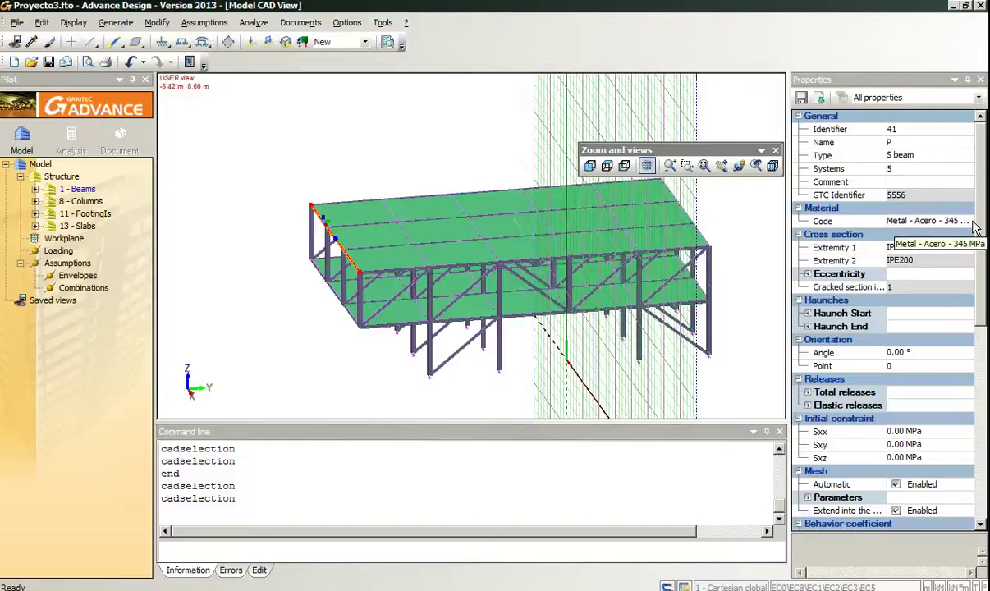
{"action": "left_click", "coordinate": [972, 228]}
{"action": "left_click", "coordinate": [968, 222]}
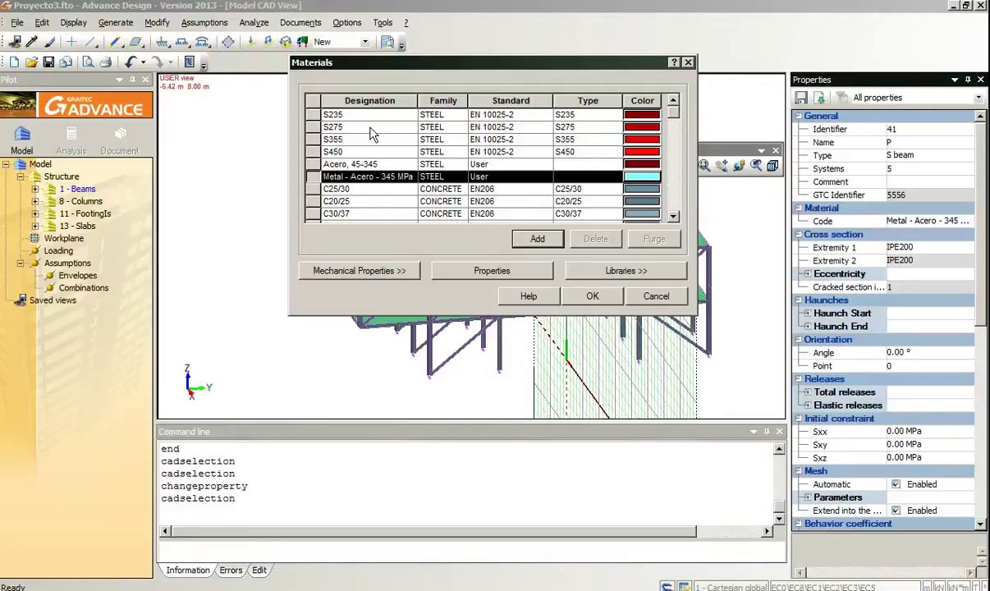
Compare Metal - Acero - 345 MPa's mechanical and fy/fu values against S355, then cancel unchanged
{"action": "left_click", "coordinate": [359, 271]}
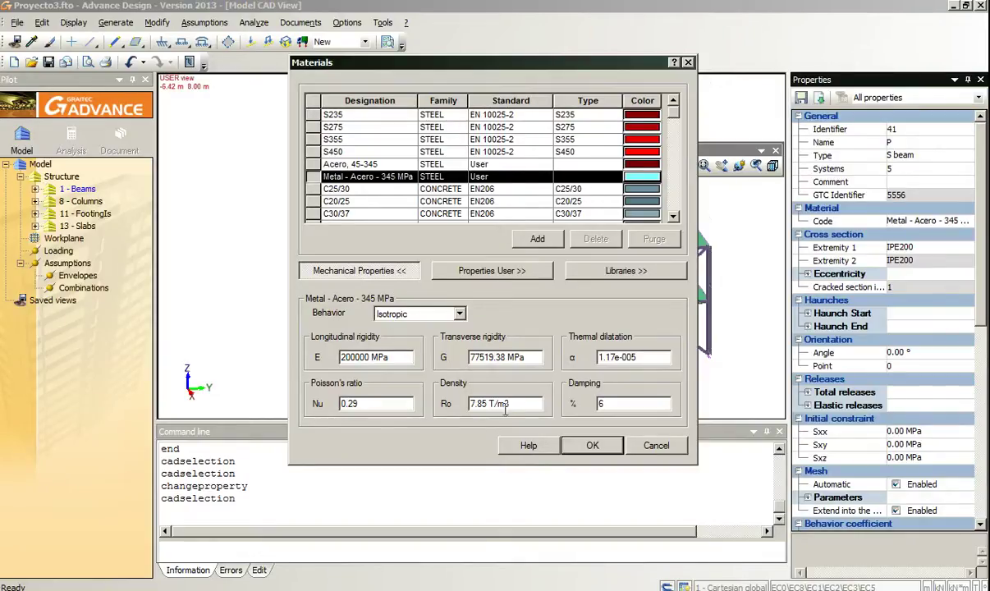
{"action": "left_click", "coordinate": [480, 279]}
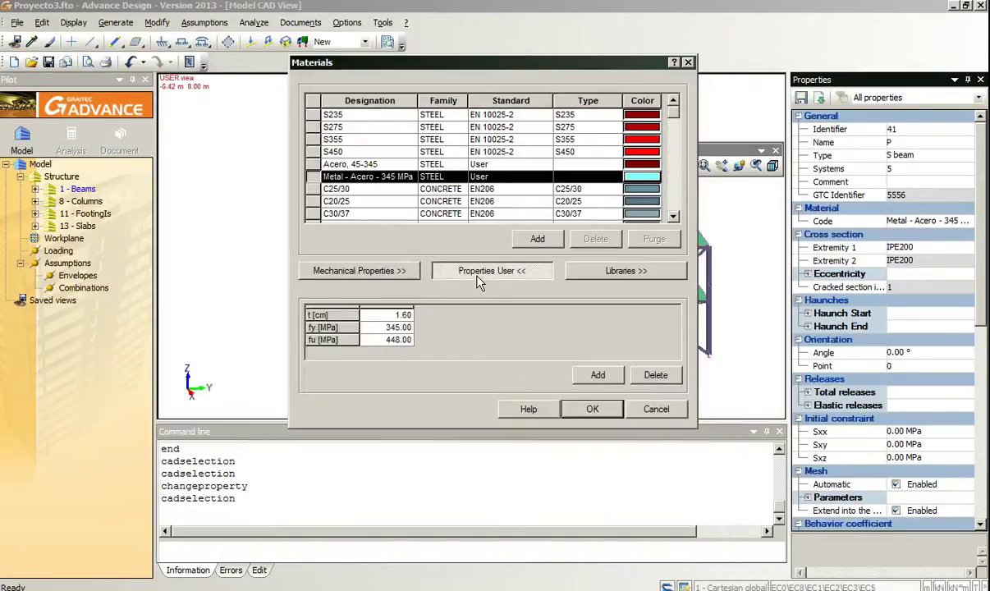
{"action": "left_click", "coordinate": [388, 274]}
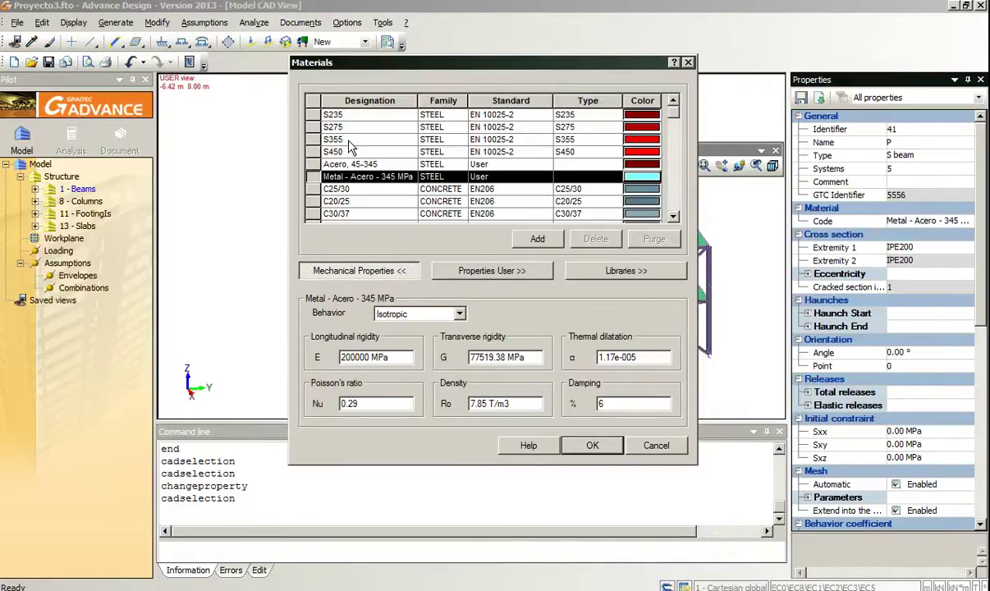
{"action": "left_click", "coordinate": [349, 140]}
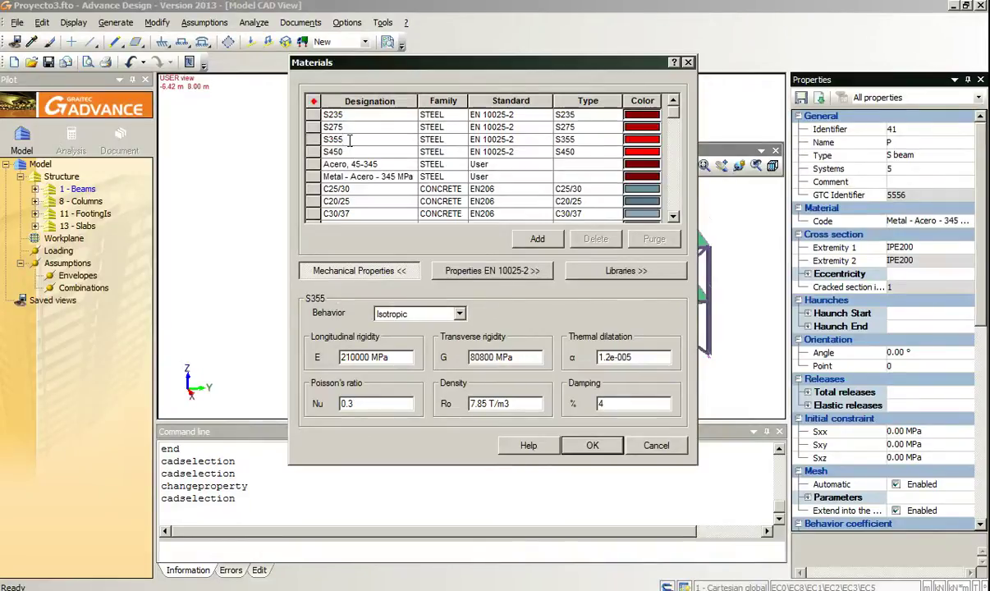
{"action": "left_click", "coordinate": [334, 177]}
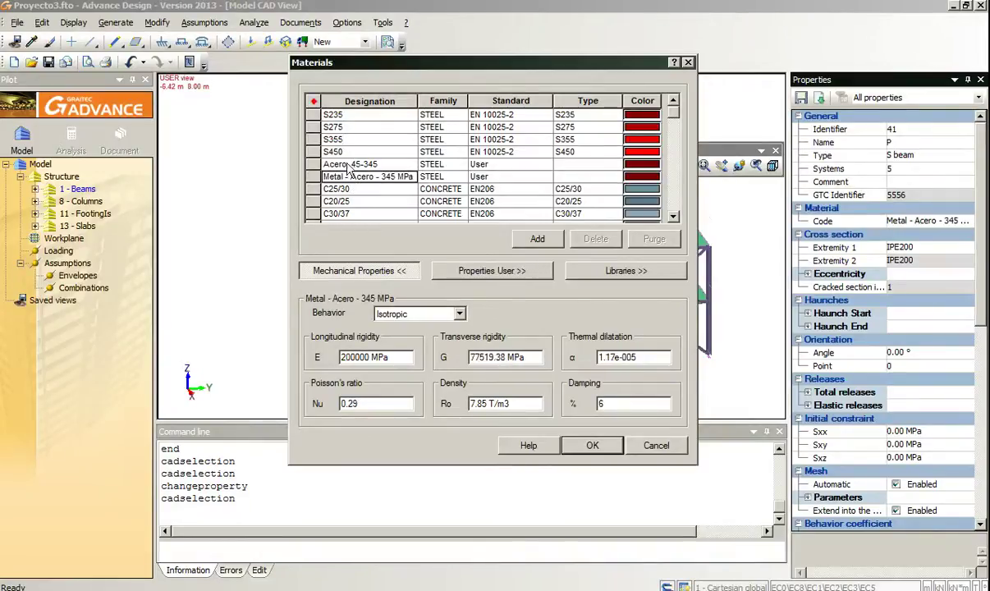
{"action": "left_click", "coordinate": [332, 140]}
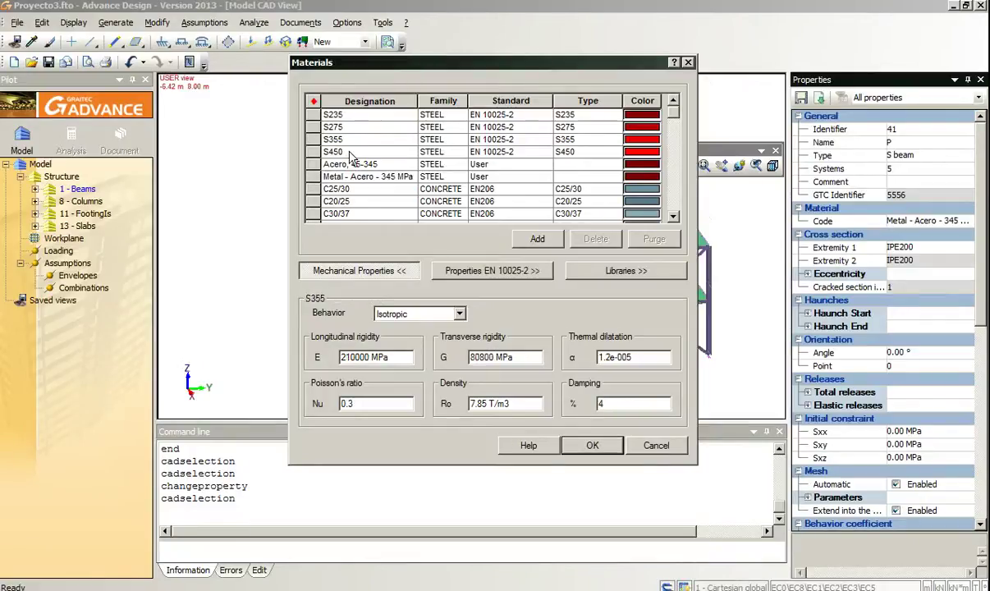
{"action": "left_click", "coordinate": [355, 177]}
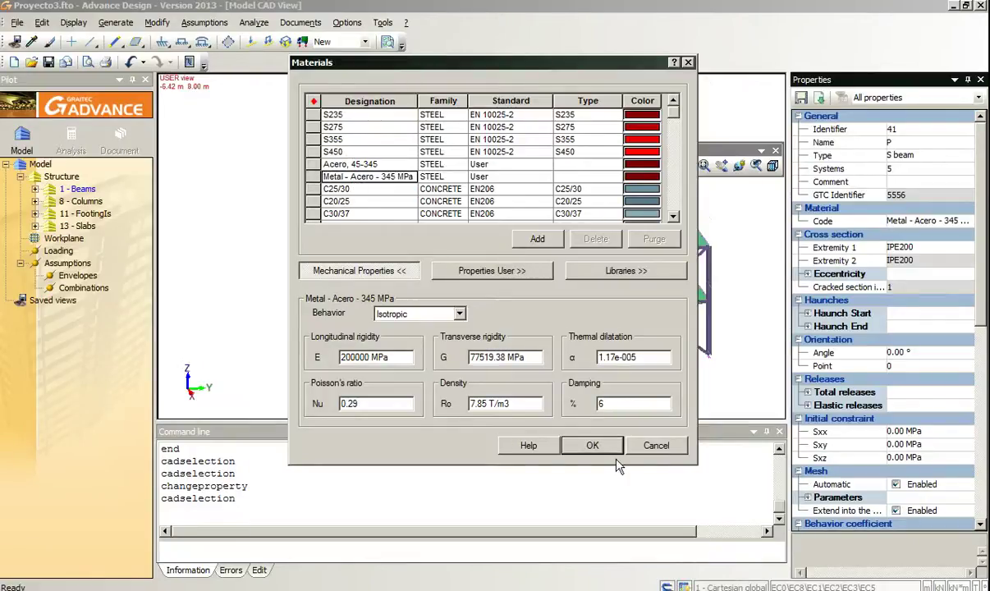
{"action": "left_click", "coordinate": [662, 450]}
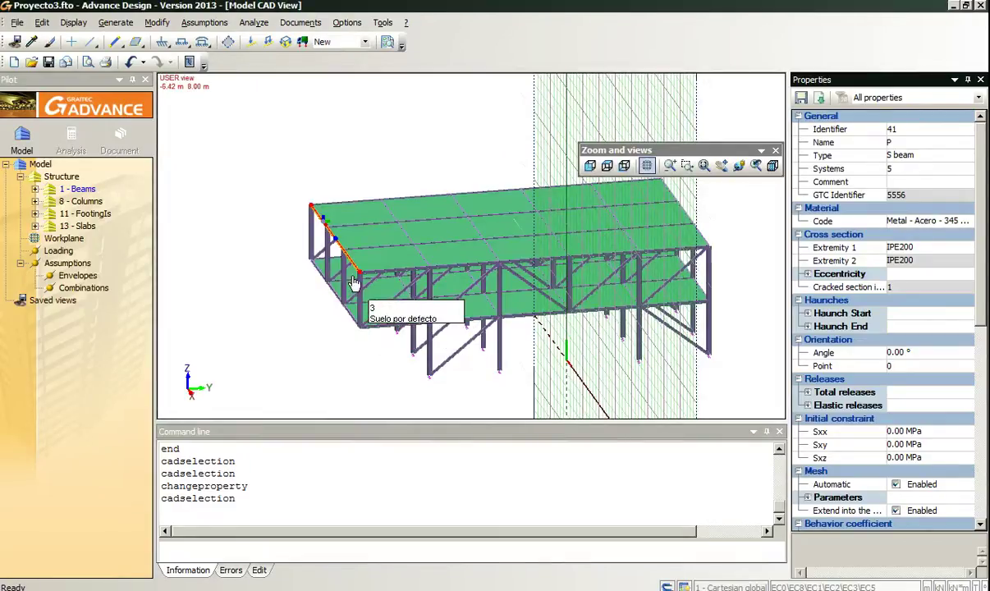
{"action": "left_click", "coordinate": [808, 274]}
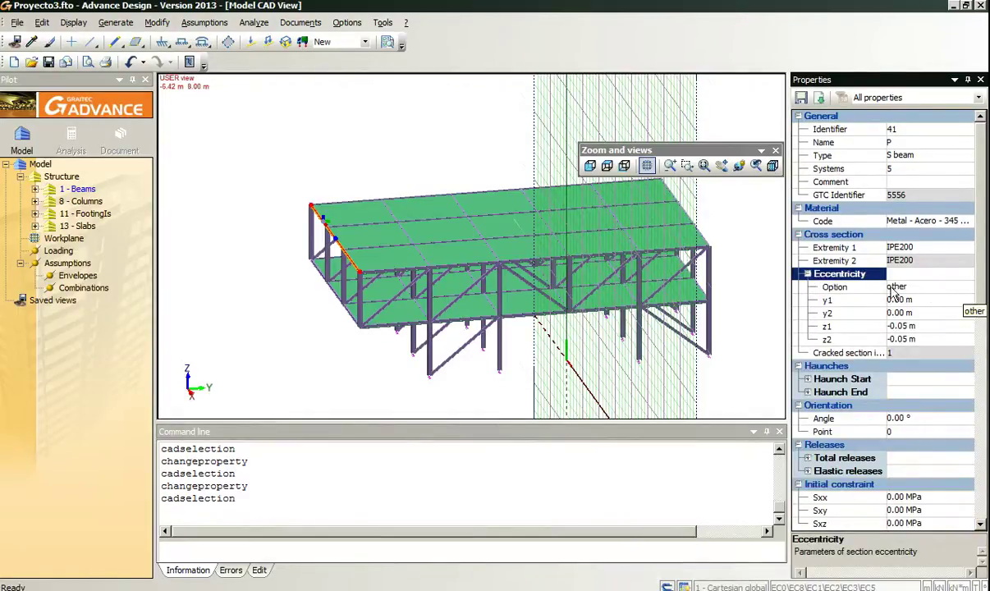
{"action": "key", "text": "Escape"}
{"action": "left_click", "coordinate": [341, 249]}
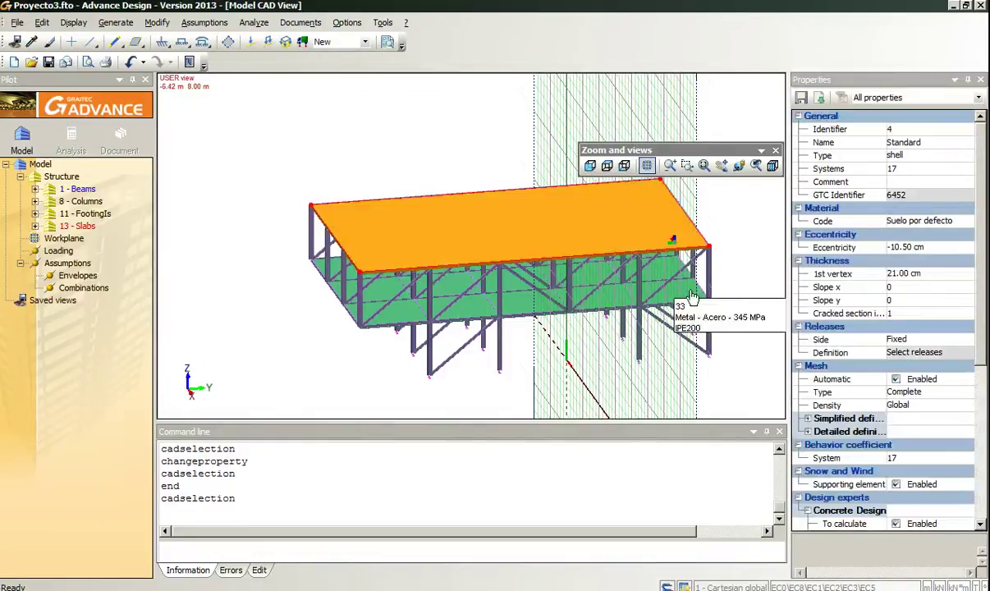
{"action": "left_click", "coordinate": [972, 222]}
{"action": "left_click", "coordinate": [920, 225]}
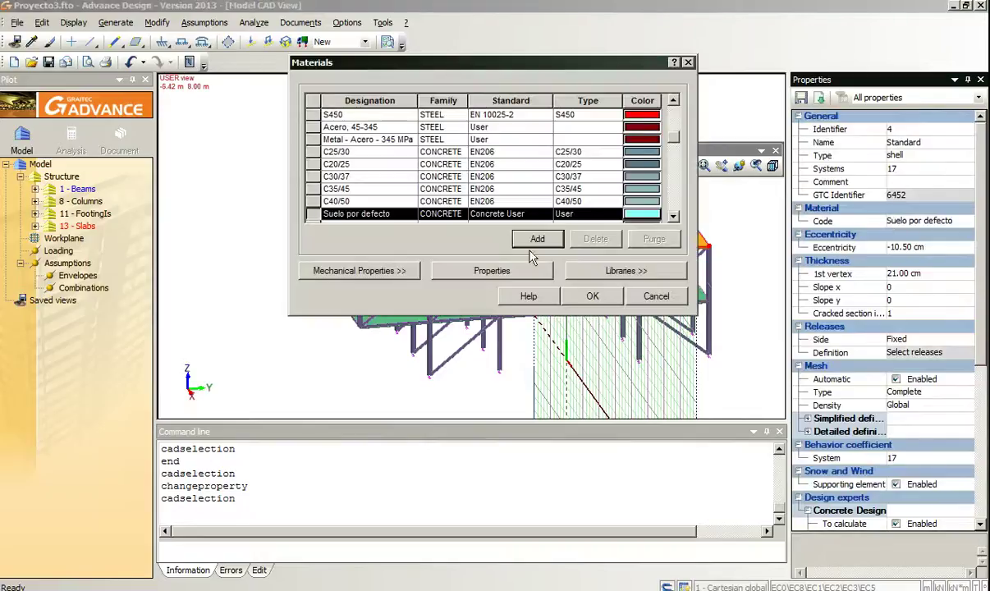
{"action": "left_click", "coordinate": [362, 271]}
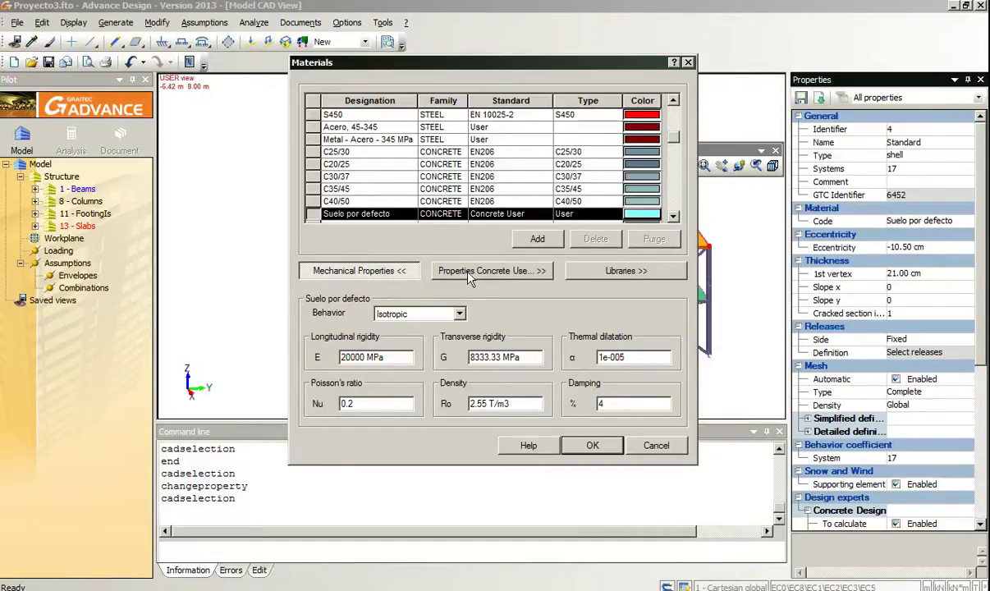
{"action": "left_click", "coordinate": [470, 273]}
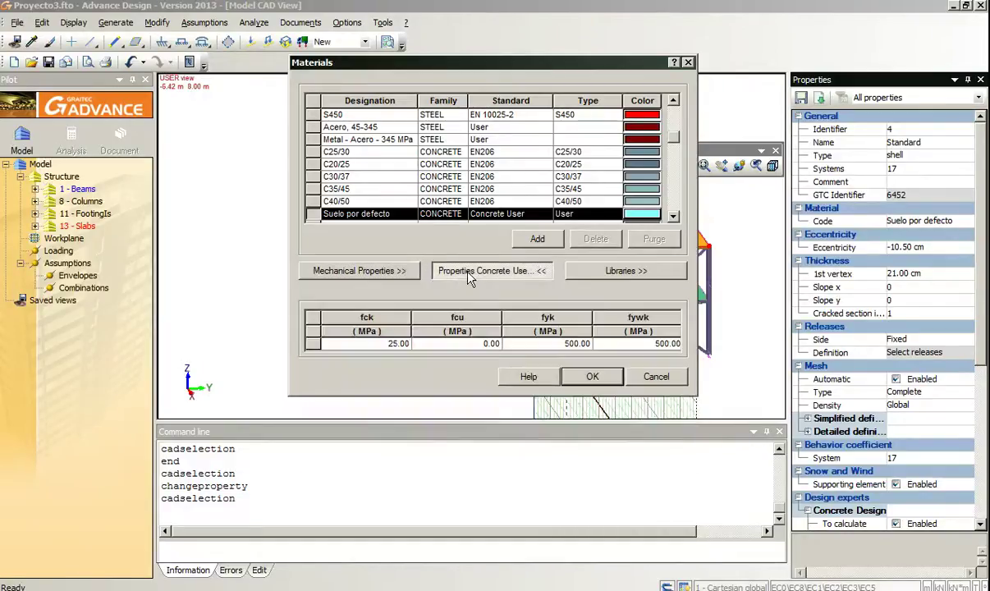
{"action": "left_click", "coordinate": [400, 272]}
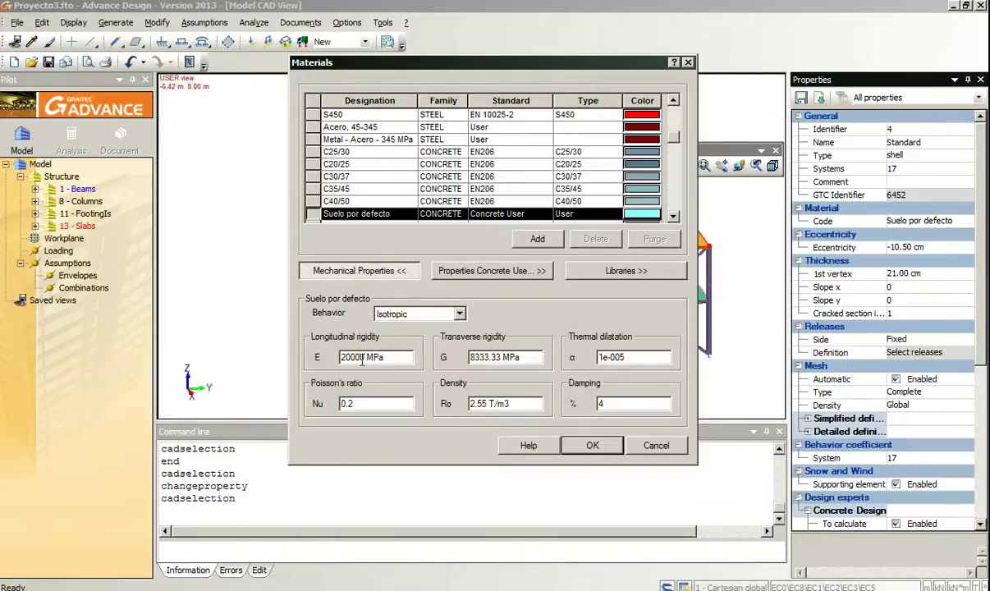
{"action": "left_click", "coordinate": [590, 444]}
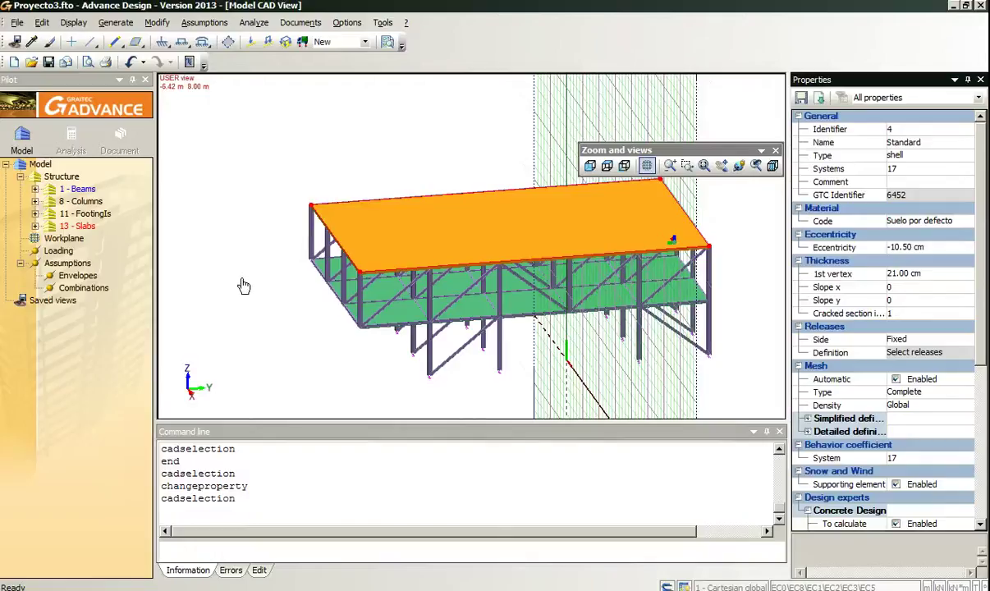
Add a Dead Loads case family containing load case 1 - G
{"action": "left_click", "coordinate": [70, 178]}
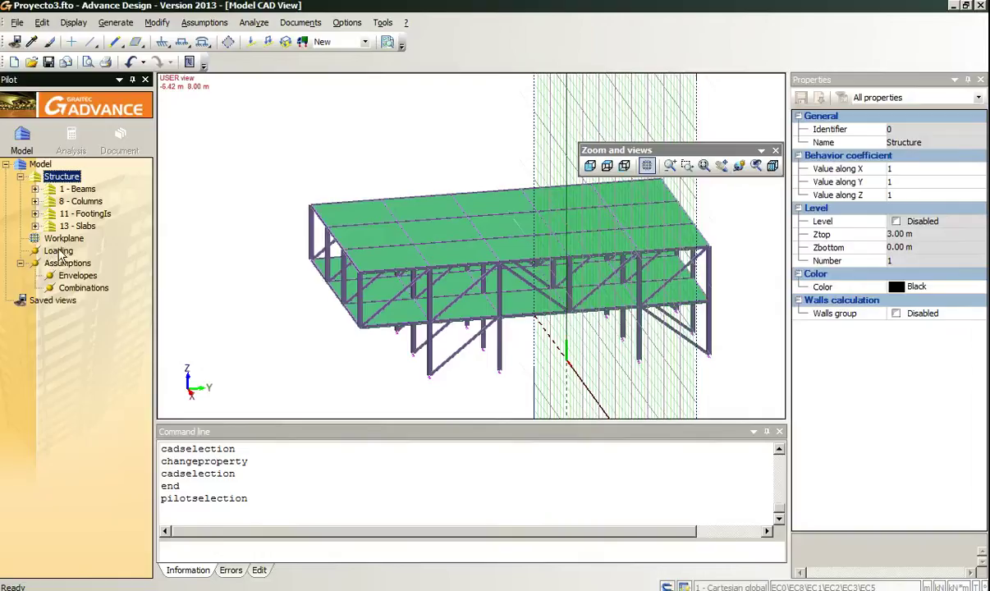
{"action": "right_click", "coordinate": [61, 257]}
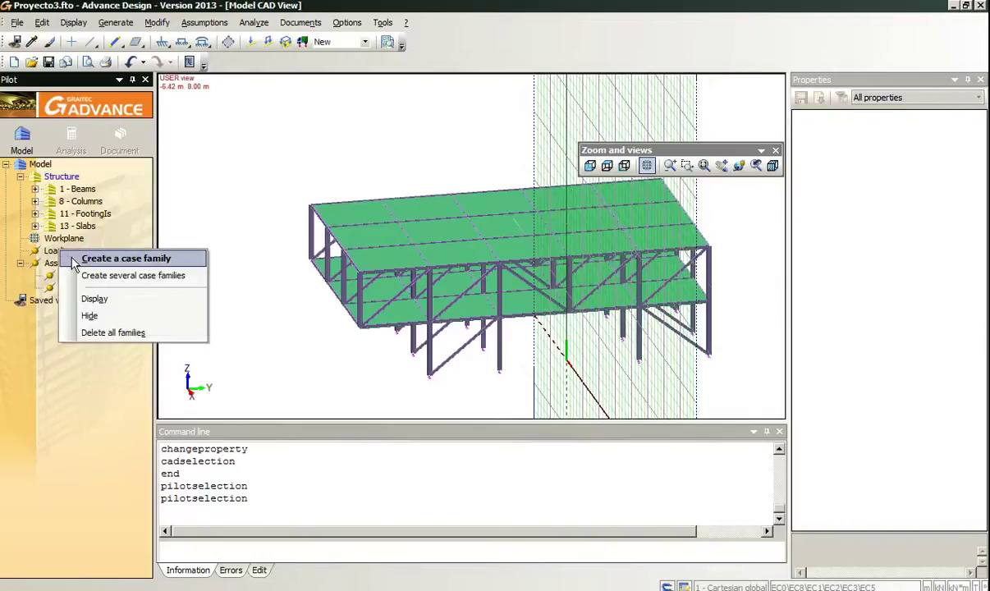
{"action": "left_click", "coordinate": [76, 261]}
{"action": "left_click", "coordinate": [406, 186]}
{"action": "left_click", "coordinate": [602, 179]}
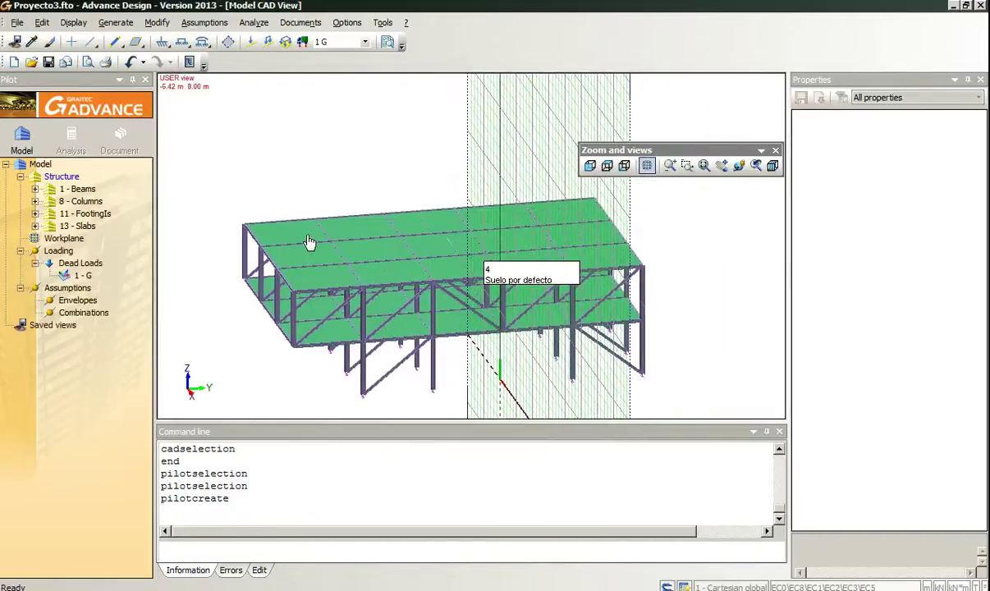
Place a planar load with FZ -5 kN on the top slab in case 1 - G
{"action": "right_click", "coordinate": [82, 277]}
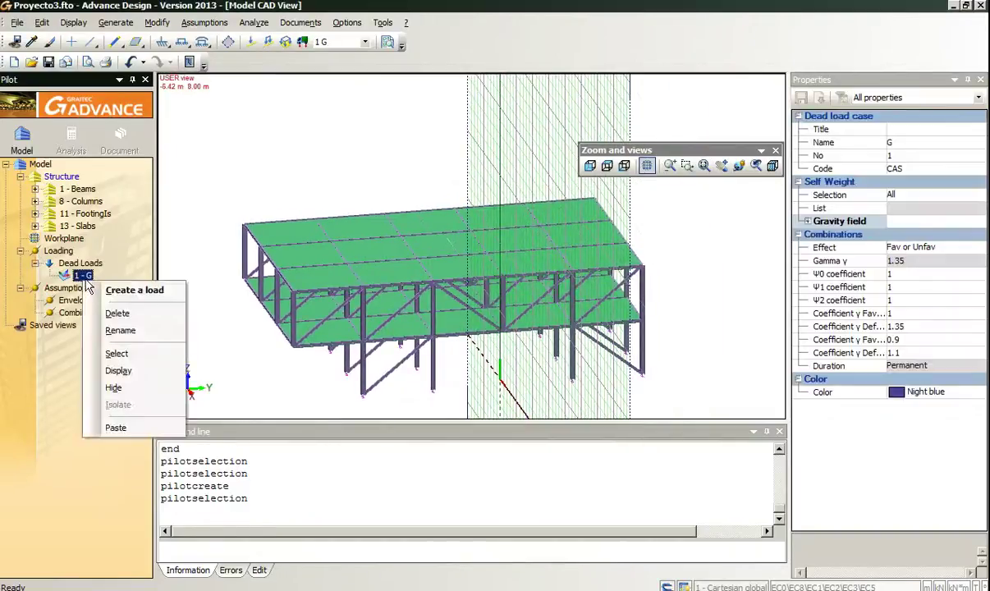
{"action": "left_click", "coordinate": [131, 289]}
{"action": "left_click", "coordinate": [419, 211]}
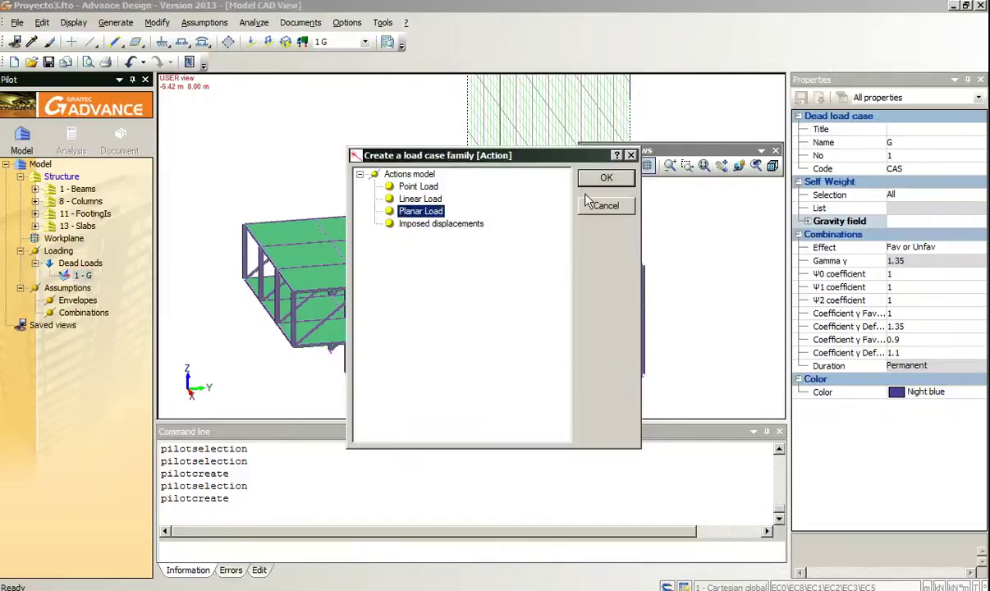
{"action": "left_click", "coordinate": [605, 178]}
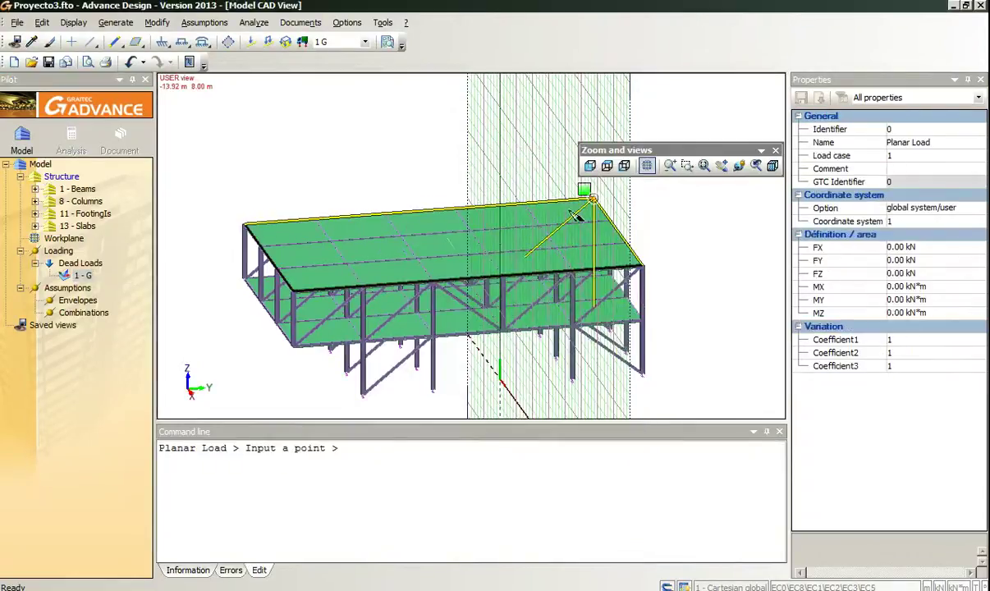
{"action": "left_click", "coordinate": [854, 272]}
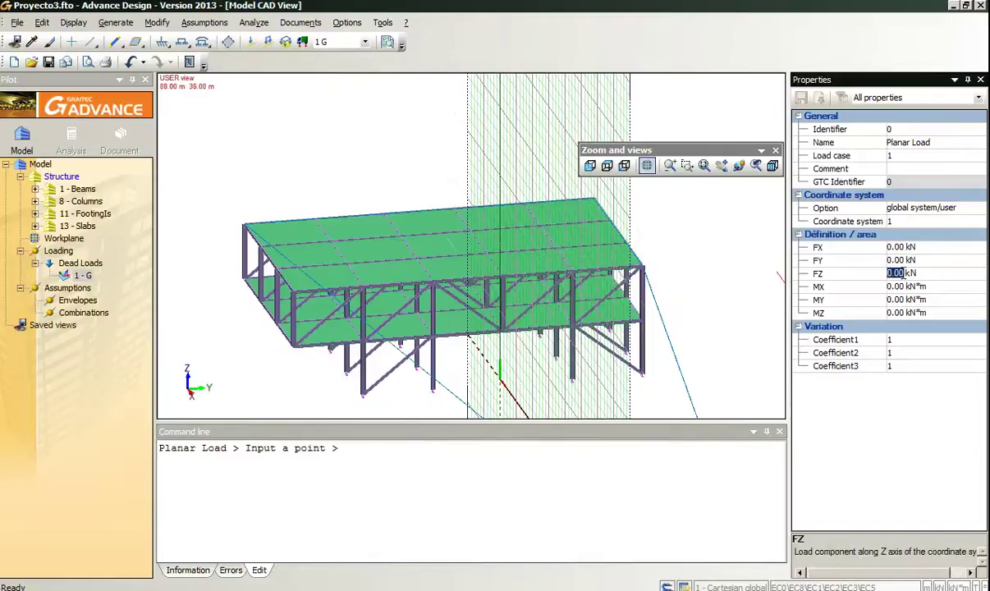
{"action": "type", "text": "-5"}
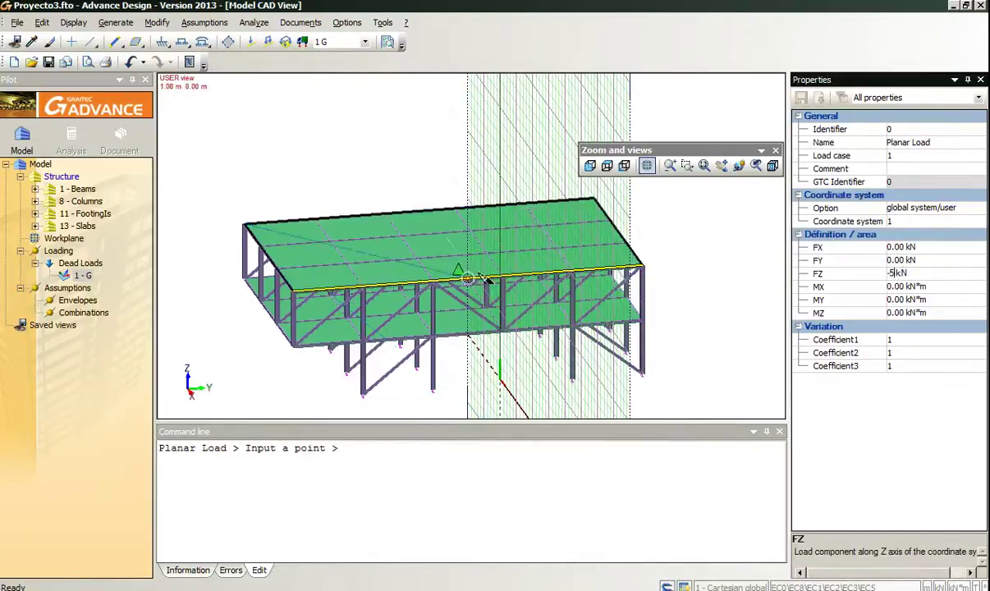
{"action": "key", "text": "Return"}
{"action": "left_click", "coordinate": [300, 294]}
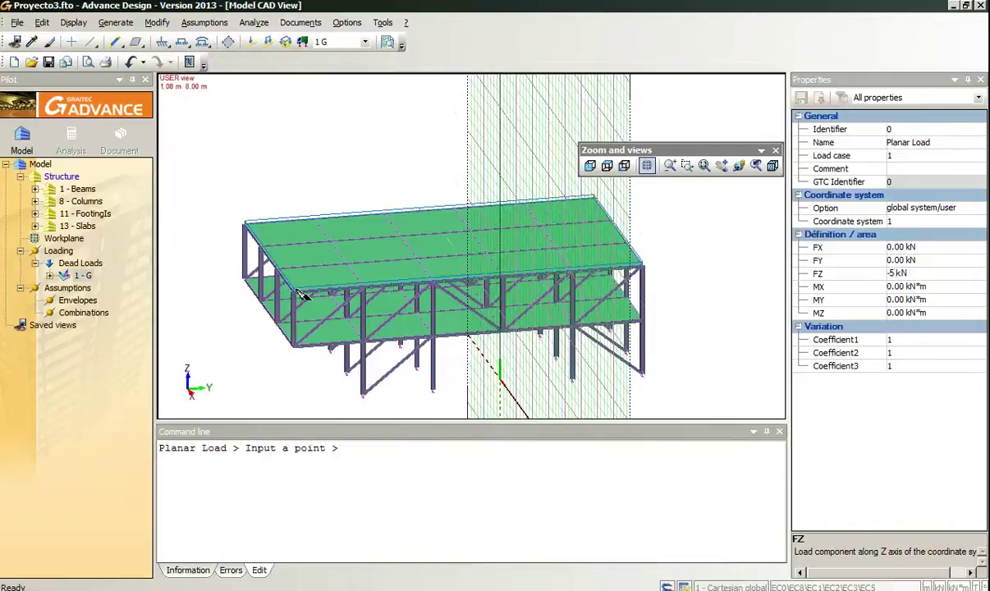
Run the structural analysis with Steel calculation included
{"action": "left_click", "coordinate": [71, 138]}
{"action": "left_click", "coordinate": [539, 288]}
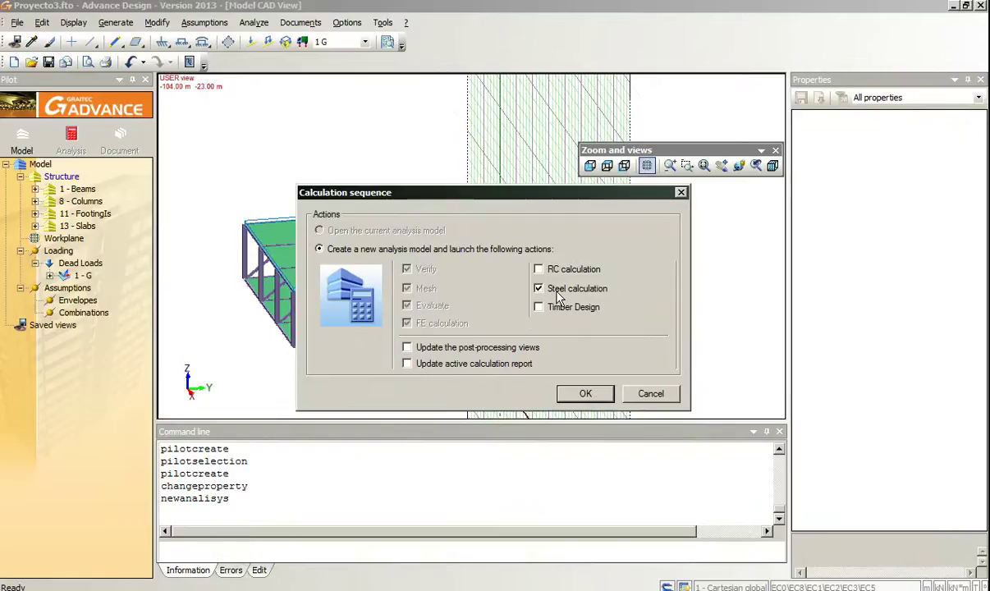
{"action": "left_click", "coordinate": [586, 395]}
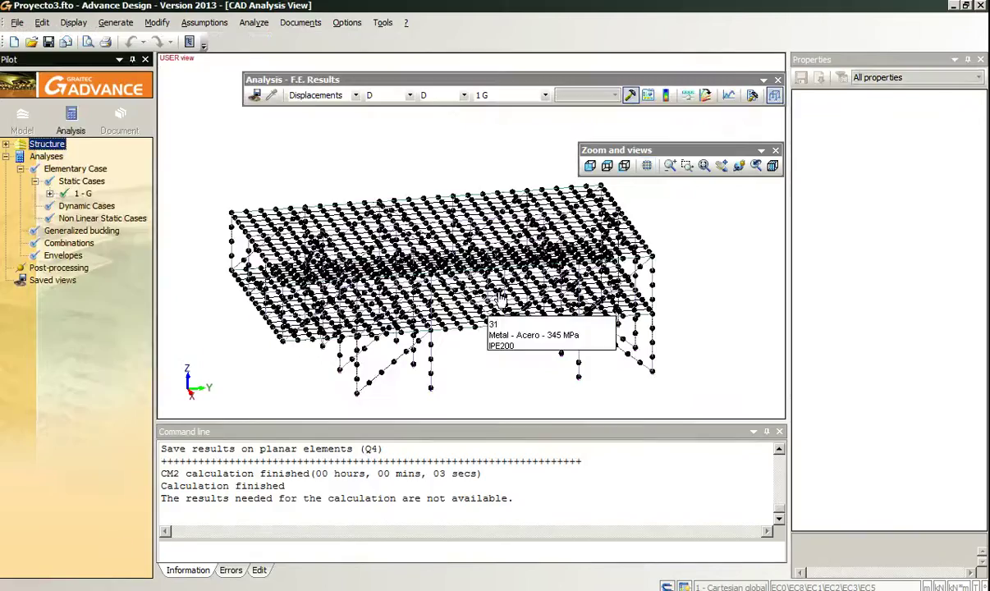
Show the case 1 G displacement colour map, peaking at 0.83 cm, from a lower frontal angle
{"action": "left_click", "coordinate": [631, 96]}
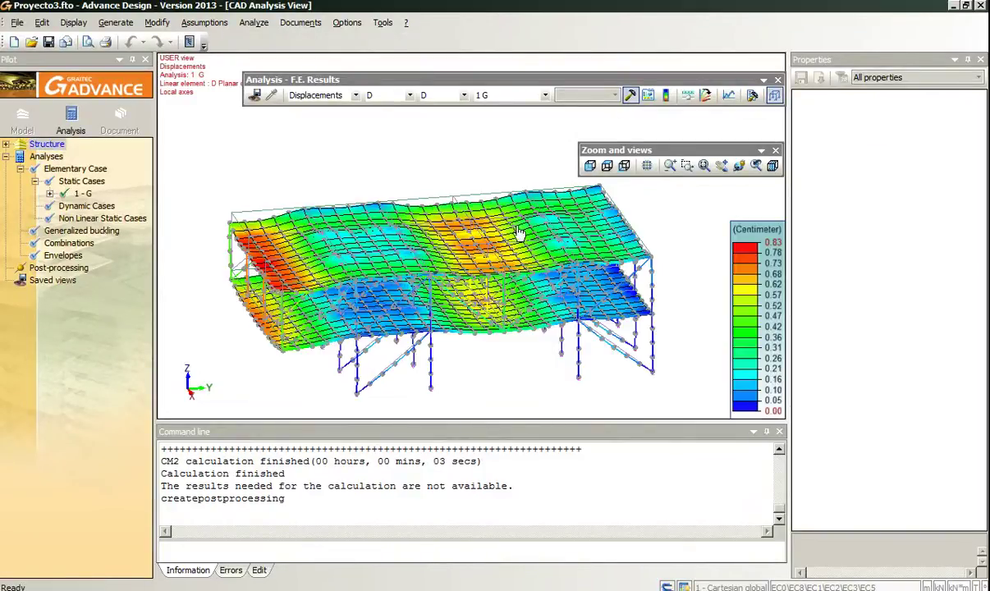
{"action": "left_click", "coordinate": [739, 165]}
{"action": "left_click_drag", "start_coordinate": [525, 247], "coordinate": [378, 291]}
{"action": "scroll", "coordinate": [429, 274], "scroll_direction": "up", "scroll_amount": 3}
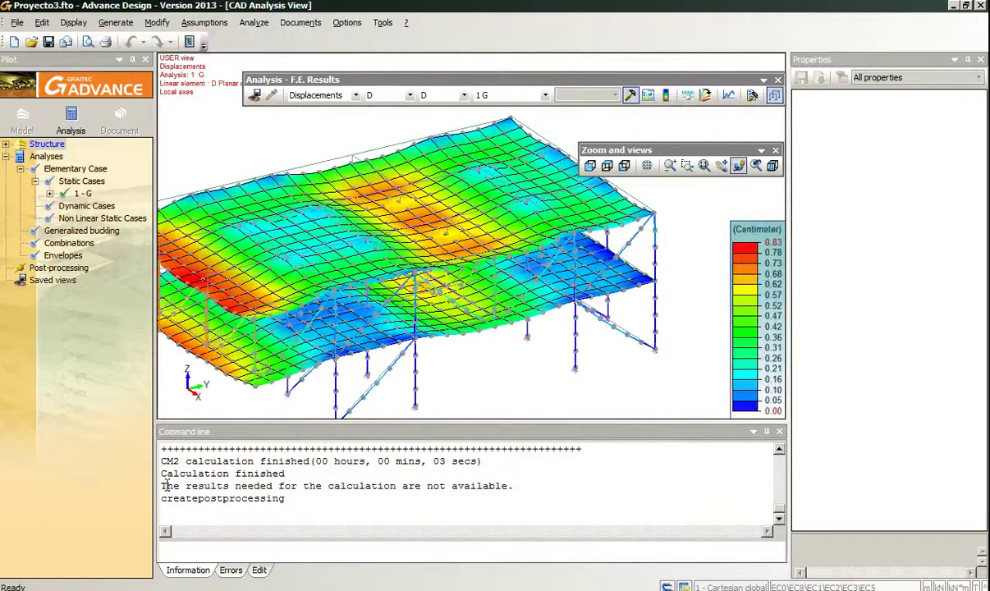
{"action": "left_click_drag", "start_coordinate": [164, 486], "coordinate": [521, 487]}
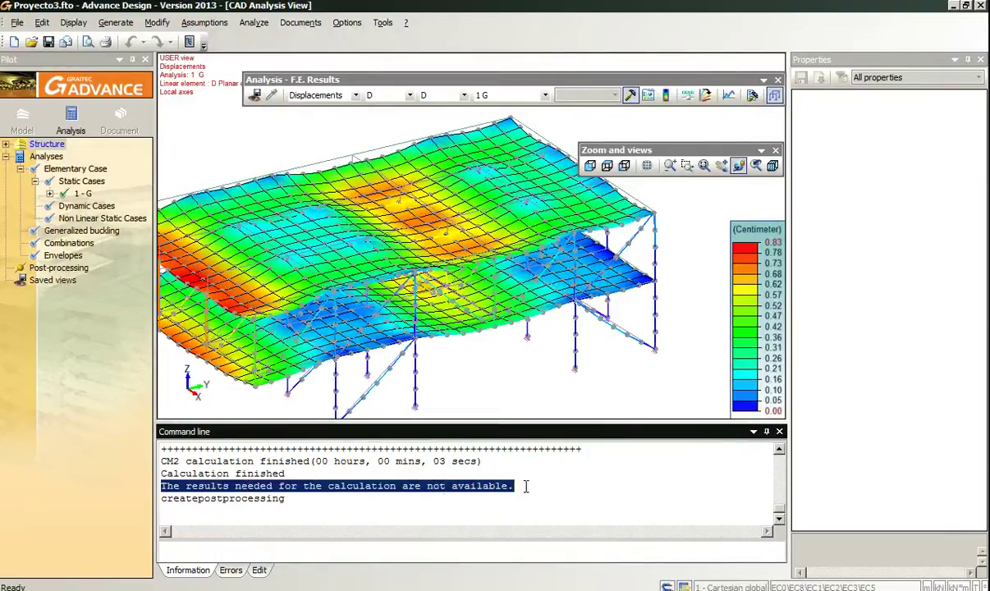
{"action": "left_click", "coordinate": [526, 487]}
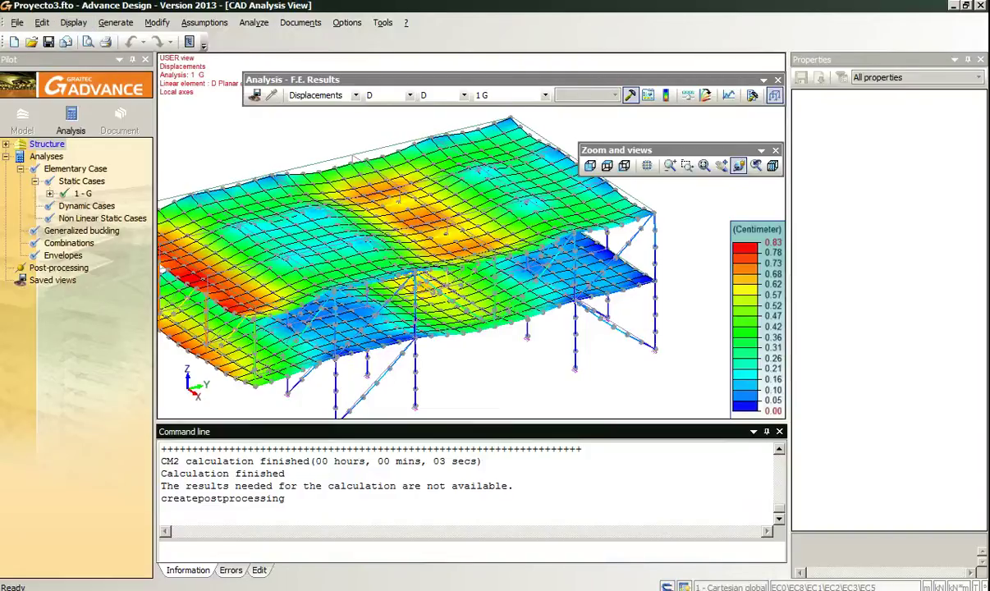
Show the Analysis - Steel Results toolbar from Display > Toolbar, then close it again
{"action": "left_click", "coordinate": [75, 23]}
{"action": "mouse_move", "coordinate": [98, 57]}
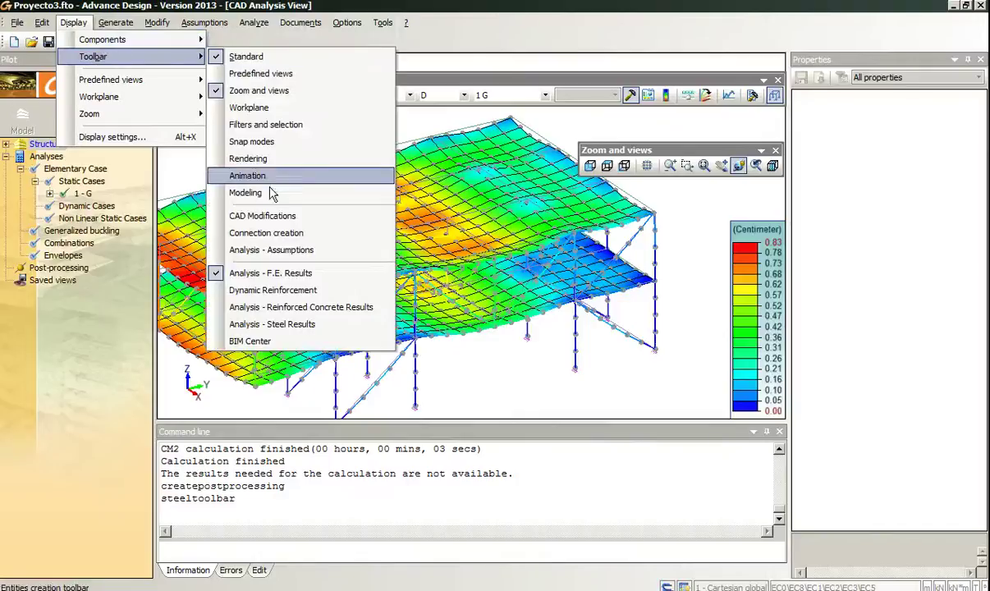
{"action": "left_click", "coordinate": [283, 325]}
{"action": "left_click_drag", "start_coordinate": [382, 225], "coordinate": [520, 285]}
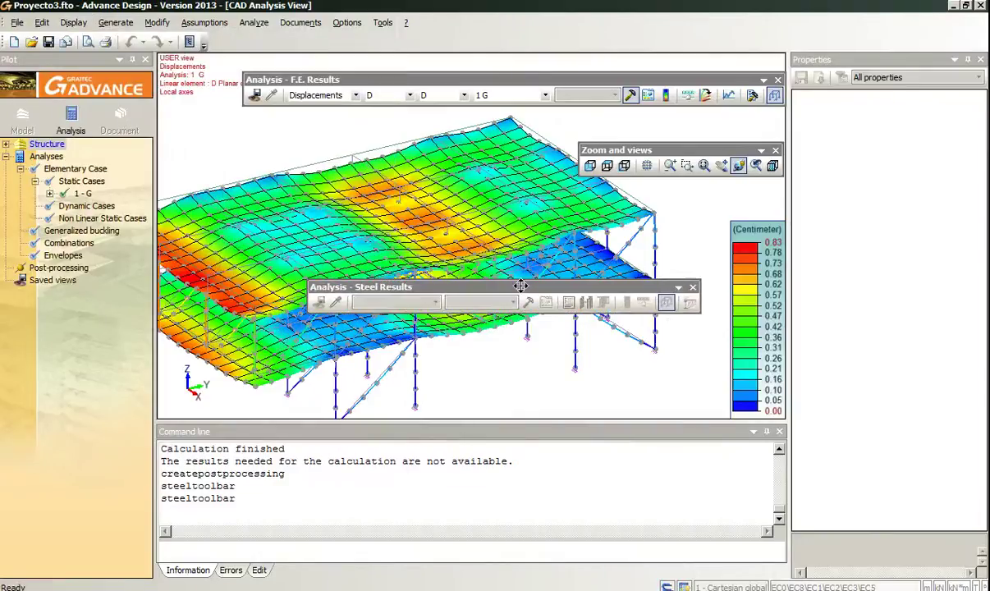
{"action": "left_click", "coordinate": [693, 288]}
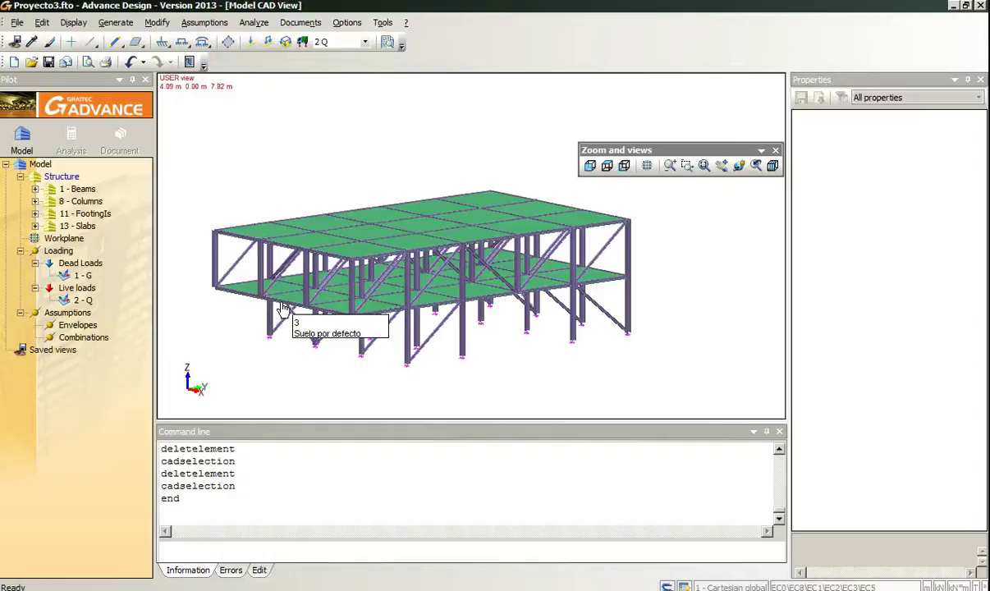
Add a planar load to dead case 1 - G by picking the corners around the top slab
{"action": "right_click", "coordinate": [86, 276]}
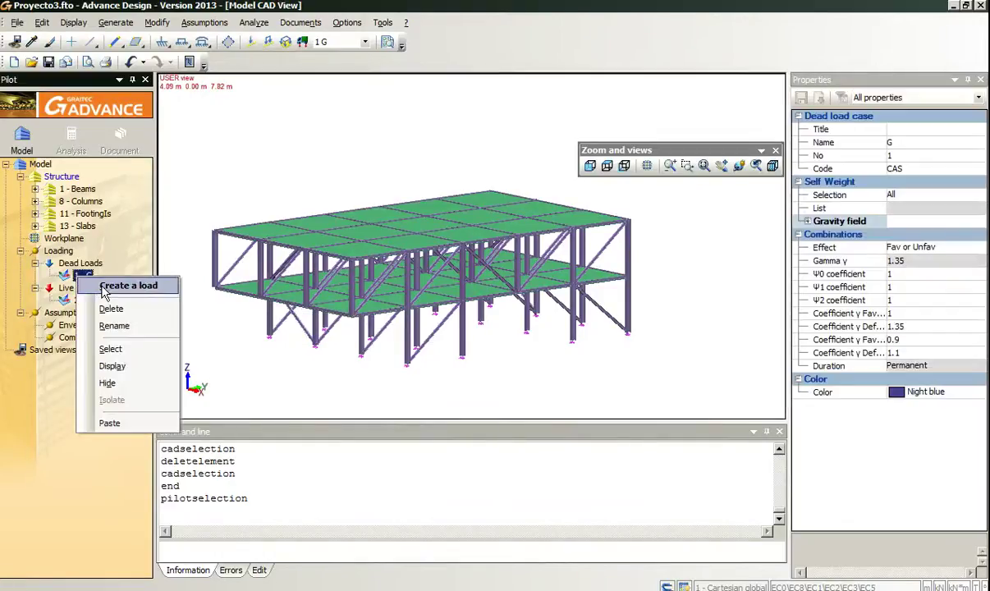
{"action": "left_click", "coordinate": [115, 287]}
{"action": "left_click", "coordinate": [419, 211]}
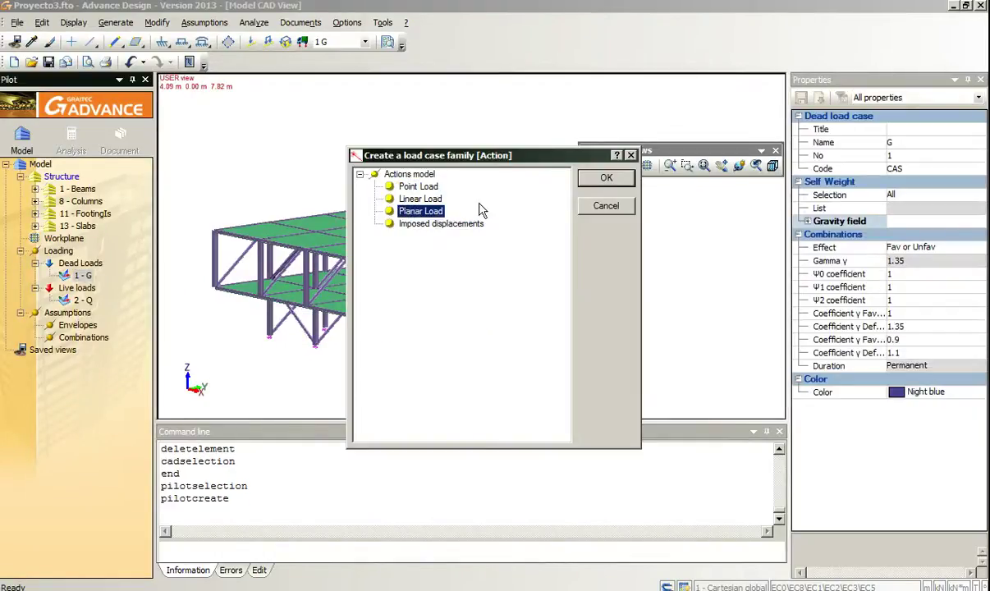
{"action": "left_click", "coordinate": [598, 178]}
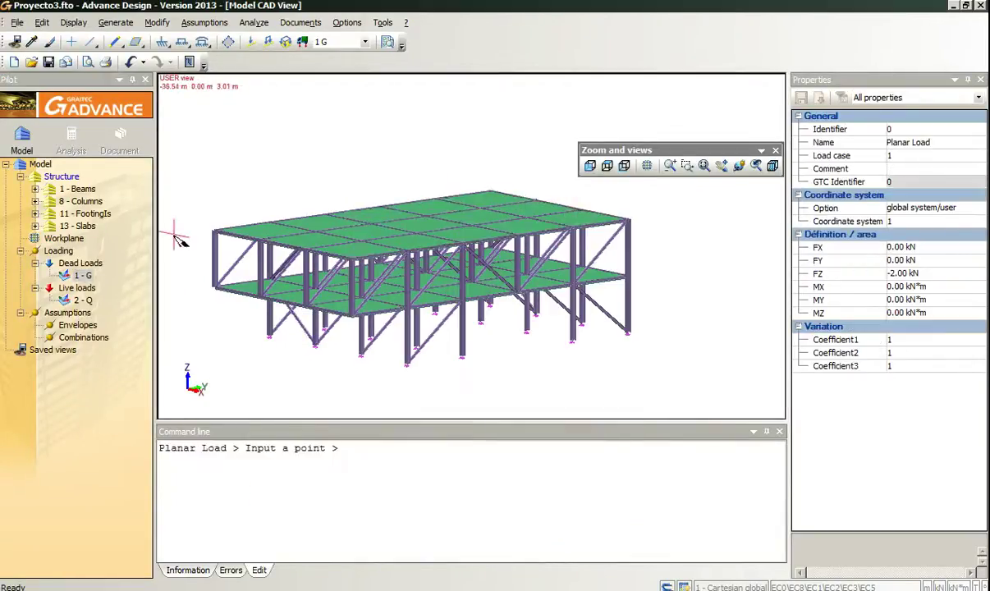
{"action": "left_click", "coordinate": [229, 238]}
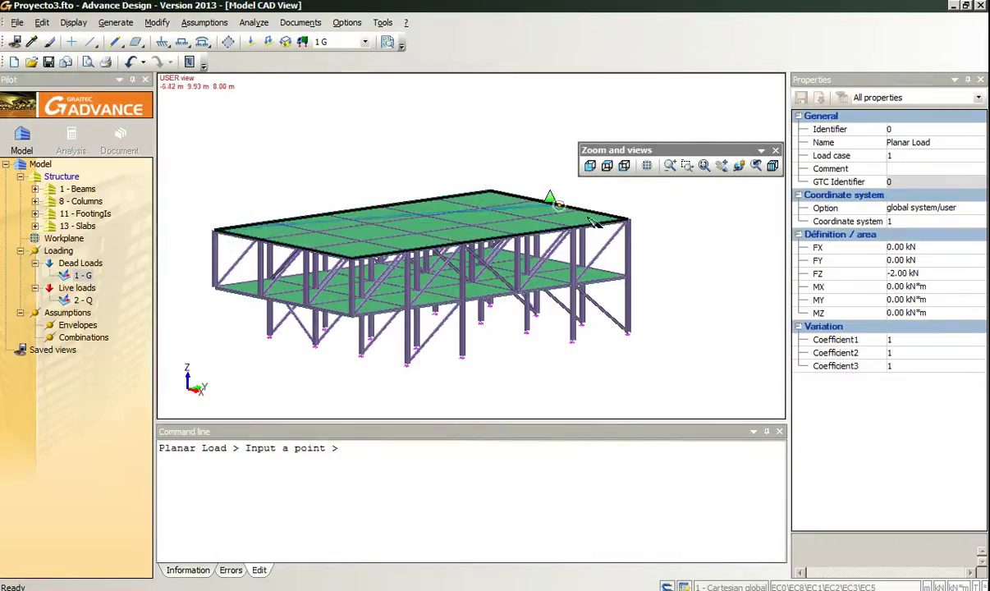
{"action": "left_click", "coordinate": [628, 219]}
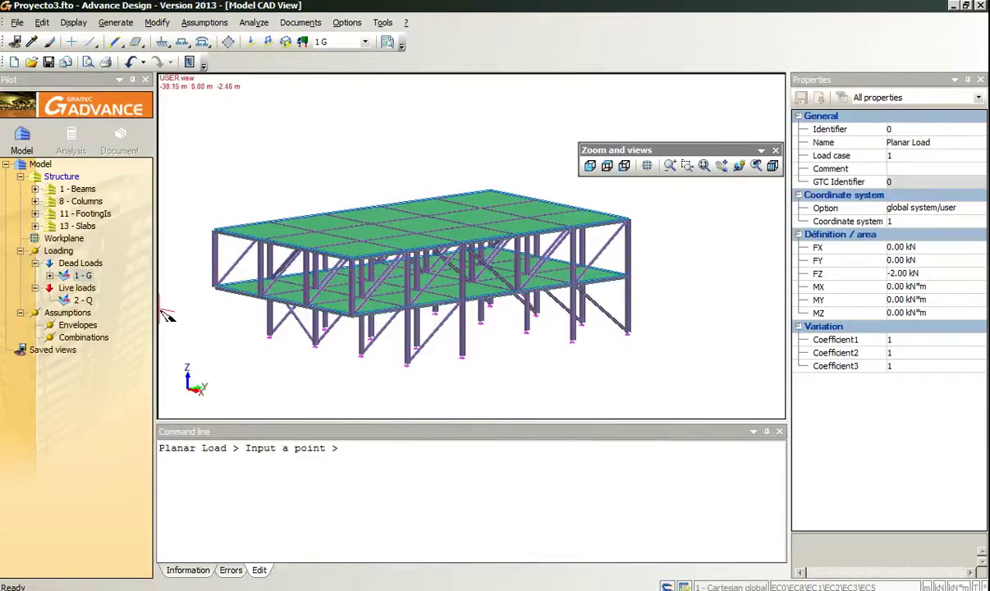
Start a planar load in live case 2 - Q with FZ -2.00 kN on the top slab
{"action": "right_click", "coordinate": [79, 301]}
{"action": "left_click", "coordinate": [103, 310]}
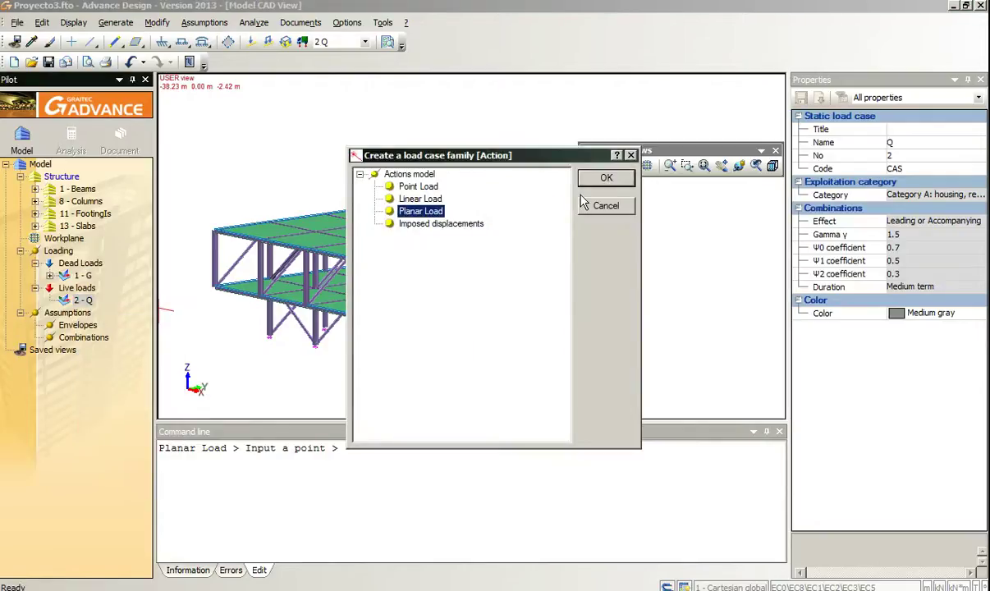
{"action": "left_click", "coordinate": [593, 178]}
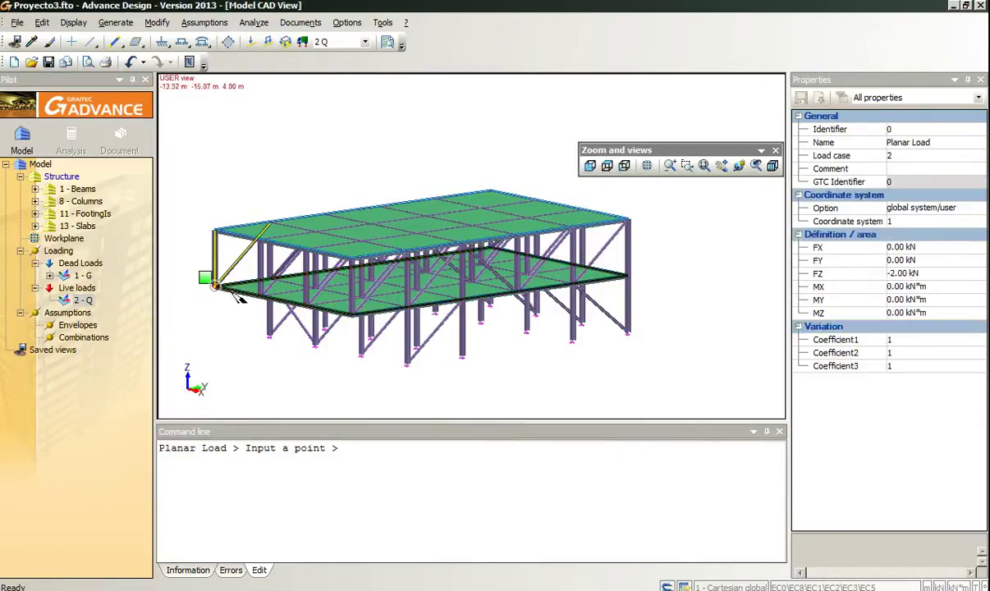
{"action": "left_click", "coordinate": [899, 273]}
{"action": "left_click", "coordinate": [893, 274]}
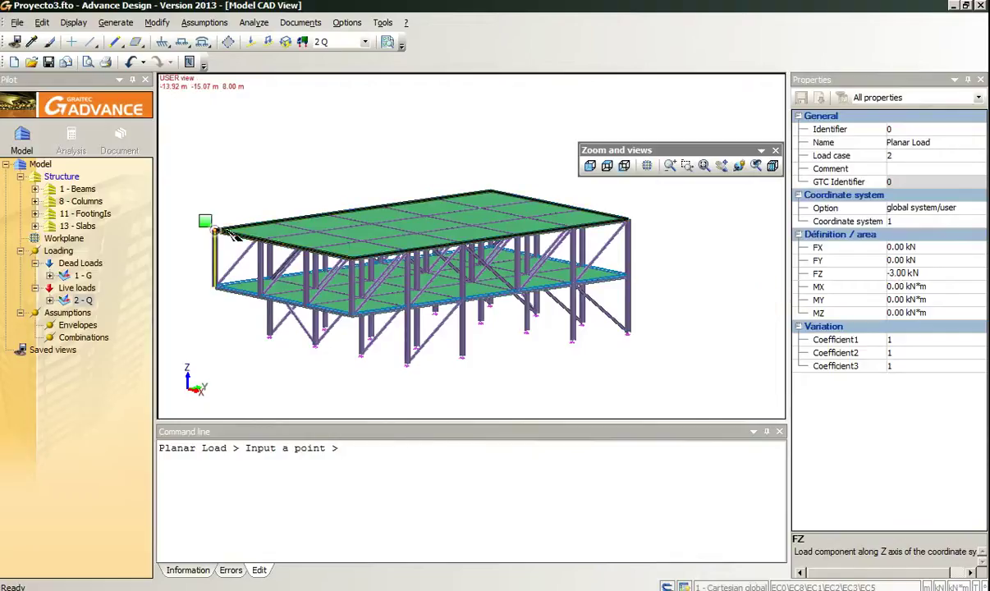
{"action": "left_click", "coordinate": [629, 219]}
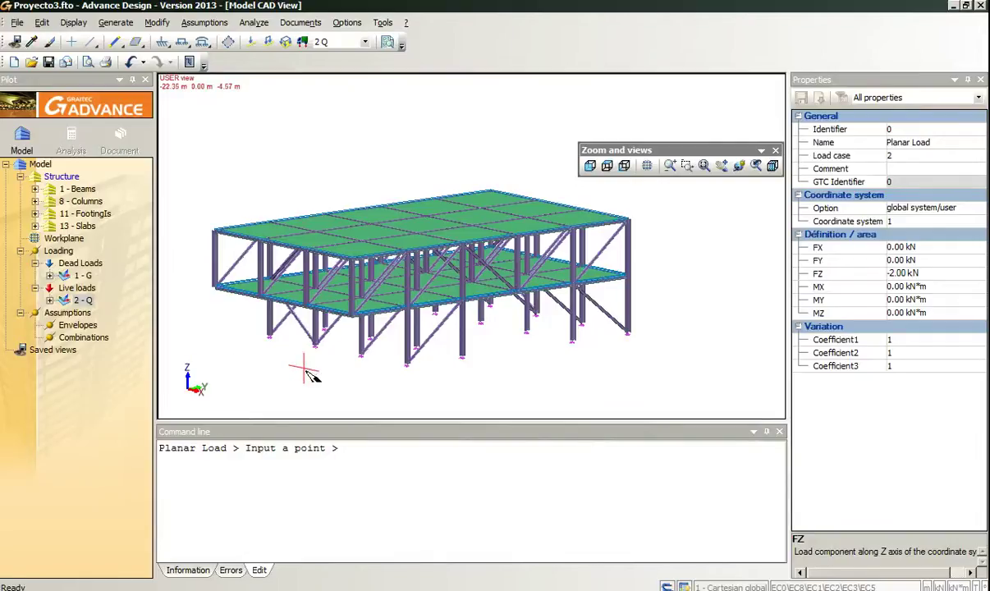
Pick the building corners to generate five WindWall elements around the perimeter
{"action": "left_click", "coordinate": [229, 43]}
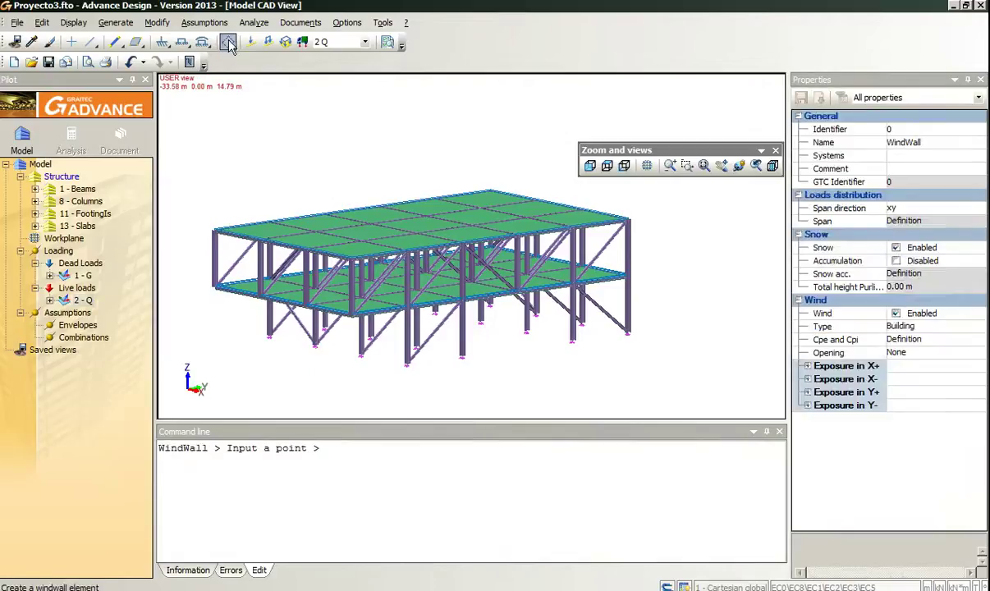
{"action": "left_click", "coordinate": [216, 232]}
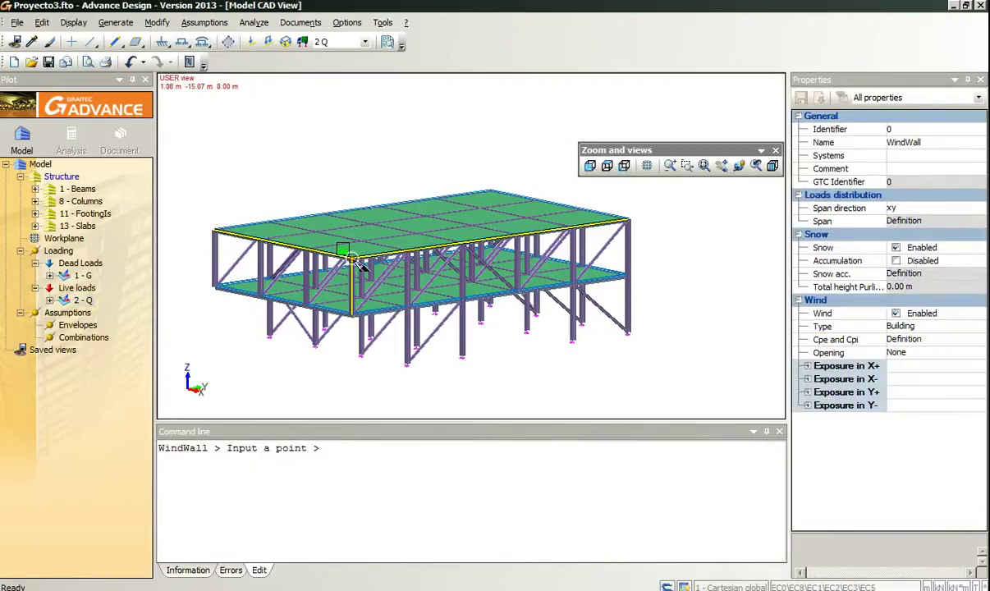
{"action": "left_click", "coordinate": [353, 316]}
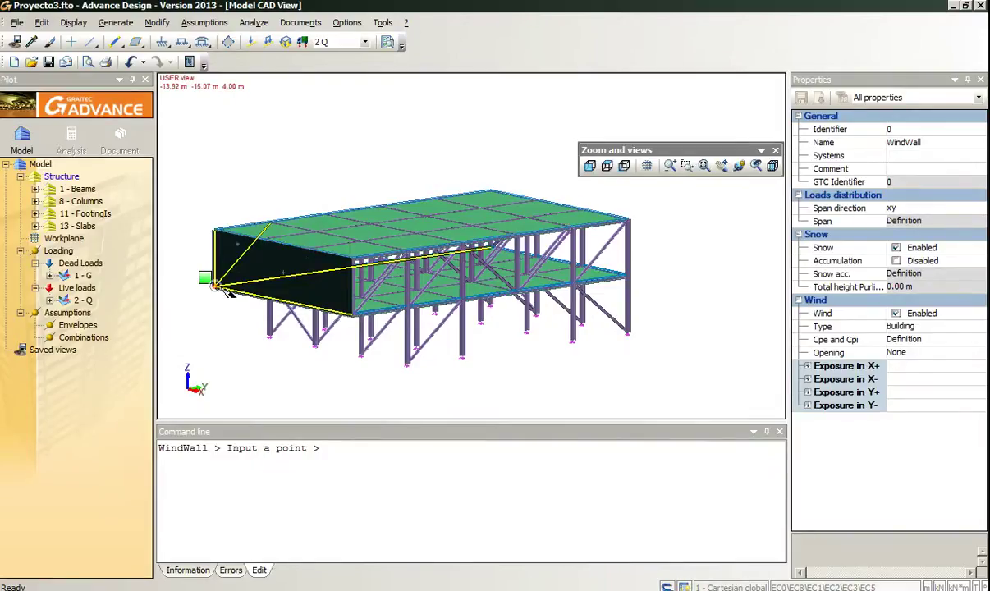
{"action": "left_click", "coordinate": [215, 286]}
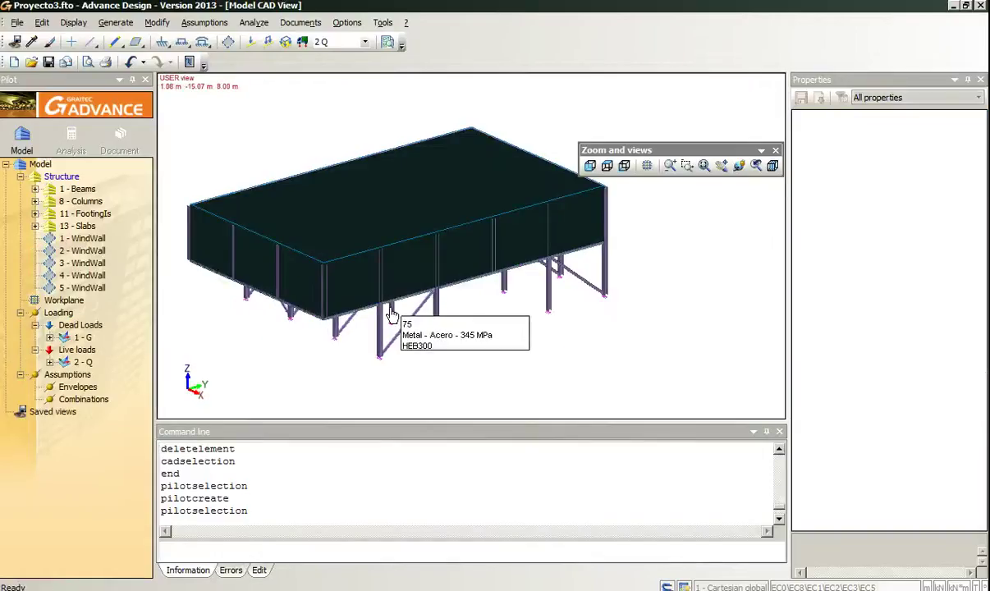
Add a Wind EN 1991-1-4 load family and delete its default case 3 - V
{"action": "right_click", "coordinate": [49, 314]}
{"action": "left_click", "coordinate": [82, 324]}
{"action": "left_click", "coordinate": [402, 224]}
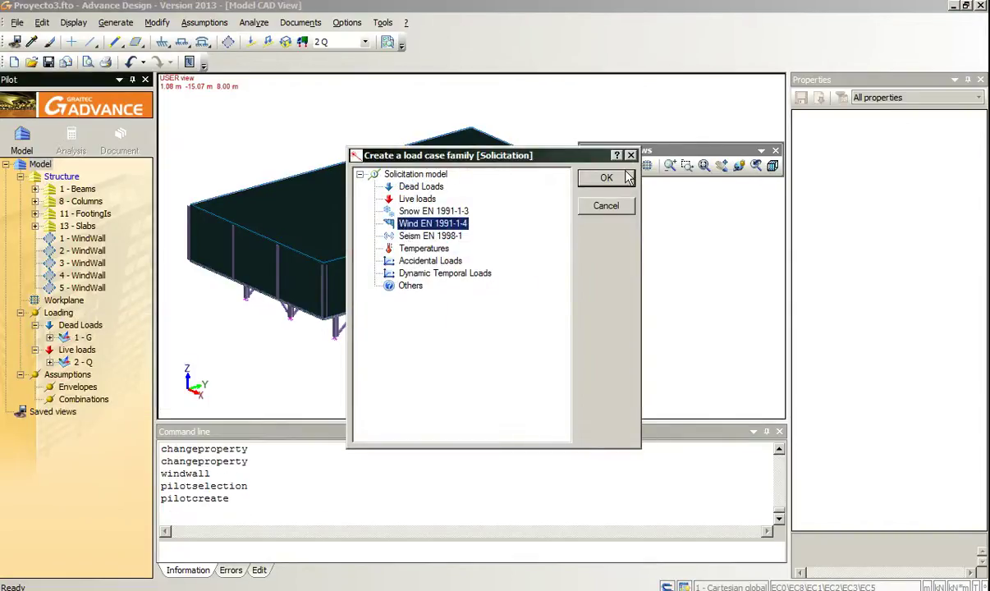
{"action": "left_click", "coordinate": [606, 177]}
{"action": "left_click", "coordinate": [82, 386]}
{"action": "key", "text": "Delete"}
Auto-generate the wind cases 3 - WX+S through 18 - WY-D2 for the wind family
{"action": "left_click", "coordinate": [85, 375]}
{"action": "right_click", "coordinate": [85, 374]}
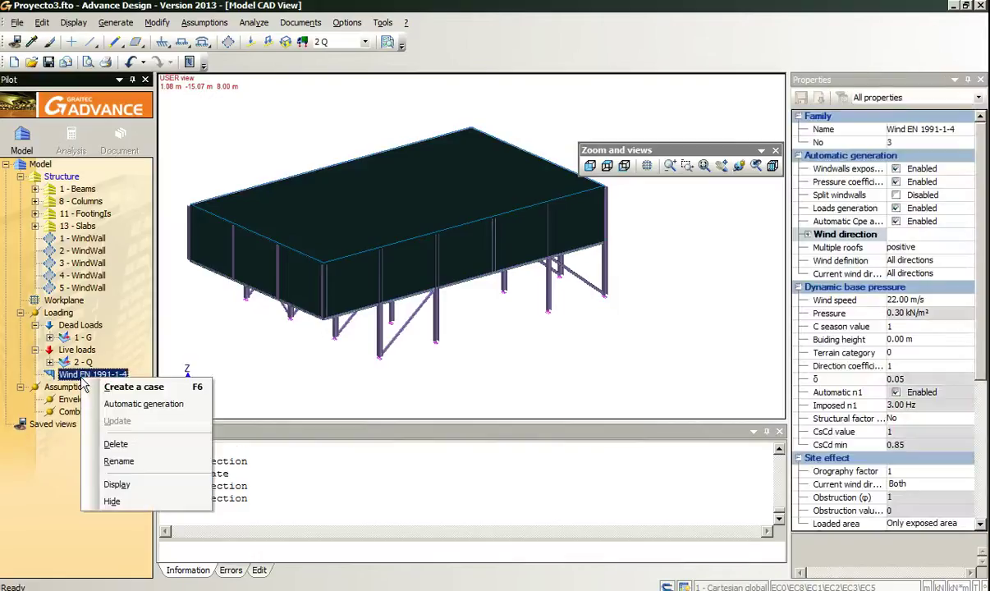
{"action": "left_click", "coordinate": [116, 408]}
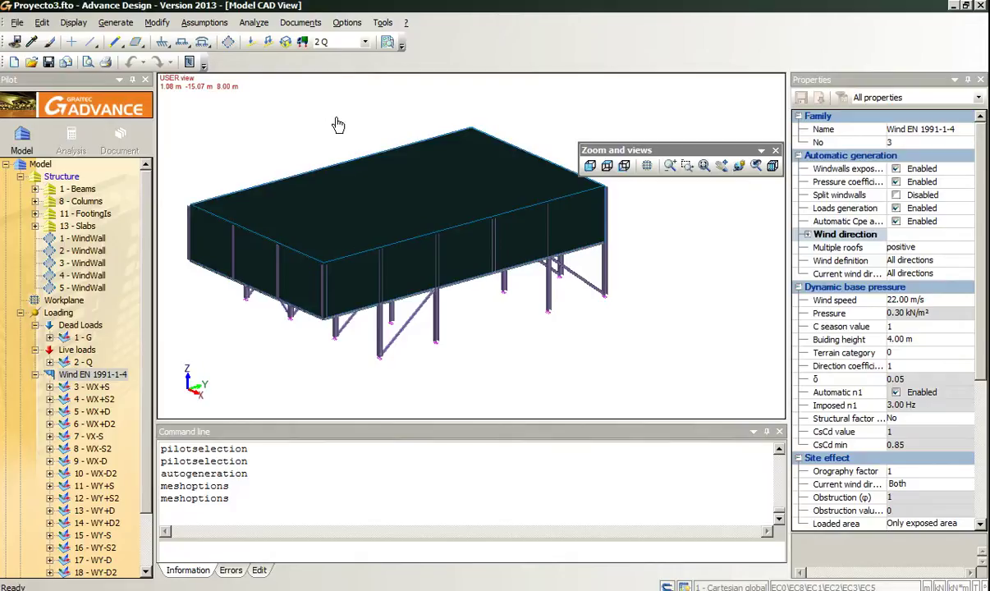
In Mesh options, untick 'Include loads in the mesh' and confirm
{"action": "left_click", "coordinate": [347, 22]}
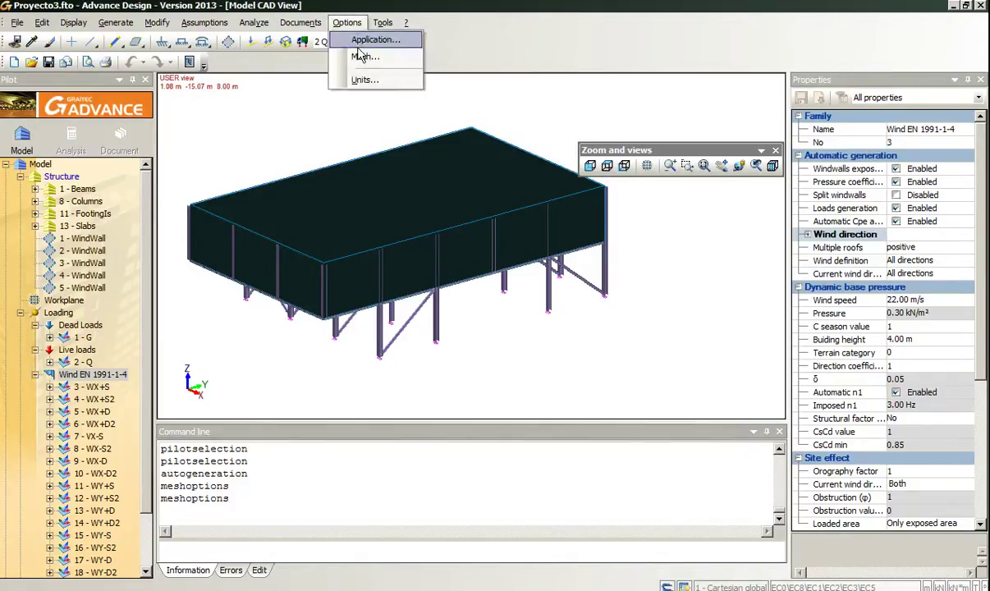
{"action": "left_click", "coordinate": [364, 56]}
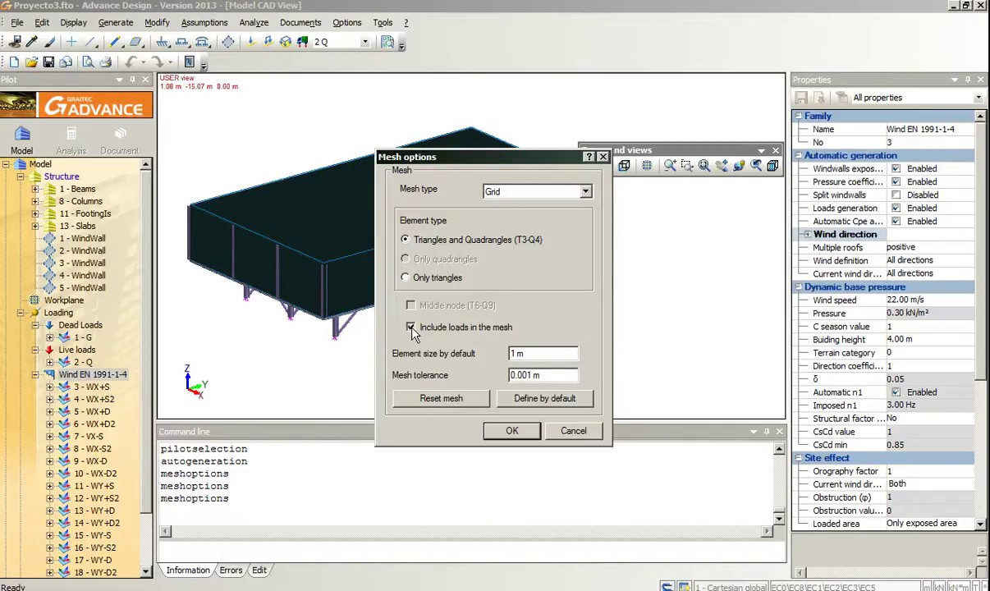
{"action": "left_click", "coordinate": [413, 328]}
{"action": "left_click", "coordinate": [509, 432]}
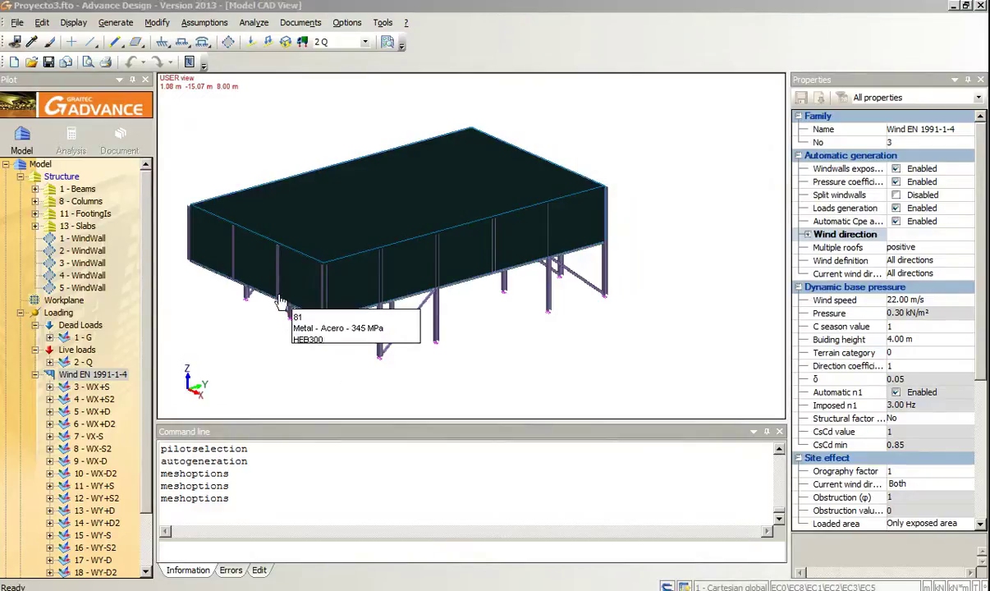
Run a calculation on a new analysis model with Steel calculation included
{"action": "left_click", "coordinate": [69, 133]}
{"action": "left_click", "coordinate": [410, 250]}
{"action": "left_click", "coordinate": [539, 289]}
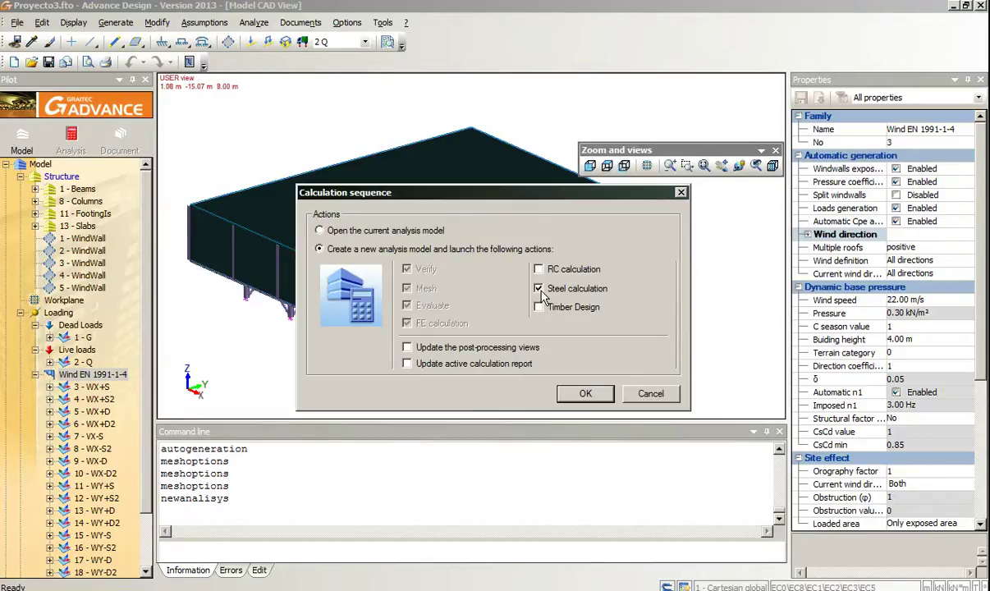
{"action": "left_click", "coordinate": [585, 394]}
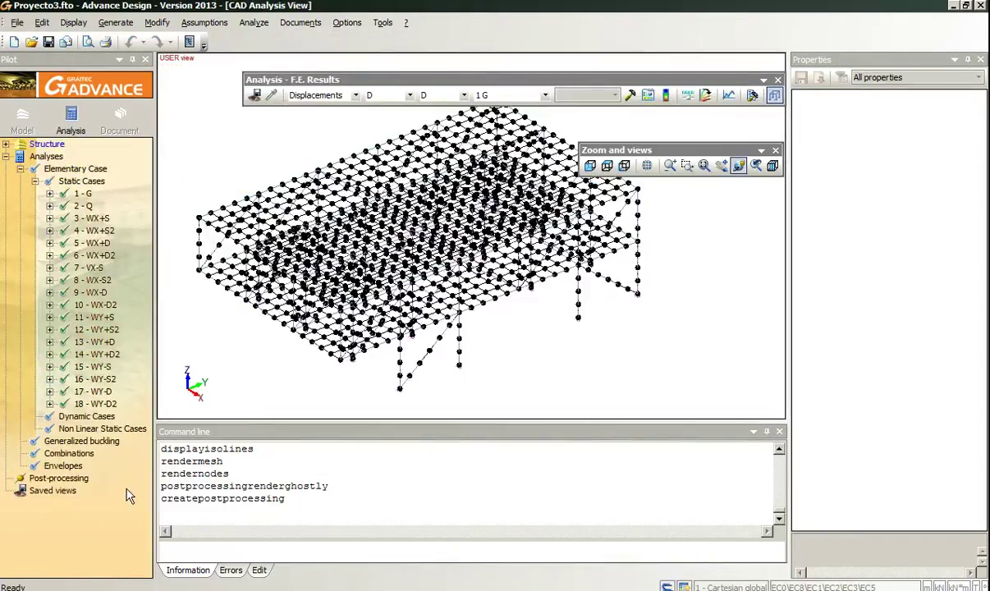
Display the recalculated case 1 G displacement map, peaking at 0.76 cm
{"action": "left_click", "coordinate": [631, 96]}
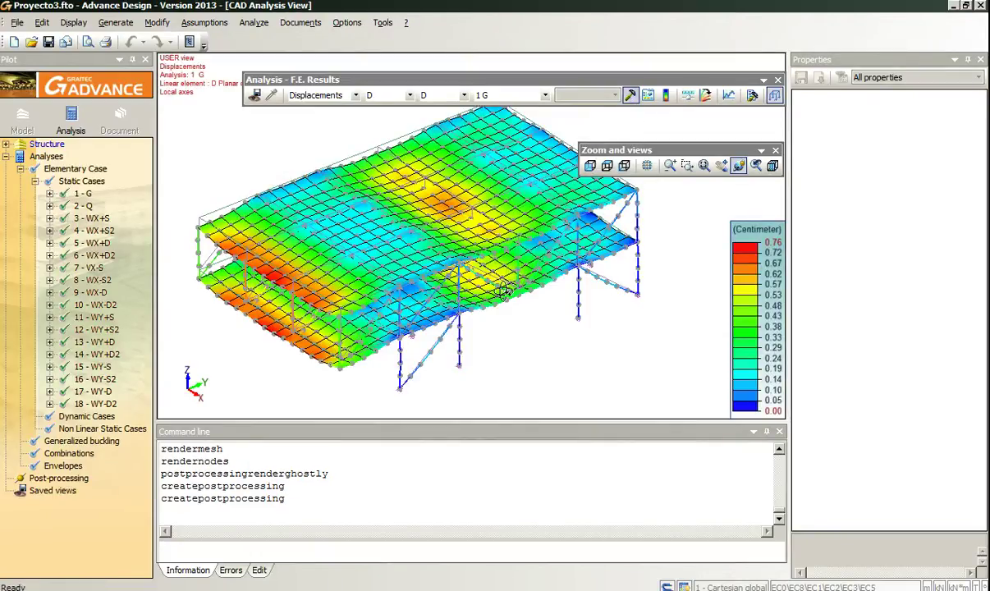
{"action": "mouse_move", "coordinate": [503, 291]}
{"action": "left_mouse_down"}
{"action": "mouse_move", "coordinate": [480, 268]}
{"action": "mouse_move", "coordinate": [491, 275]}
{"action": "left_mouse_up"}
{"action": "left_click_drag", "start_coordinate": [221, 274], "coordinate": [294, 253]}
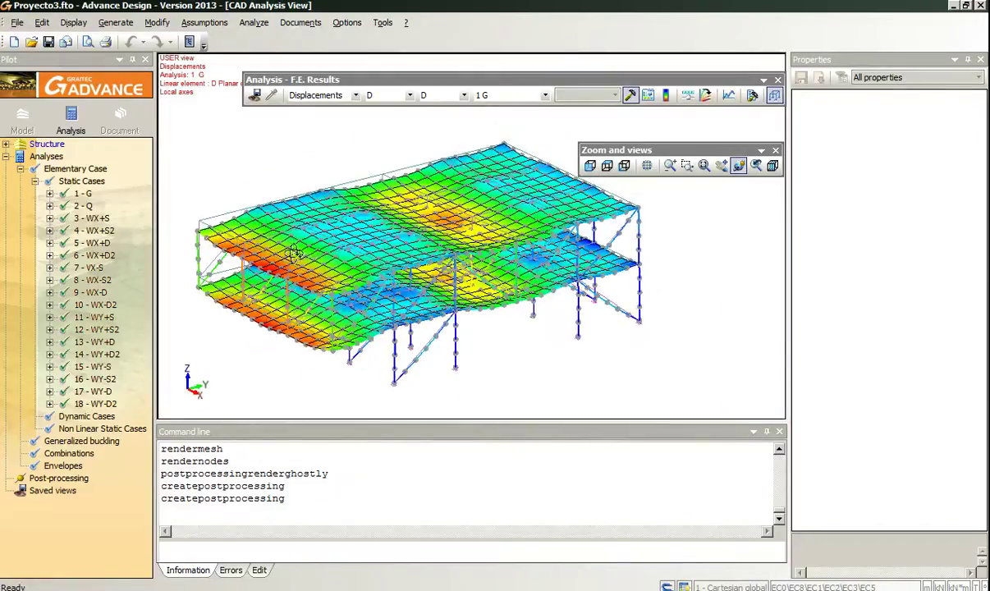
Hide the mesh lines and overlay isolines on the case 1 G displacement map
{"action": "right_click", "coordinate": [501, 352]}
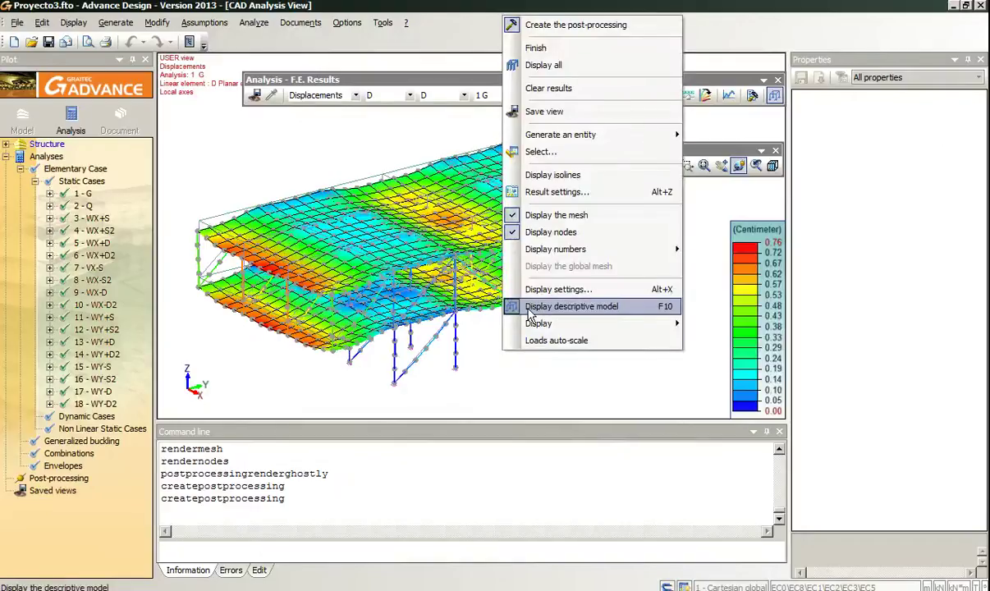
{"action": "left_click", "coordinate": [515, 308]}
{"action": "right_click", "coordinate": [491, 365]}
{"action": "left_click", "coordinate": [503, 232]}
{"action": "right_click", "coordinate": [499, 335]}
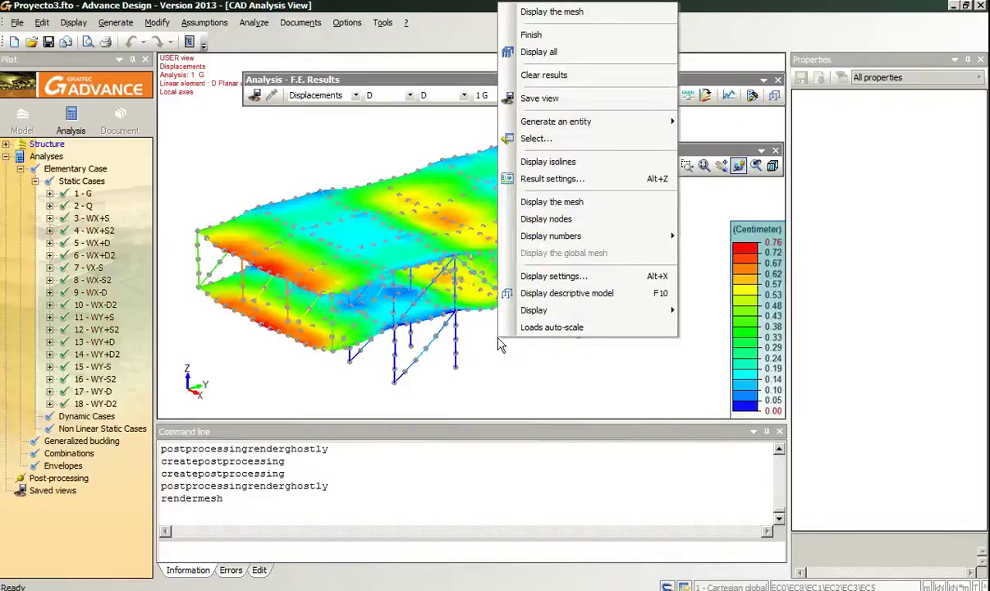
{"action": "left_click", "coordinate": [522, 162]}
{"action": "left_click_drag", "start_coordinate": [482, 222], "coordinate": [491, 242]}
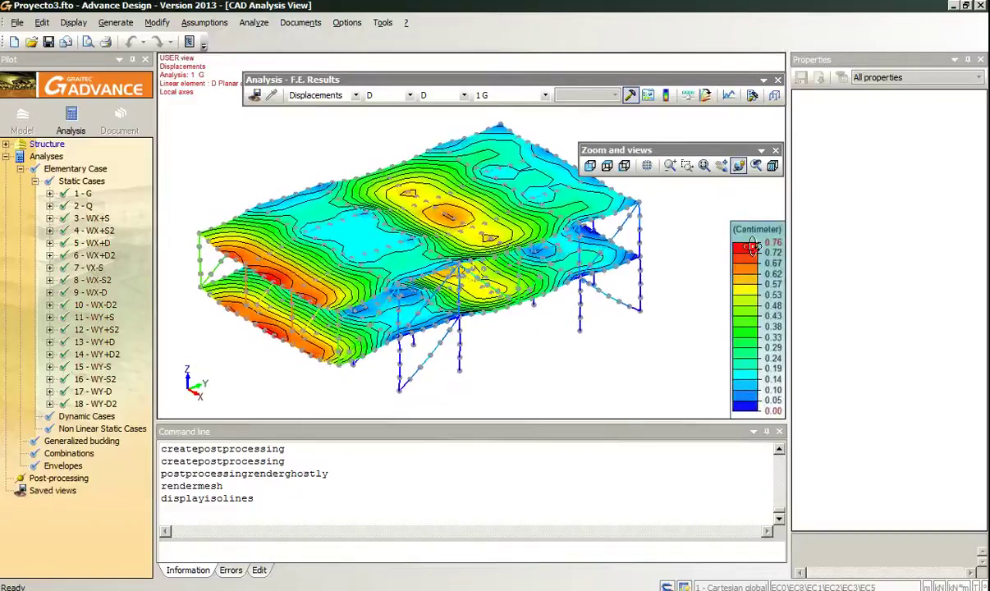
{"action": "left_click", "coordinate": [665, 97]}
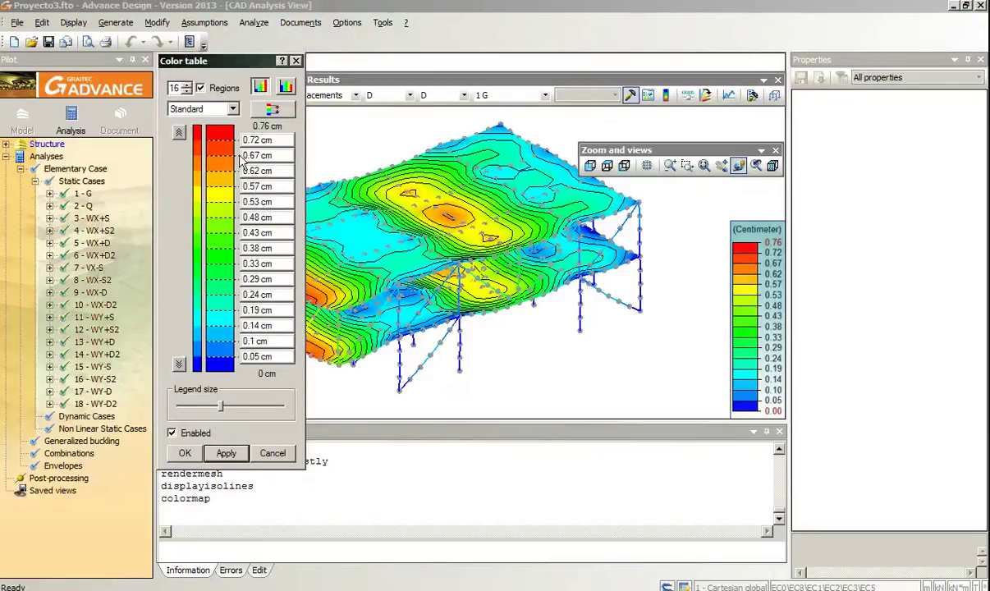
{"action": "left_click", "coordinate": [185, 453]}
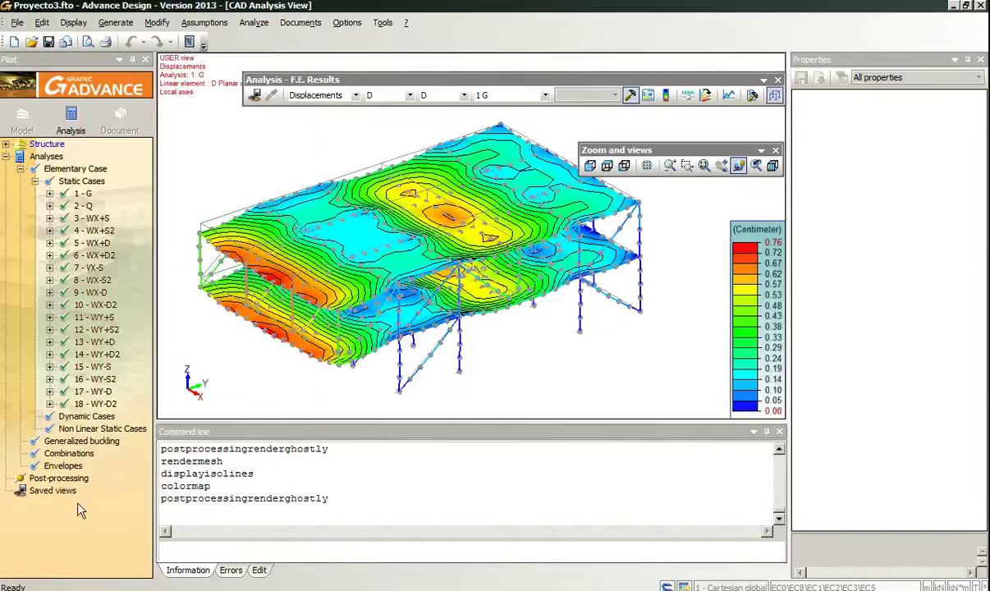
Show case 1 G axial force Fx on the members, ranging 270.14 to -636.36 kN
{"action": "left_click", "coordinate": [355, 96]}
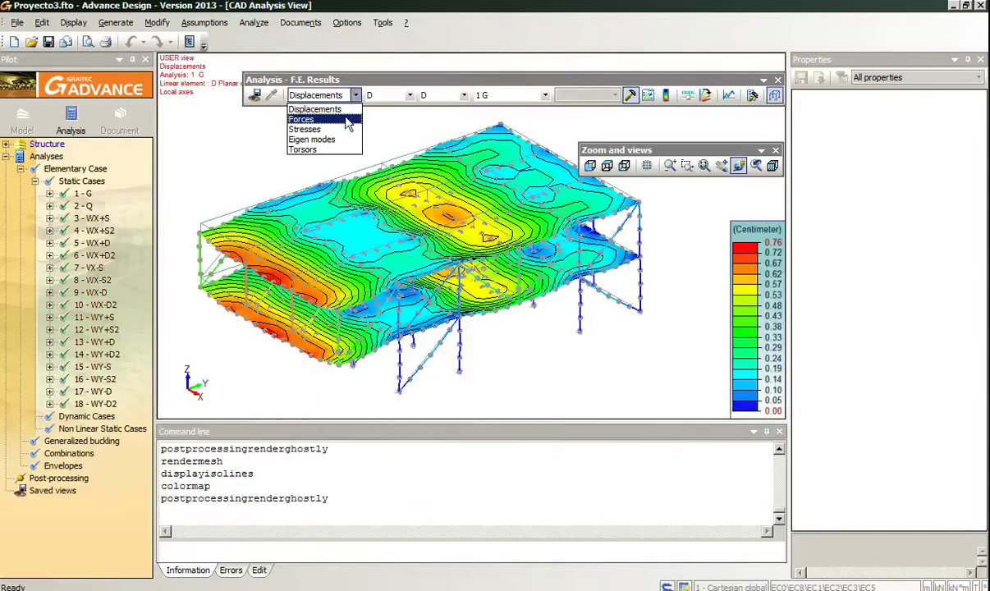
{"action": "left_click", "coordinate": [326, 117]}
{"action": "left_click", "coordinate": [408, 96]}
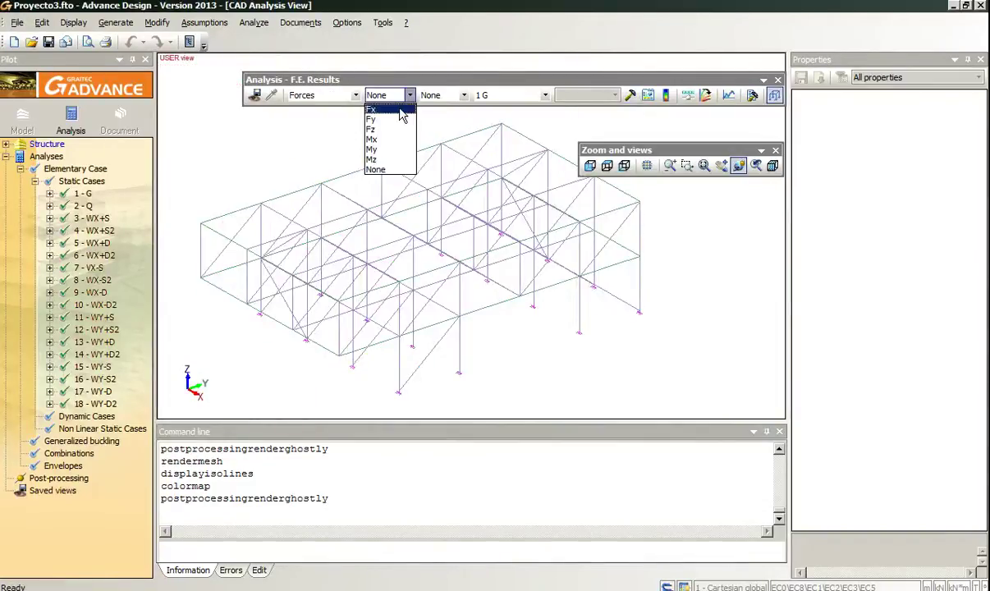
{"action": "left_click", "coordinate": [377, 108]}
{"action": "left_click", "coordinate": [631, 96]}
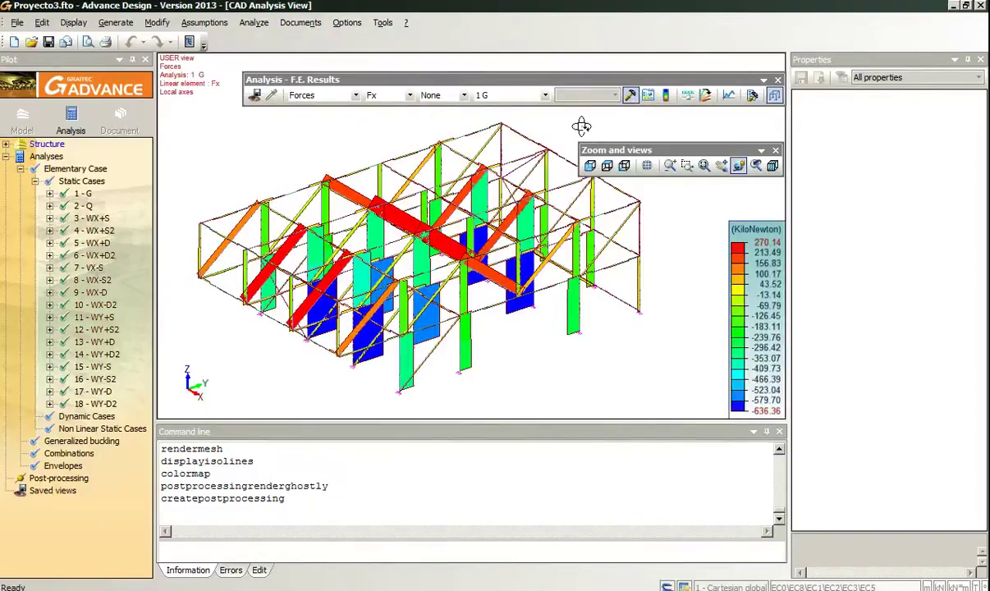
{"action": "middle_click_drag", "start_coordinate": [400, 172], "coordinate": [475, 199]}
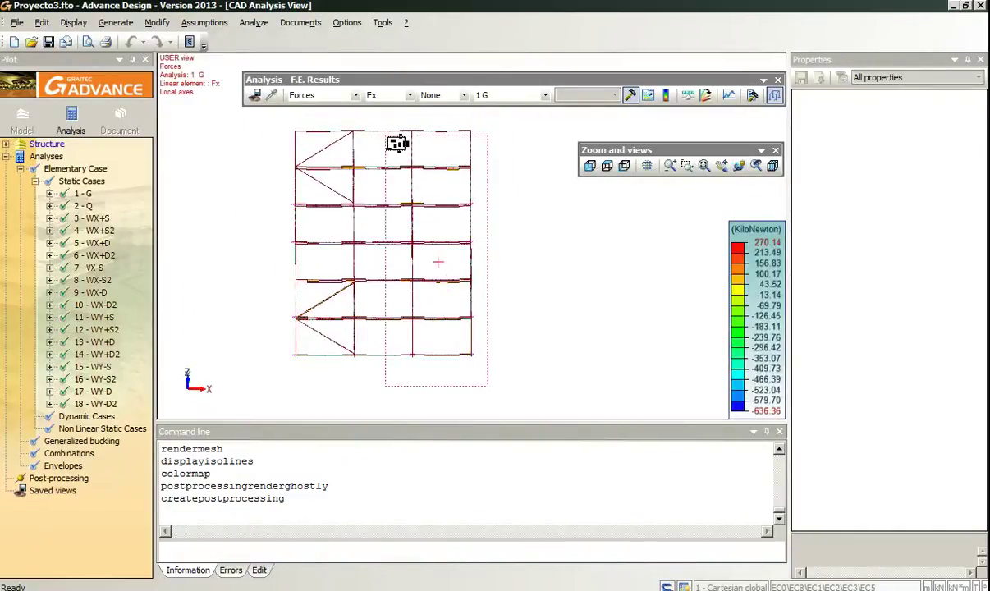
Hide the right-bay members, then a second window-selected group, leaving one truss frame
{"action": "left_click", "coordinate": [393, 124]}
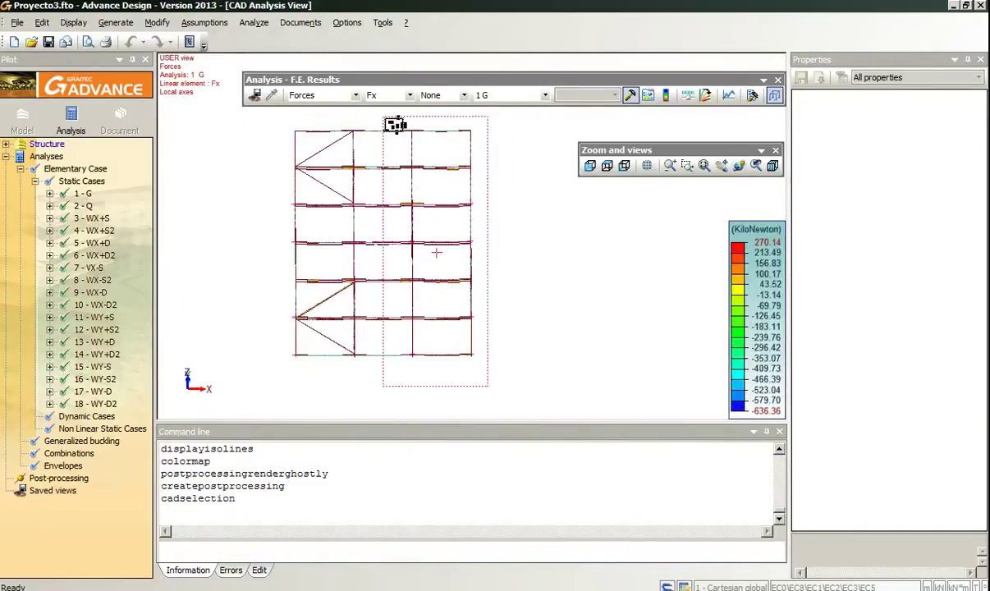
{"action": "right_click", "coordinate": [417, 211]}
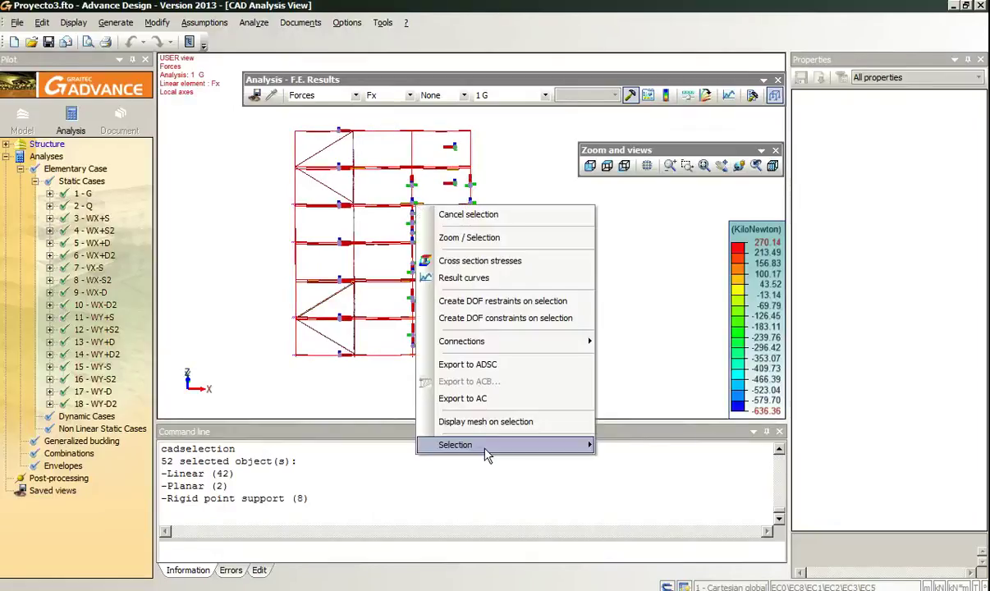
{"action": "mouse_move", "coordinate": [483, 452]}
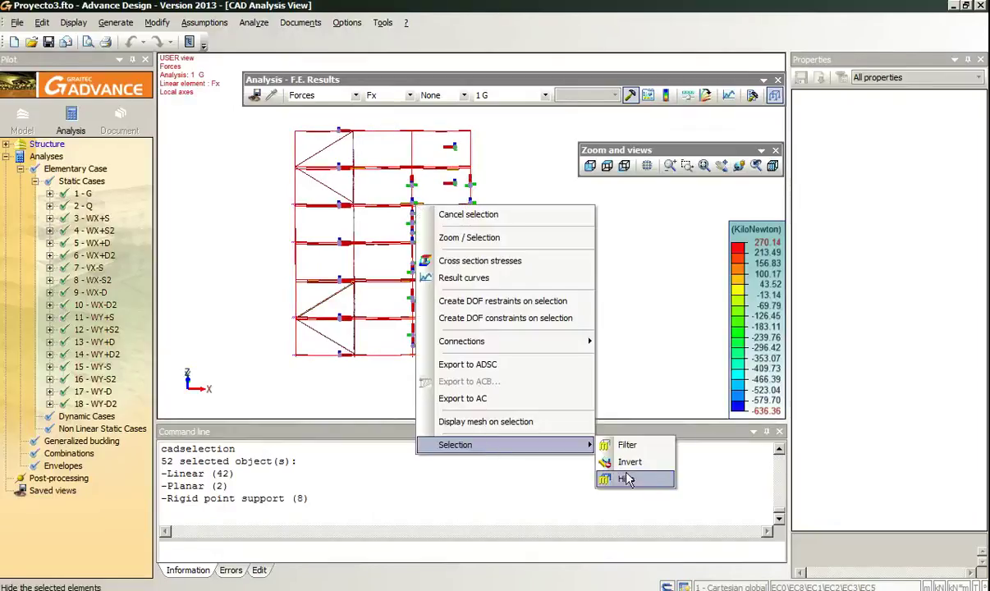
{"action": "left_click", "coordinate": [626, 480]}
{"action": "left_click_drag", "start_coordinate": [320, 383], "coordinate": [245, 118]}
{"action": "right_click", "coordinate": [298, 195]}
{"action": "mouse_move", "coordinate": [384, 430]}
{"action": "left_click", "coordinate": [501, 463]}
Orbit the remaining frame into 3D and redisplay the displacement results for 1 G
{"action": "left_click", "coordinate": [739, 165]}
{"action": "left_click_drag", "start_coordinate": [624, 214], "coordinate": [534, 240]}
{"action": "left_click", "coordinate": [356, 95]}
{"action": "left_click", "coordinate": [317, 108]}
{"action": "left_click", "coordinate": [630, 96]}
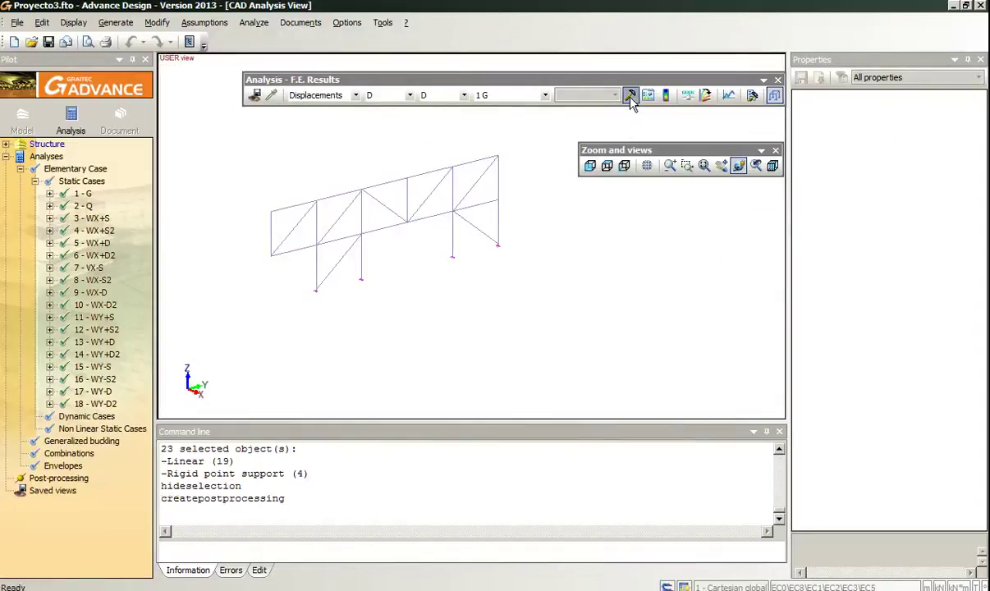
Frame the truss side view, select top-chord beam 4 and show its result curves
{"action": "left_click_drag", "start_coordinate": [512, 192], "coordinate": [459, 197]}
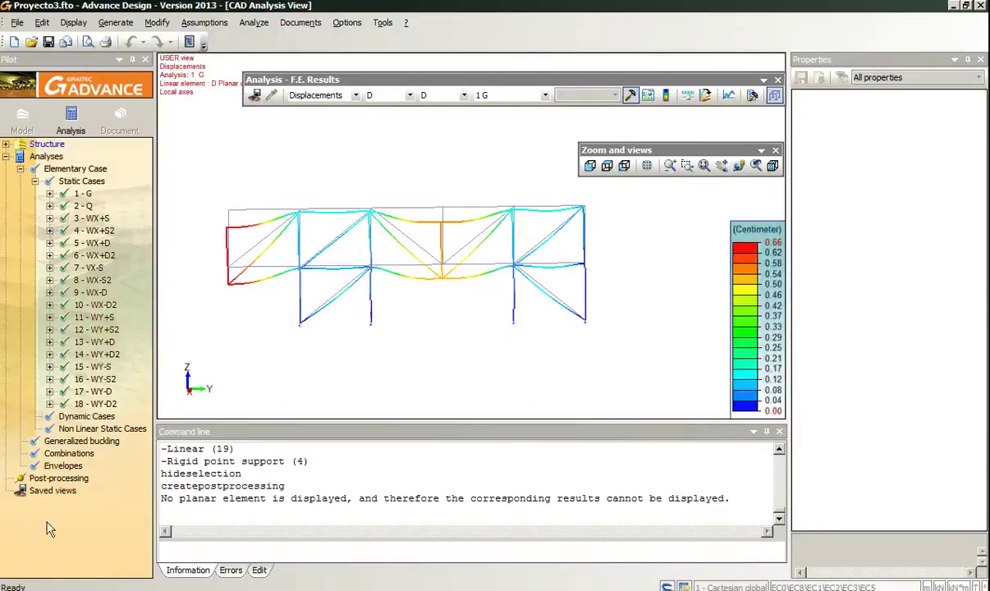
{"action": "left_click_drag", "start_coordinate": [250, 335], "coordinate": [282, 350]}
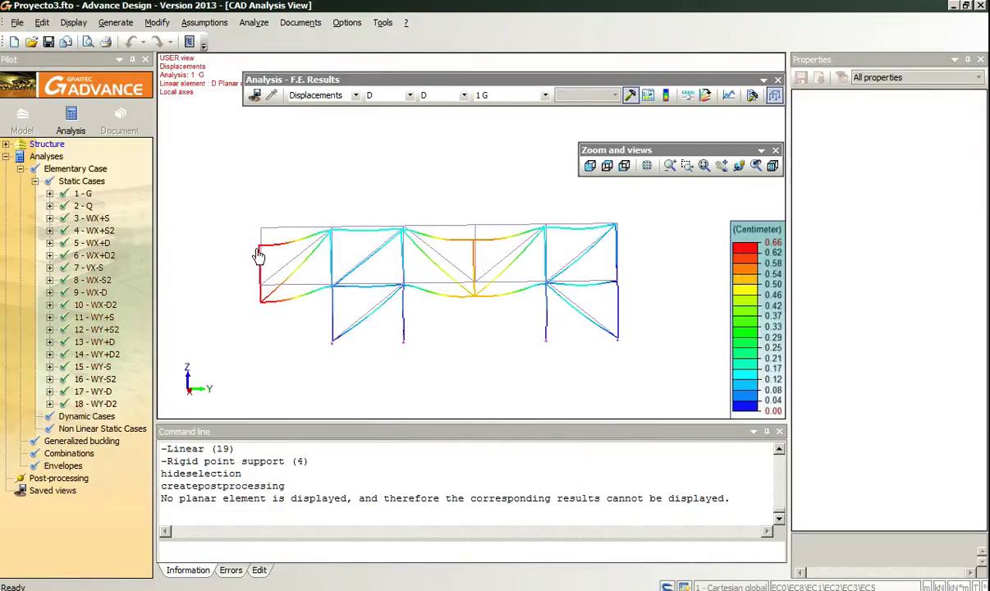
{"action": "scroll", "coordinate": [259, 256], "scroll_direction": "up", "scroll_amount": 2}
{"action": "mouse_move", "coordinate": [530, 261]}
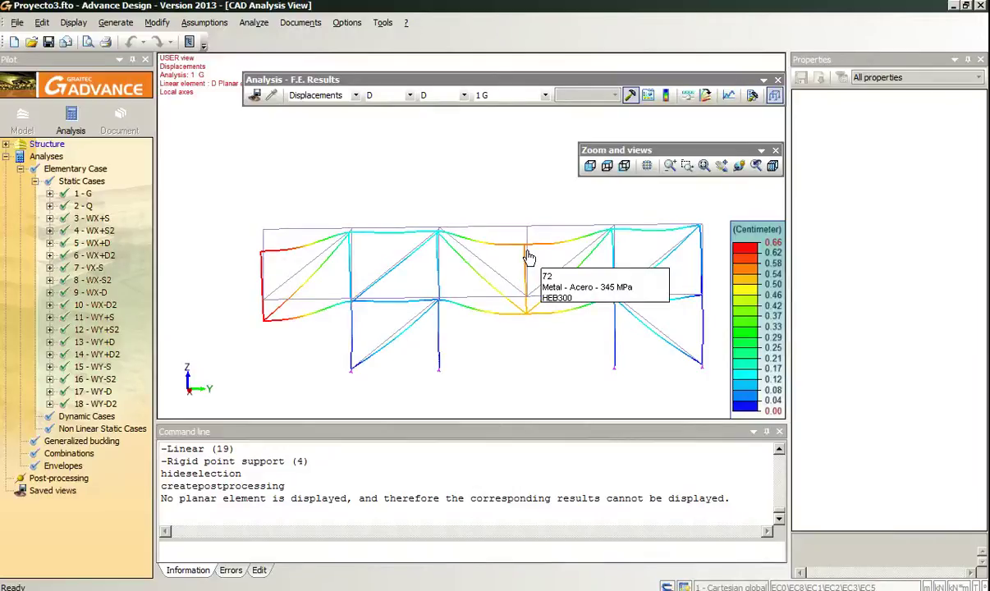
{"action": "scroll", "coordinate": [527, 255], "scroll_direction": "up", "scroll_amount": 2}
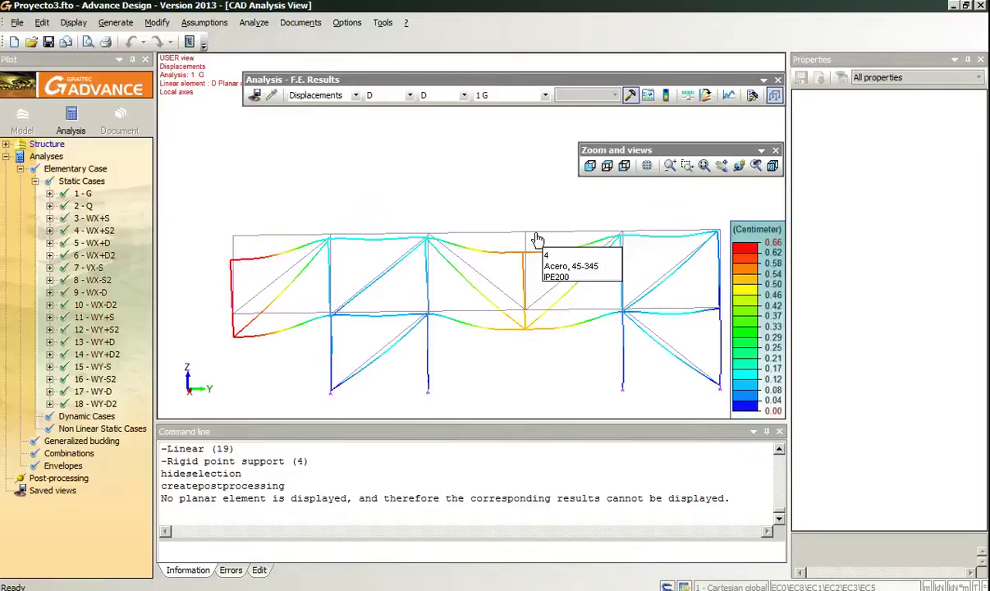
{"action": "left_click", "coordinate": [536, 239]}
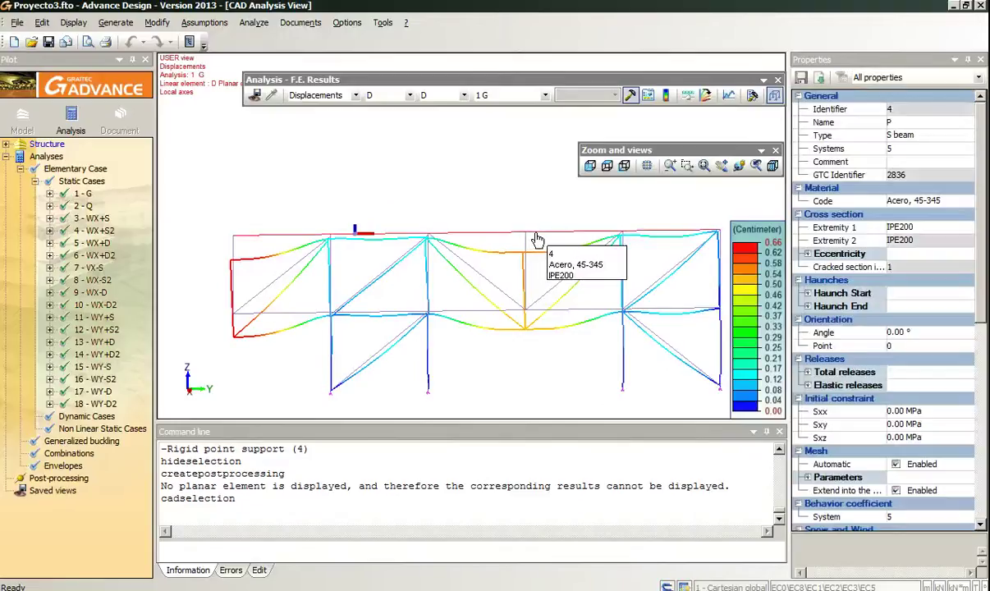
{"action": "left_click", "coordinate": [728, 98]}
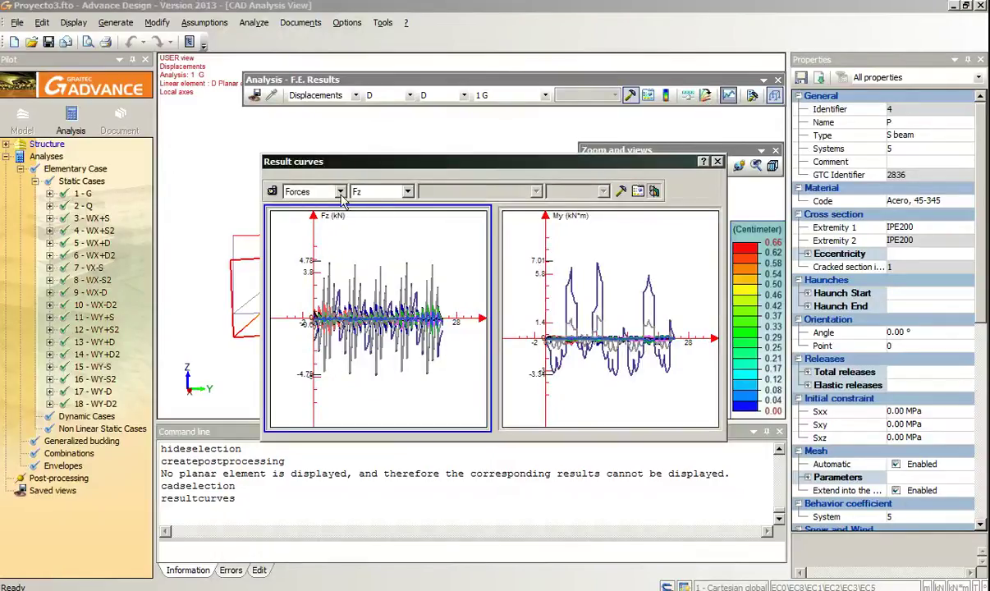
Switch beam 4's result curves from forces to displacements
{"action": "left_click", "coordinate": [330, 192]}
{"action": "left_click", "coordinate": [328, 205]}
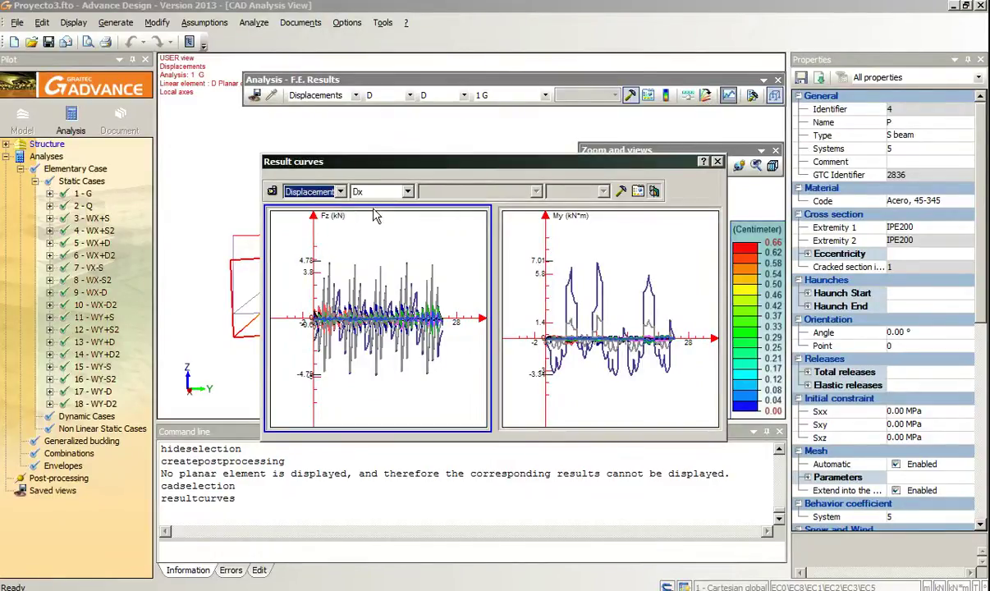
{"action": "left_click", "coordinate": [621, 191]}
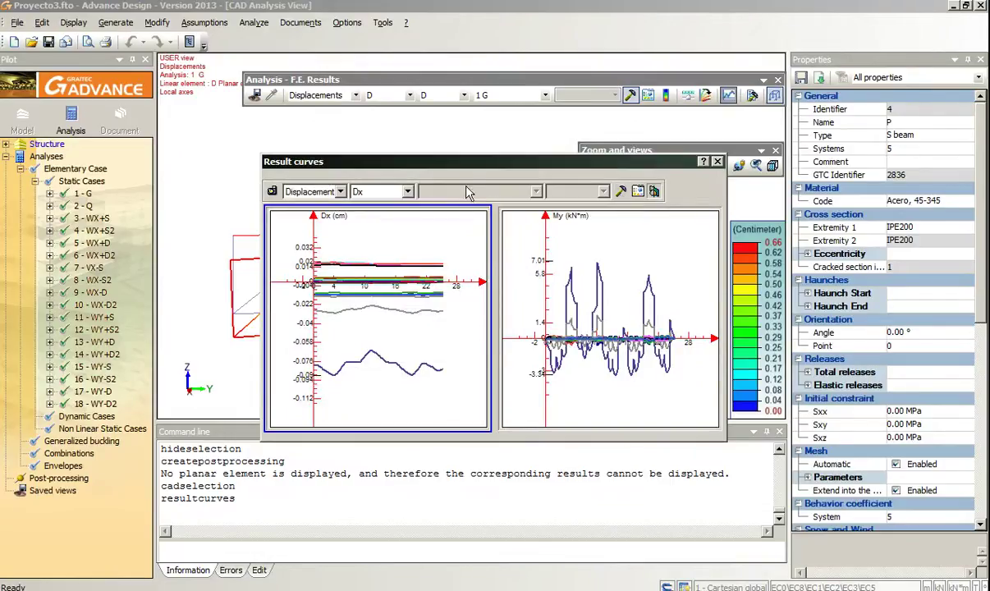
{"action": "left_click_drag", "start_coordinate": [441, 162], "coordinate": [626, 46]}
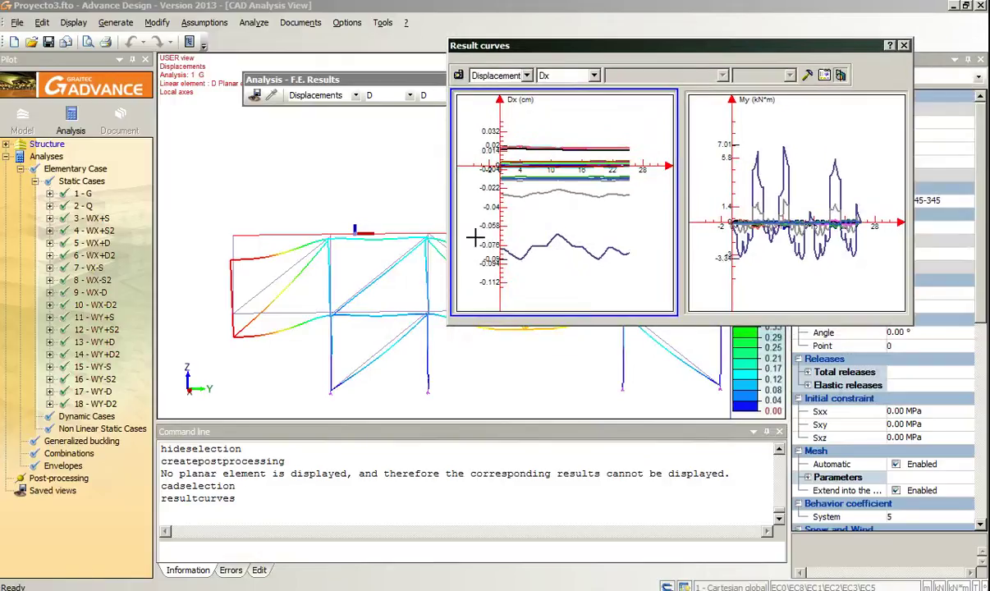
Plot the Dz vertical displacement curve, reaching about -0.66 cm
{"action": "left_click", "coordinate": [571, 78]}
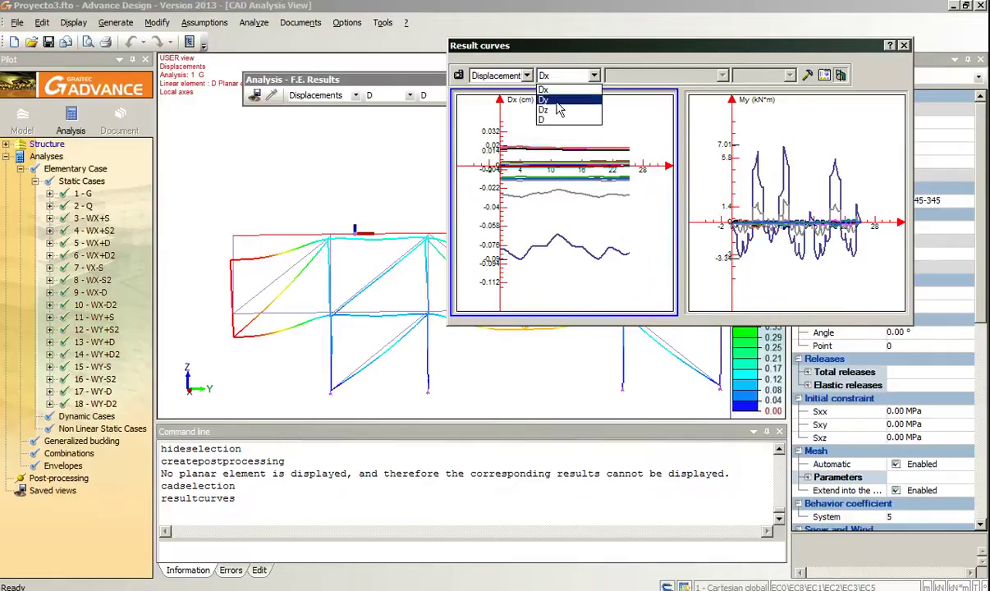
{"action": "left_click", "coordinate": [557, 100]}
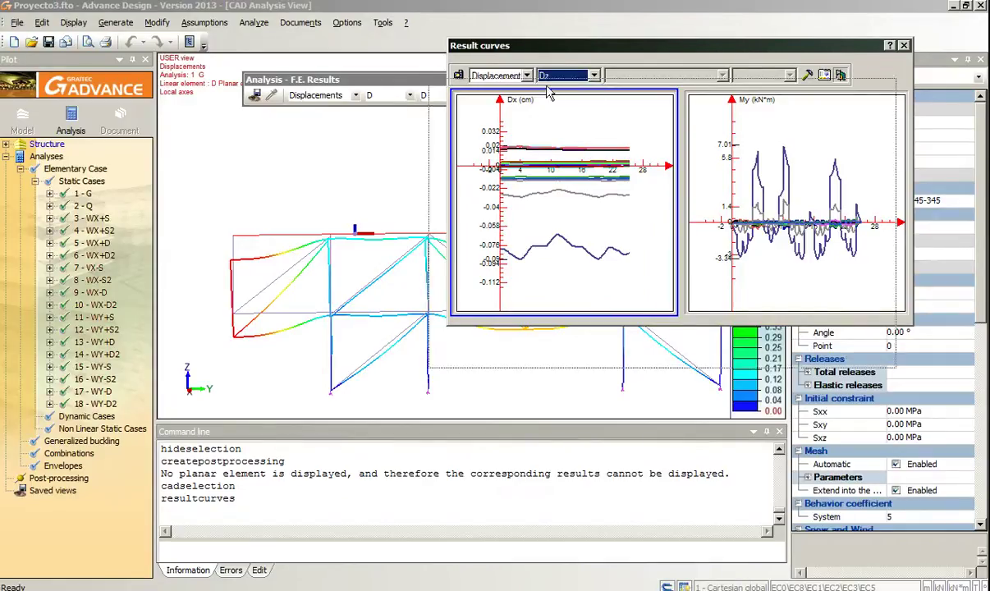
{"action": "left_click", "coordinate": [795, 152]}
{"action": "left_click_drag", "start_coordinate": [622, 323], "coordinate": [675, 325]}
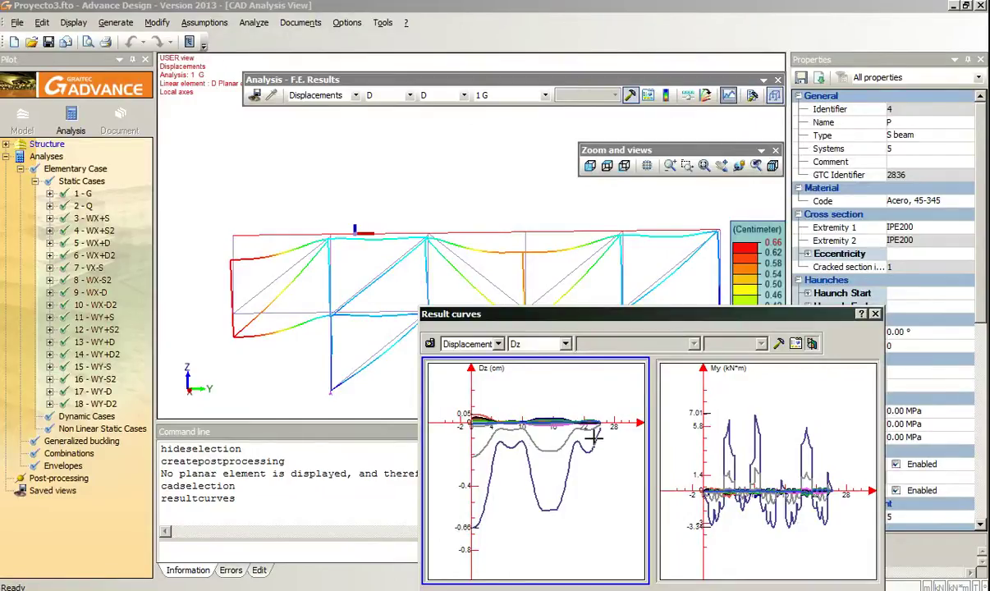
Enlarge the Dz graph, keep labelled min/max envelopes, and read -0.55 cm at 13.73 m
{"action": "double_click", "coordinate": [514, 465]}
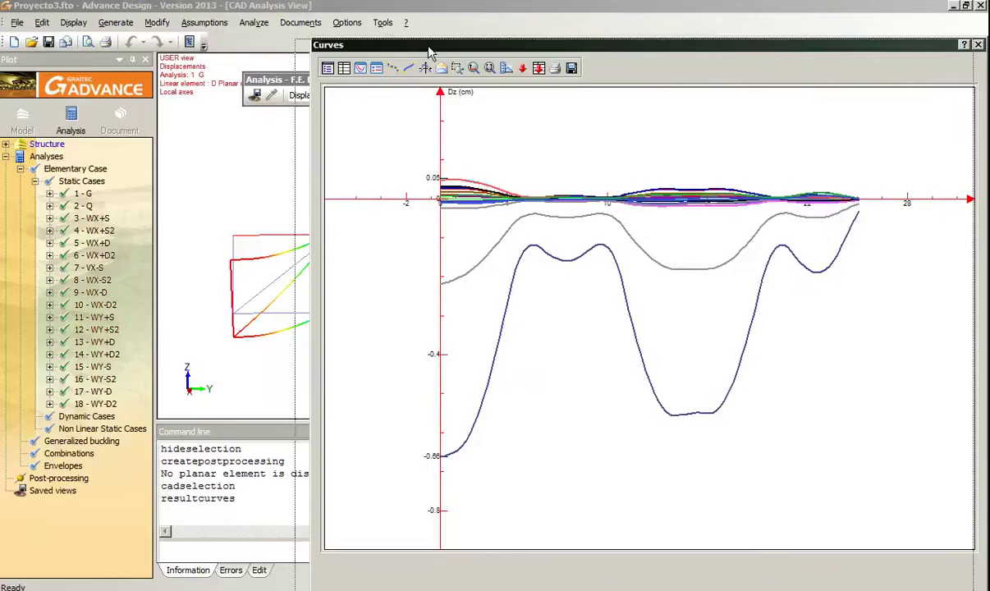
{"action": "left_click_drag", "start_coordinate": [427, 52], "coordinate": [413, 55]}
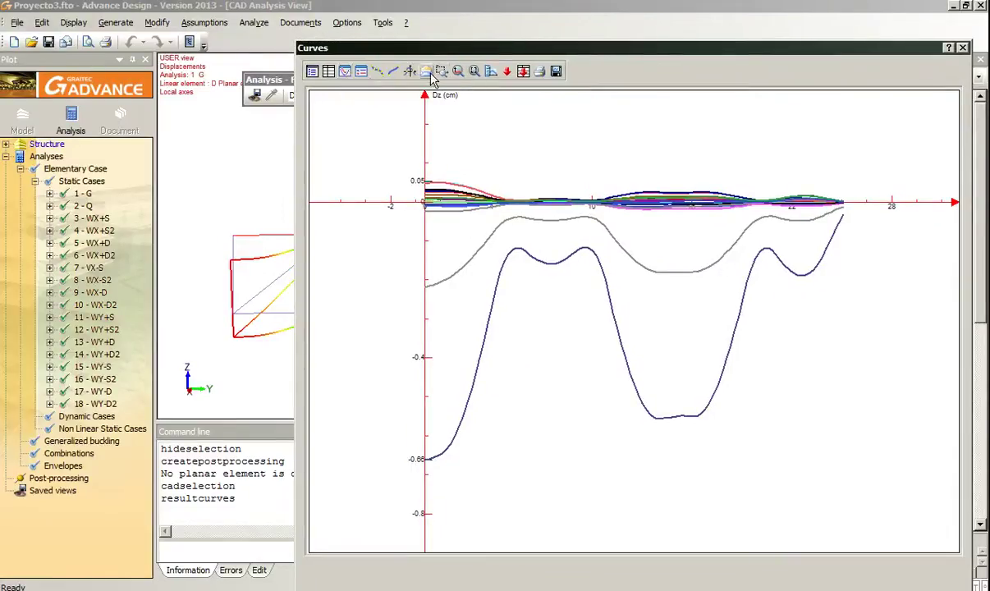
{"action": "left_click", "coordinate": [429, 73]}
{"action": "left_click_drag", "start_coordinate": [493, 54], "coordinate": [492, 35]}
{"action": "left_click", "coordinate": [378, 53]}
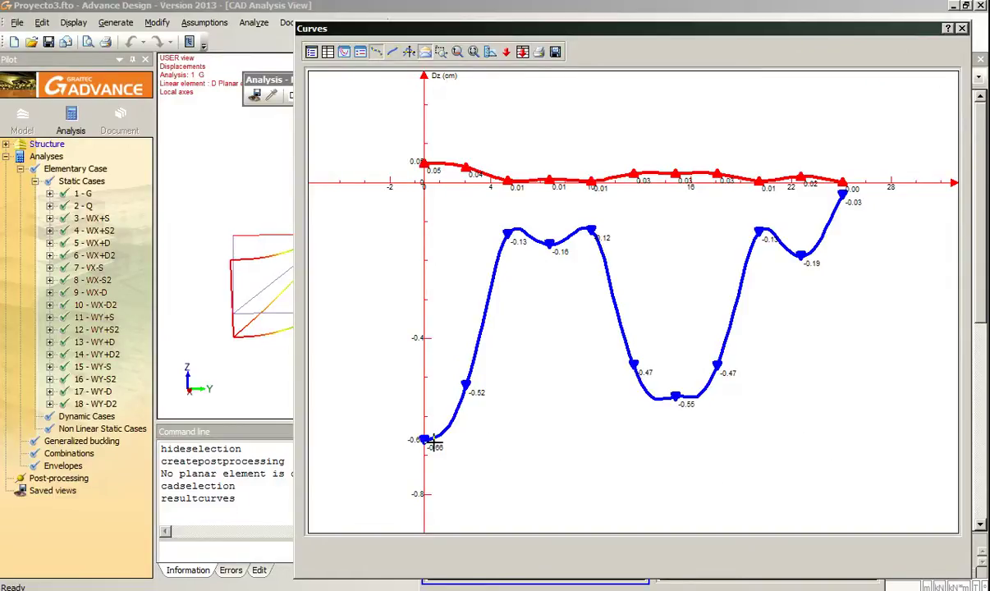
{"action": "left_click", "coordinate": [490, 54]}
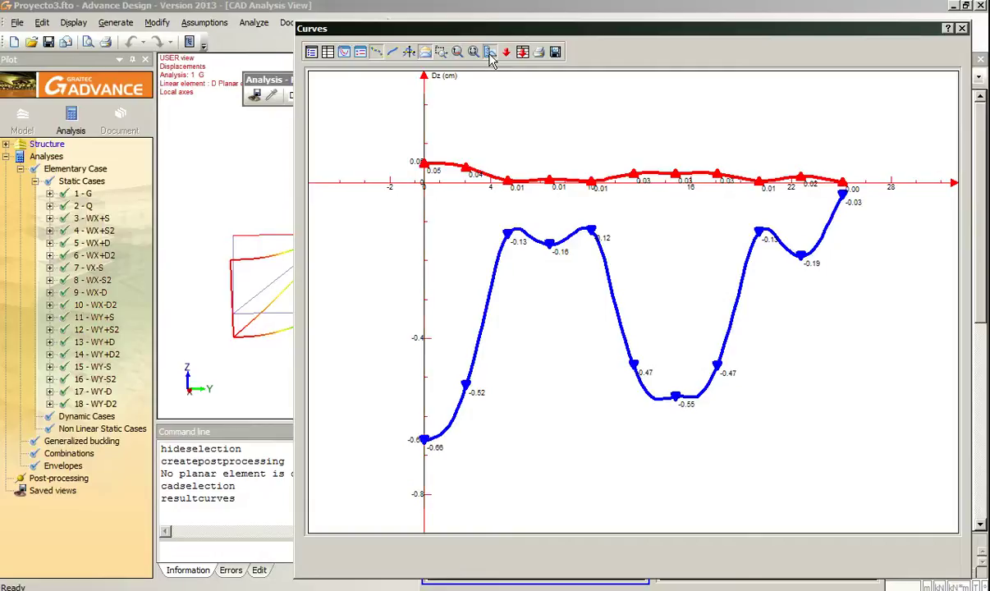
{"action": "left_click", "coordinate": [652, 400]}
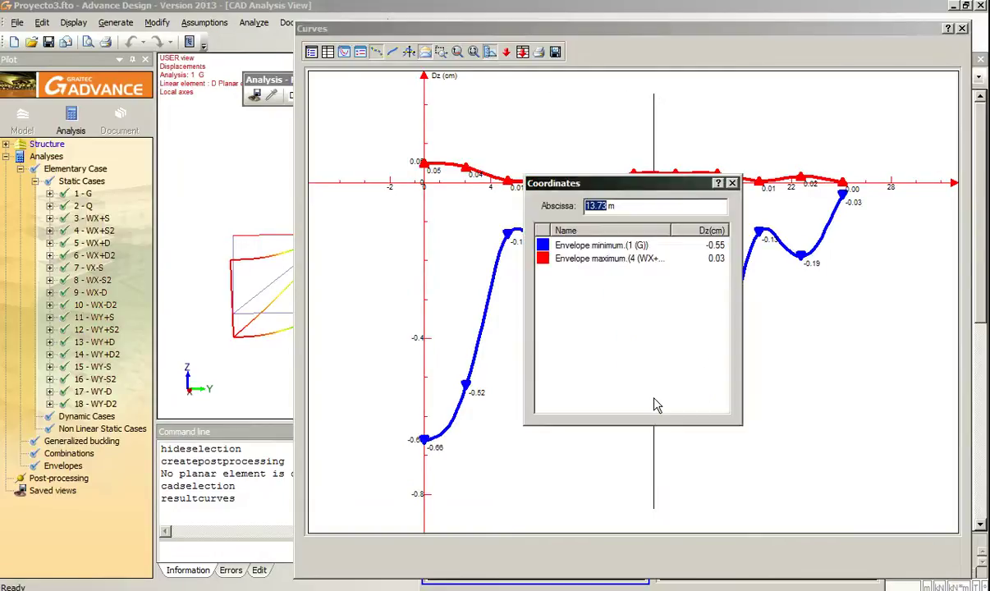
{"action": "left_click", "coordinate": [732, 183]}
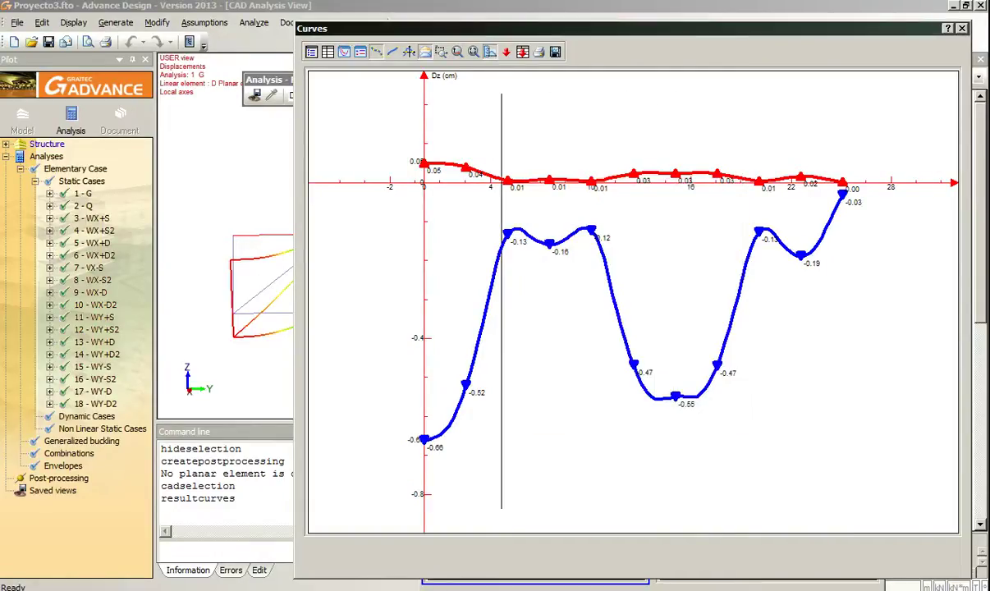
Close the curves window and draw the Fx axial force diagram on the frame
{"action": "left_click", "coordinate": [962, 29]}
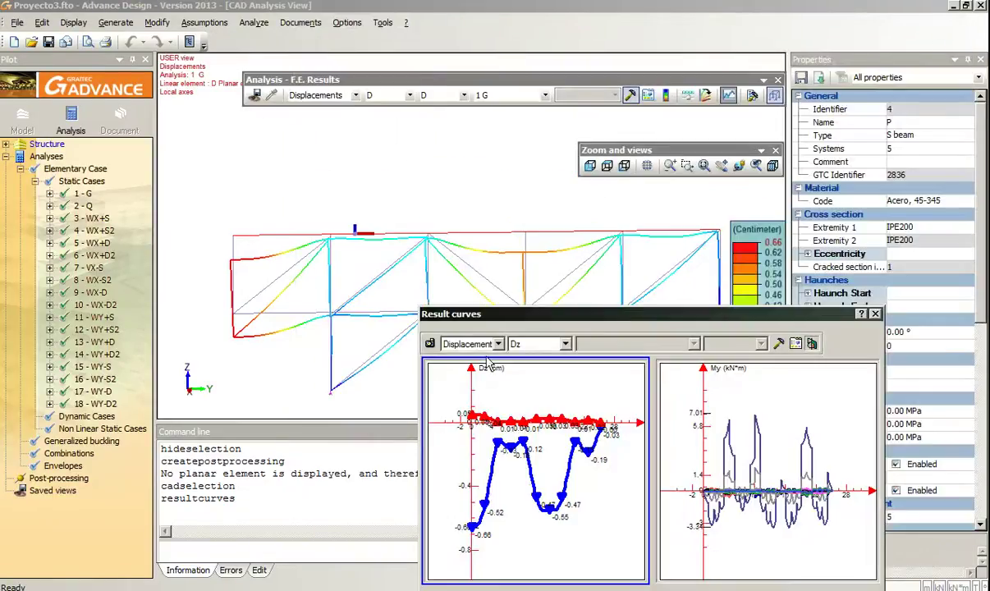
{"action": "left_click_drag", "start_coordinate": [519, 314], "coordinate": [414, 182]}
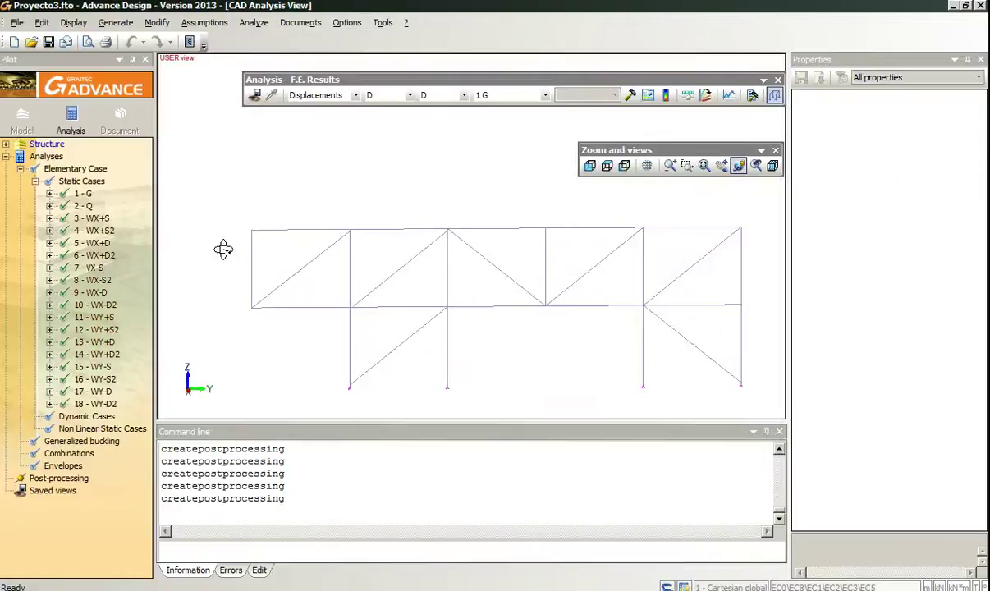
{"action": "left_click", "coordinate": [325, 96]}
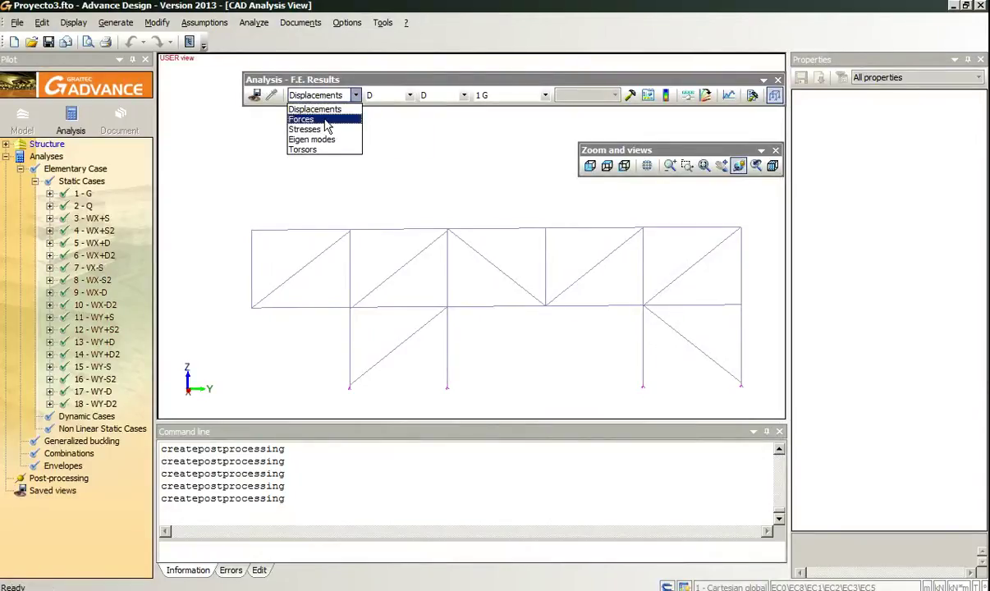
{"action": "left_click", "coordinate": [304, 119]}
{"action": "left_click", "coordinate": [392, 99]}
{"action": "left_click", "coordinate": [395, 99]}
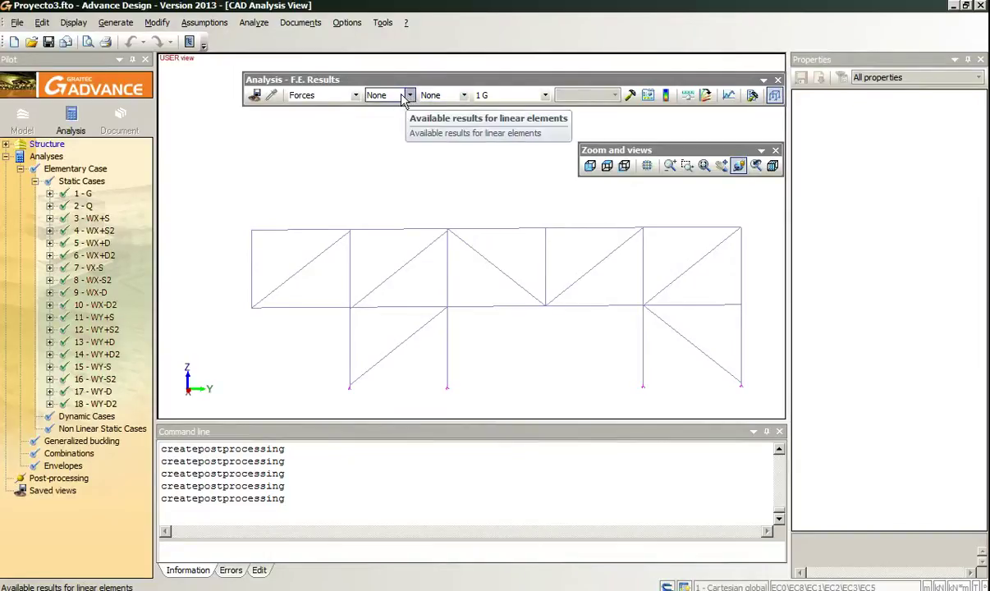
{"action": "left_click", "coordinate": [407, 96]}
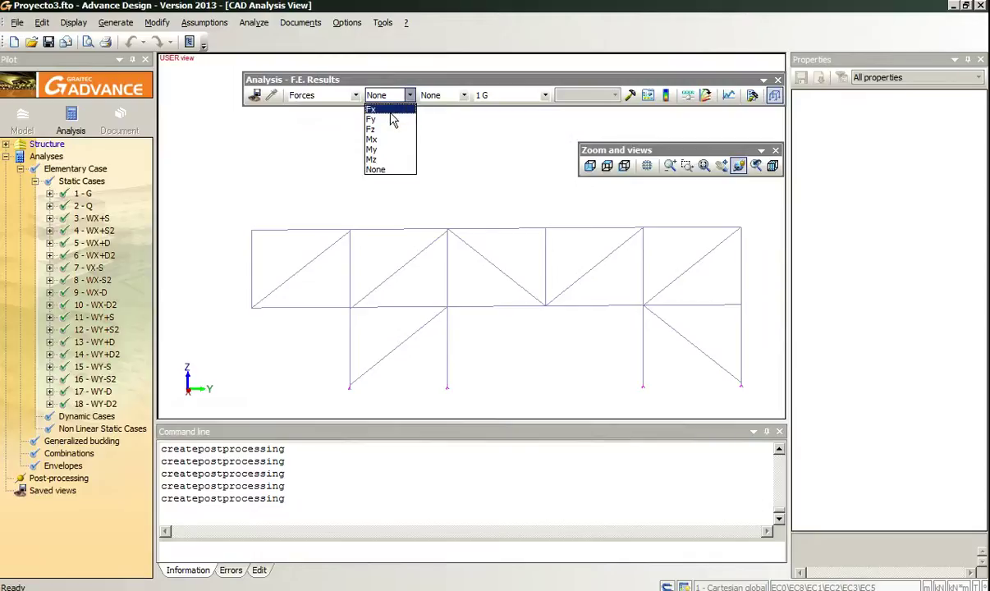
{"action": "left_click", "coordinate": [387, 110]}
{"action": "left_click", "coordinate": [632, 96]}
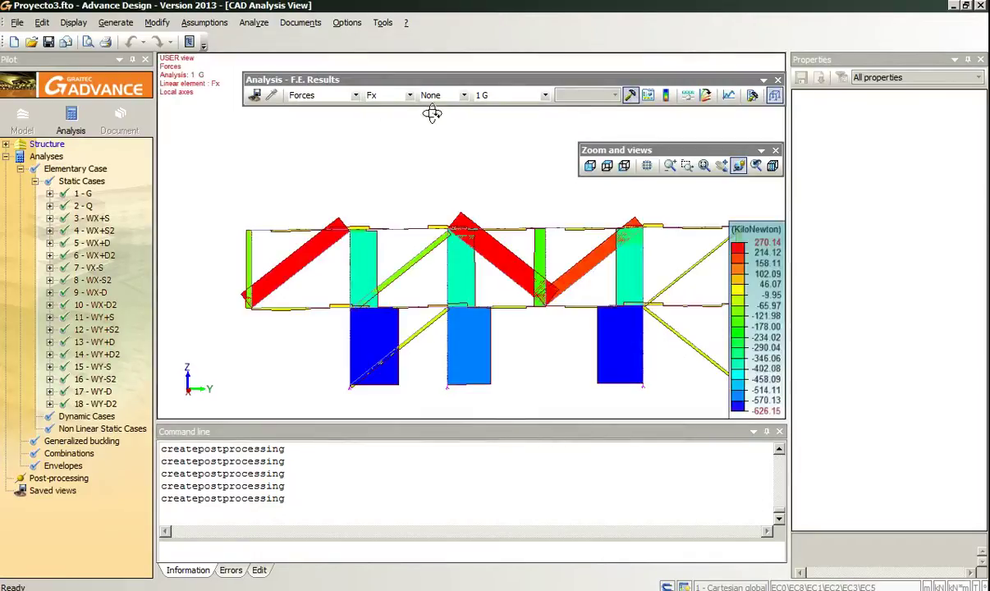
Draw the My bending moment diagram, then set the result type to Stresses
{"action": "left_click", "coordinate": [393, 97]}
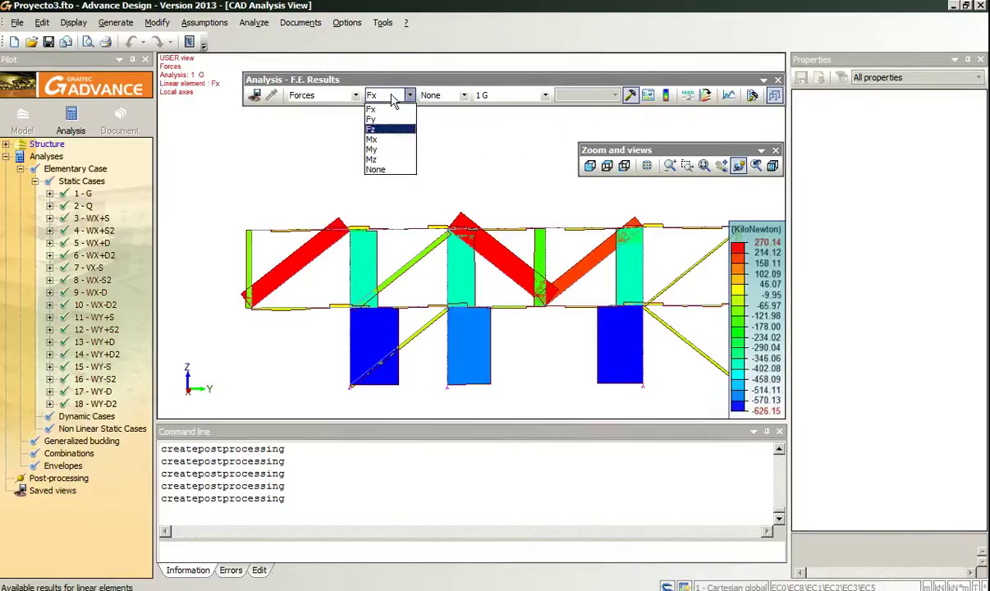
{"action": "left_click", "coordinate": [387, 149]}
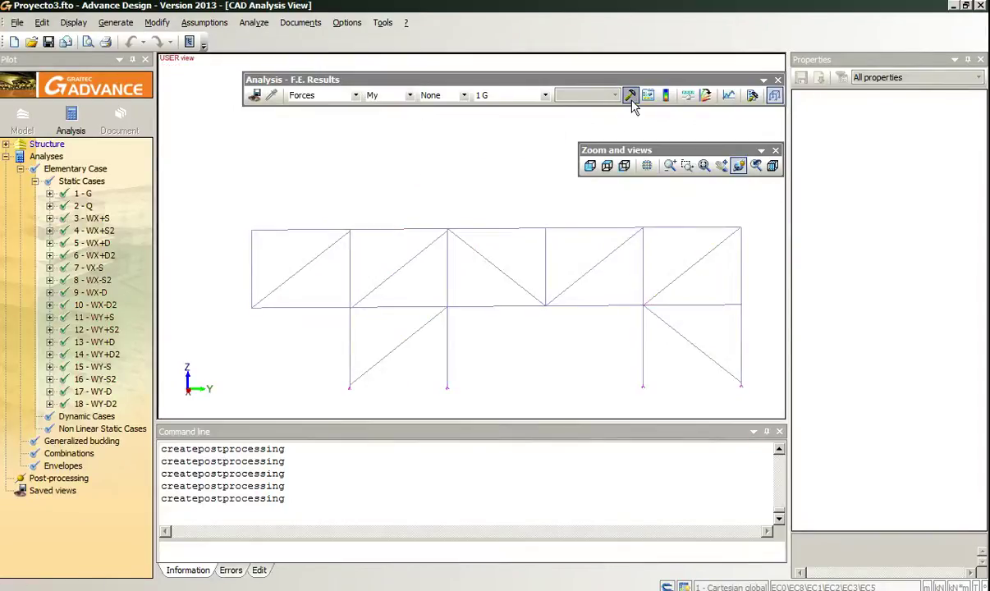
{"action": "left_click", "coordinate": [631, 96]}
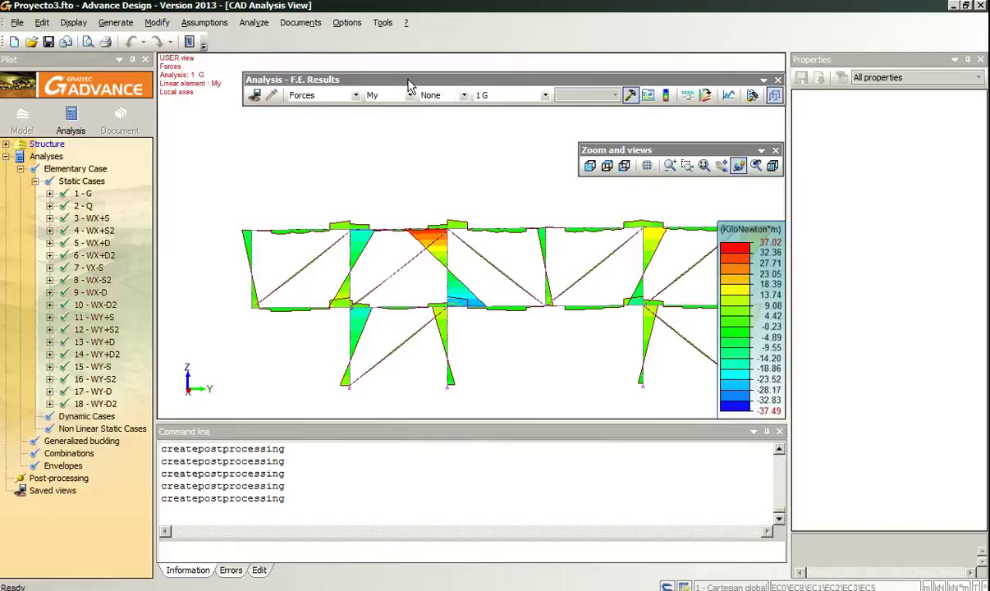
{"action": "left_click", "coordinate": [355, 96]}
{"action": "left_click", "coordinate": [340, 129]}
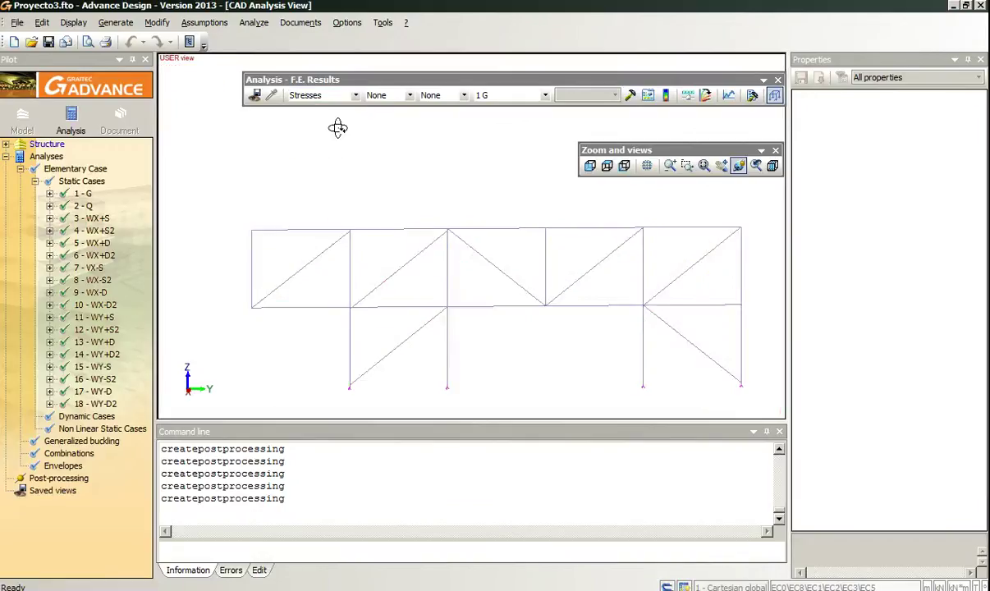
Display all elements, orbit to an oblique 3D view and draw the sv_top panel stress map
{"action": "right_click", "coordinate": [288, 176]}
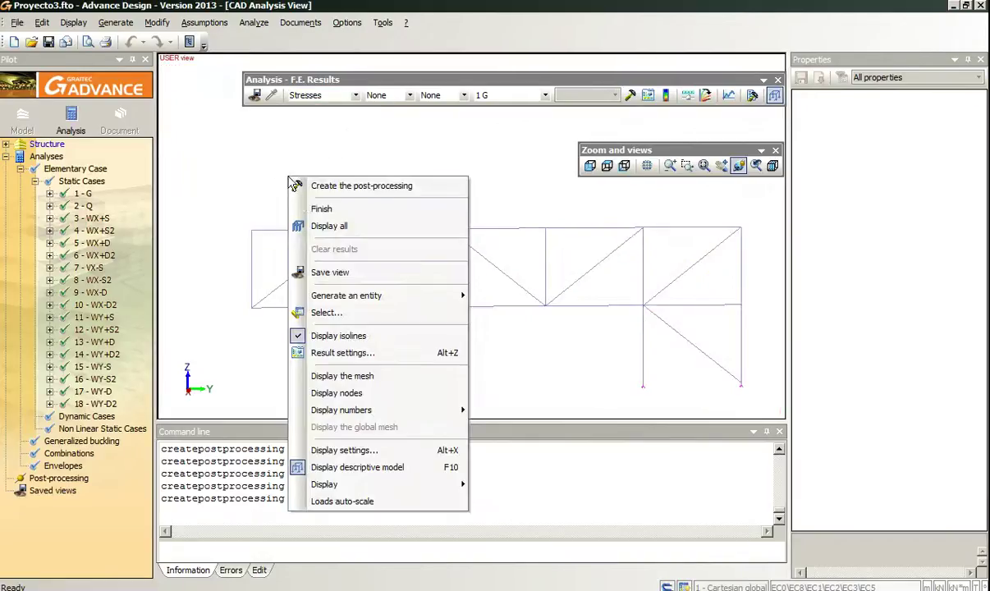
{"action": "left_click", "coordinate": [323, 227]}
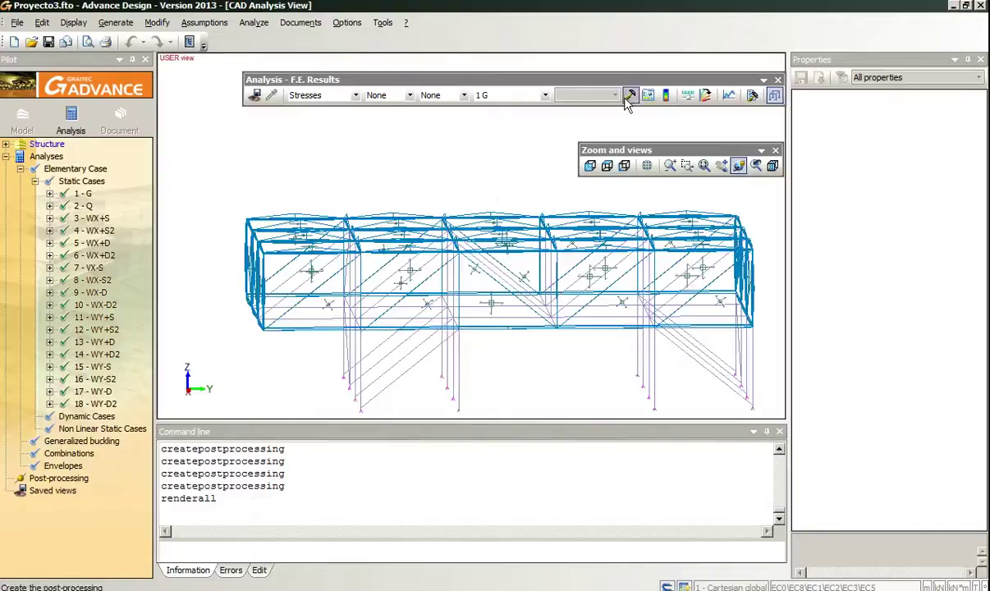
{"action": "left_click_drag", "start_coordinate": [420, 205], "coordinate": [453, 223]}
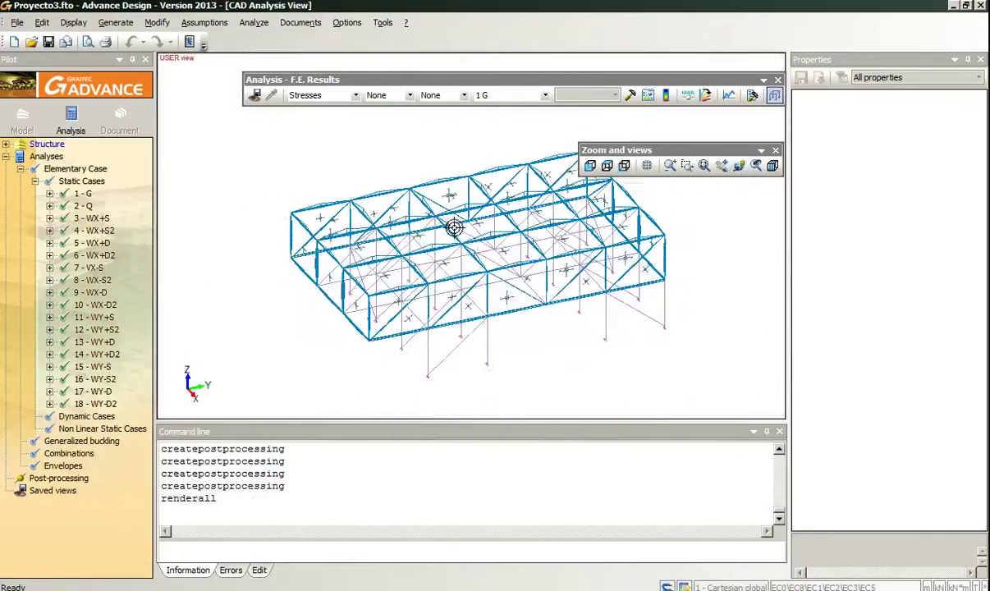
{"action": "right_click", "coordinate": [325, 181]}
{"action": "left_click", "coordinate": [347, 162]}
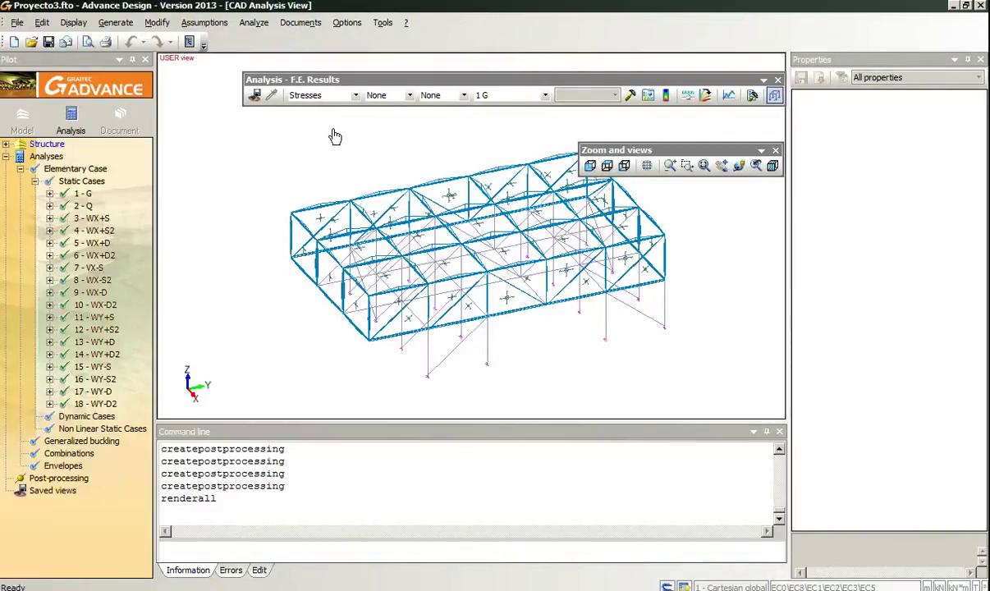
{"action": "left_click", "coordinate": [433, 96]}
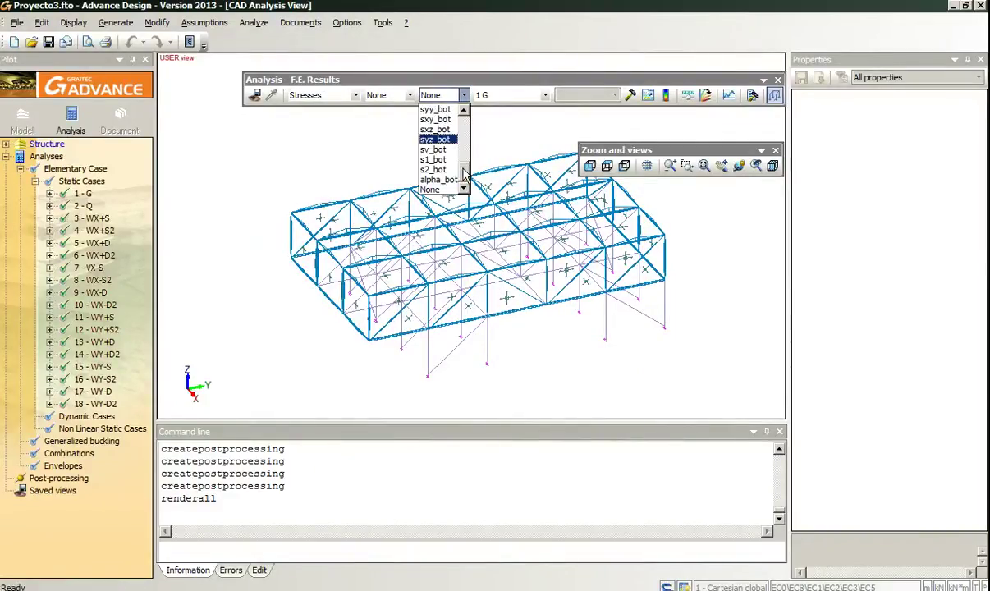
{"action": "left_click_drag", "start_coordinate": [464, 174], "coordinate": [469, 127]}
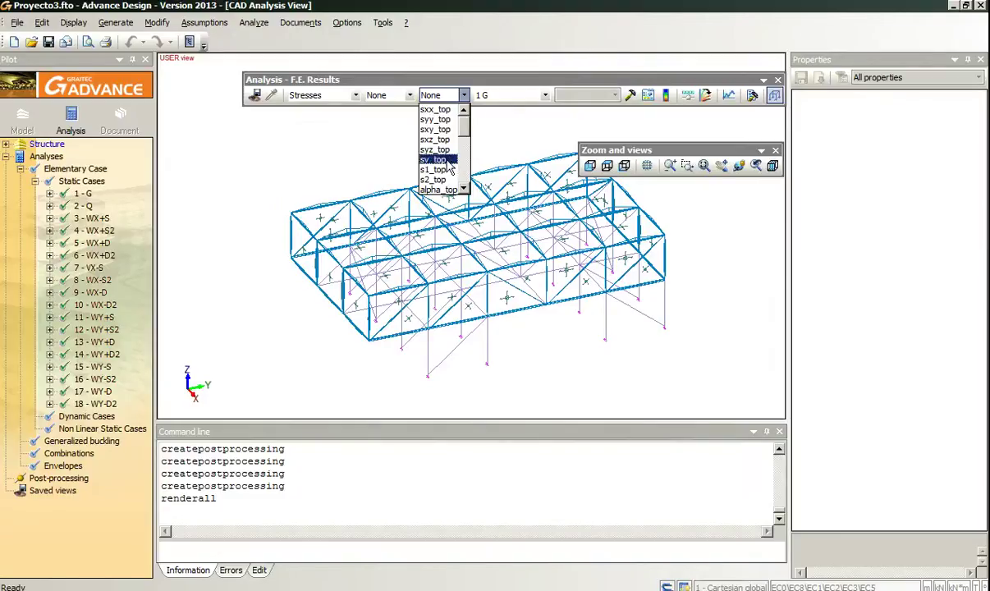
{"action": "left_click", "coordinate": [449, 161]}
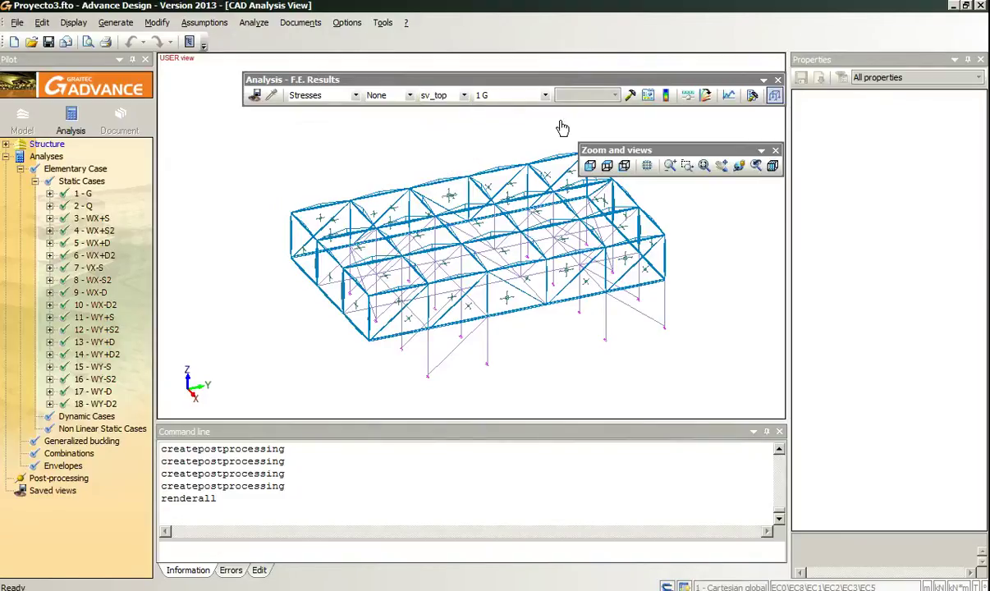
{"action": "left_click", "coordinate": [631, 96]}
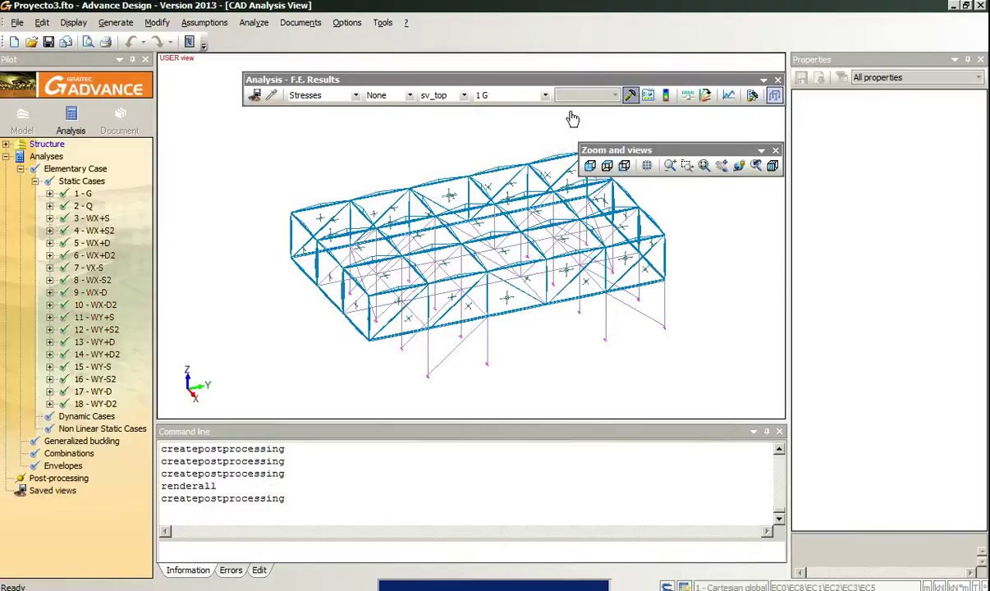
Choose sv_mid, then sv_bot, as the planar stress component for case 1 G
{"action": "scroll", "coordinate": [489, 205], "scroll_direction": "up", "scroll_amount": 3}
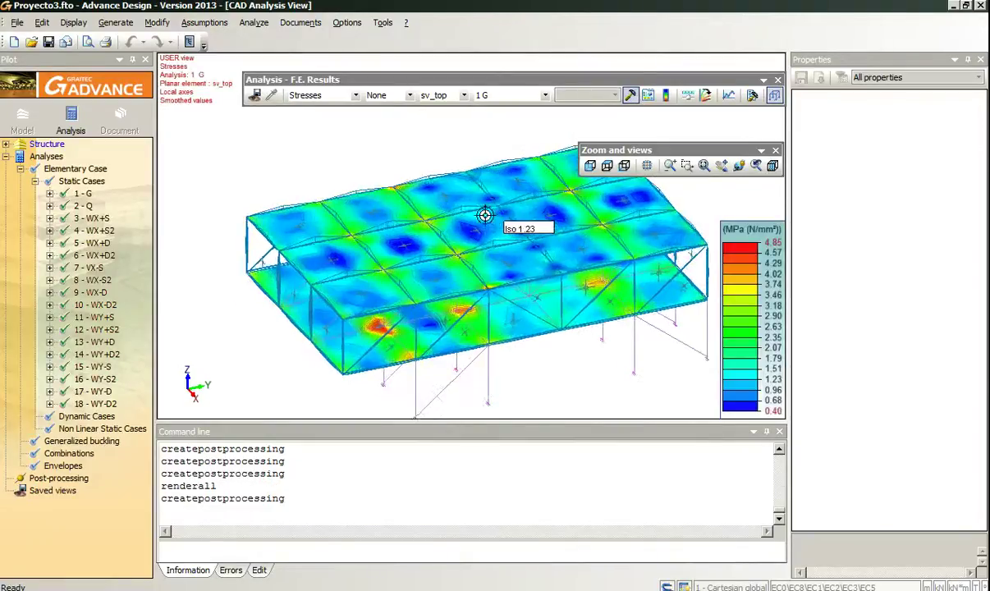
{"action": "left_click", "coordinate": [445, 96]}
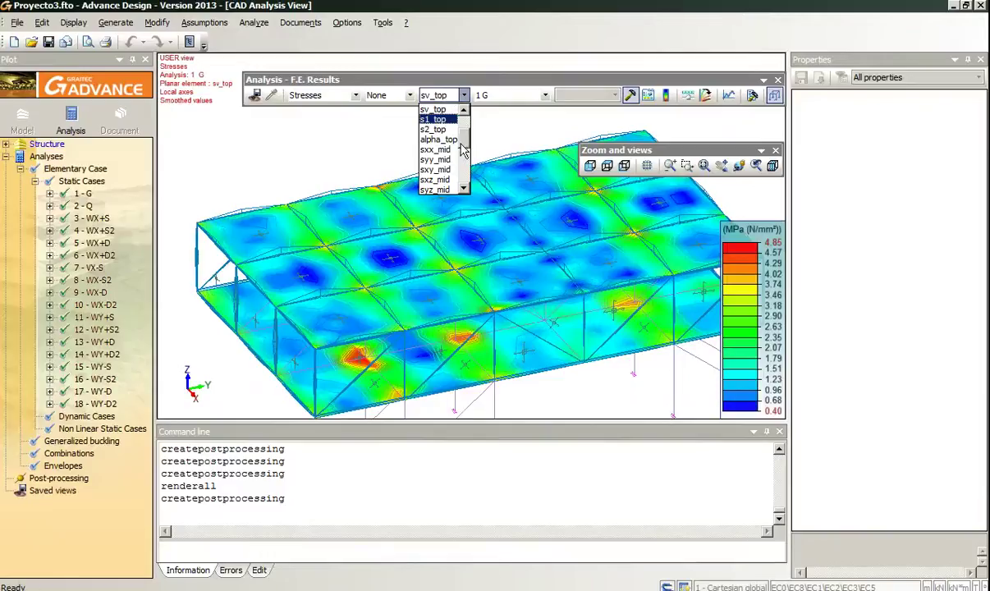
{"action": "scroll", "coordinate": [455, 152], "scroll_direction": "down", "scroll_amount": 2}
{"action": "left_click", "coordinate": [438, 162]}
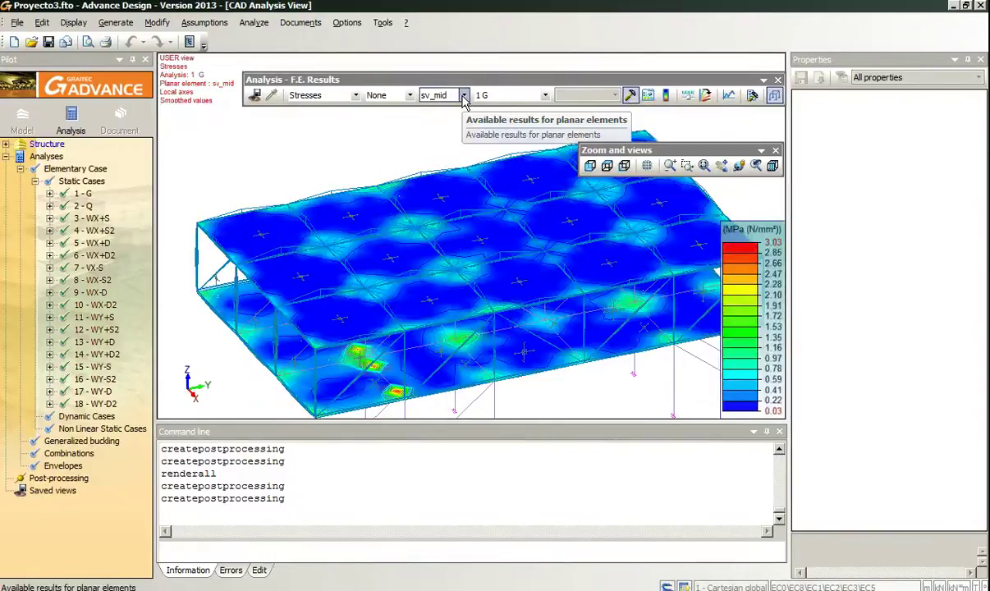
{"action": "left_click", "coordinate": [464, 97]}
{"action": "scroll", "coordinate": [463, 176], "scroll_direction": "down", "scroll_amount": 4}
{"action": "mouse_move", "coordinate": [462, 177]}
{"action": "left_mouse_down"}
{"action": "mouse_move", "coordinate": [462, 156]}
{"action": "mouse_move", "coordinate": [463, 167]}
{"action": "left_mouse_up"}
{"action": "left_click", "coordinate": [440, 181]}
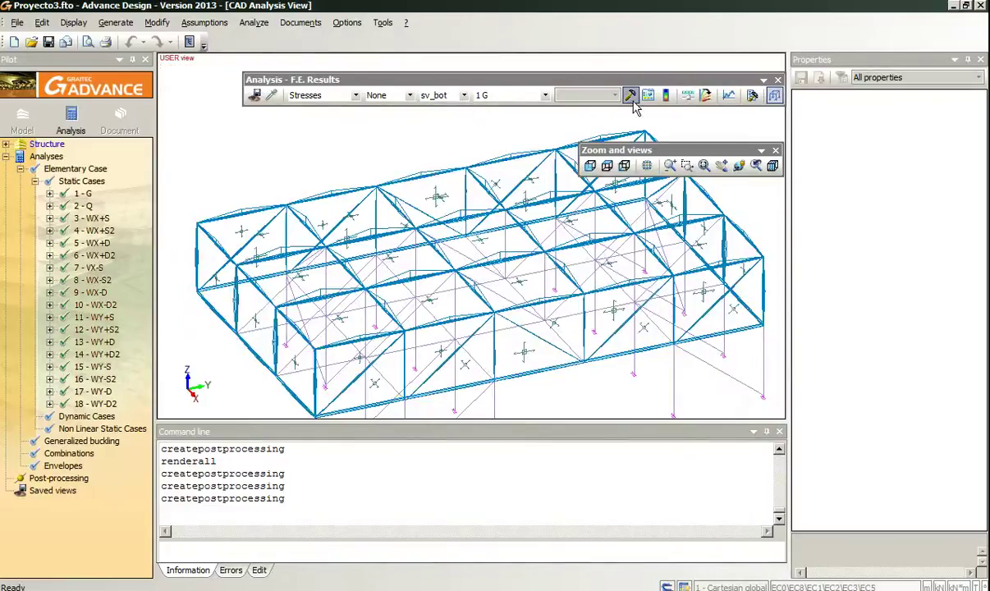
Generate the sv_bot and member Sv stress colour maps, then select beam 24
{"action": "left_click", "coordinate": [631, 97]}
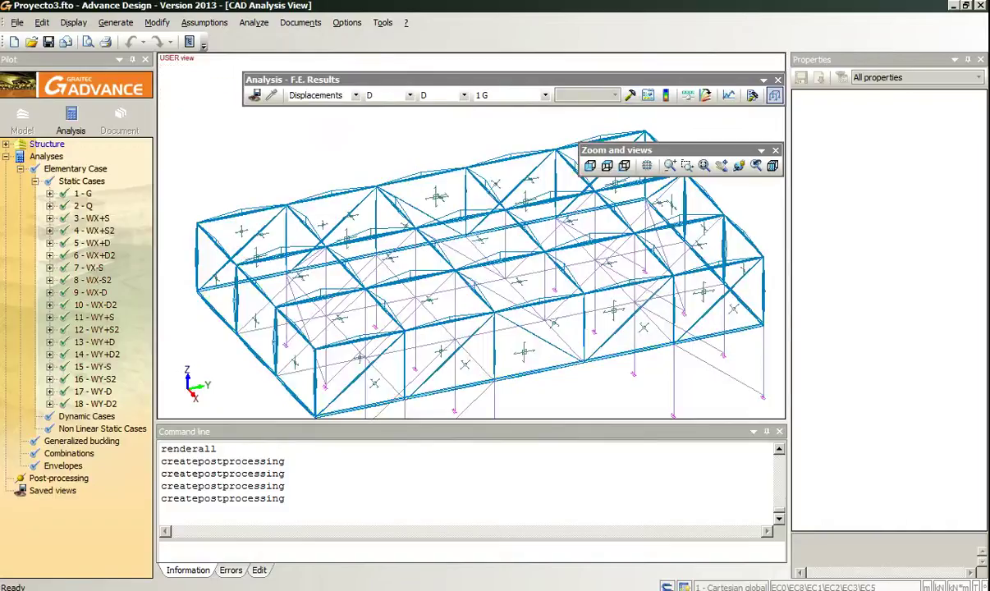
{"action": "left_click", "coordinate": [355, 95]}
{"action": "left_click", "coordinate": [348, 131]}
{"action": "left_click", "coordinate": [410, 95]}
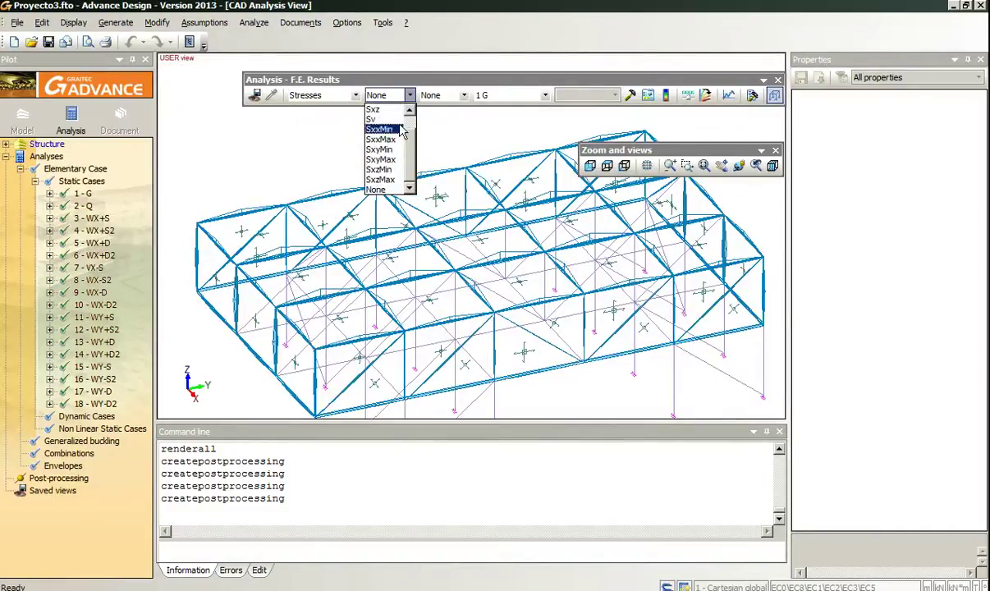
{"action": "left_click", "coordinate": [373, 119]}
{"action": "left_click", "coordinate": [630, 97]}
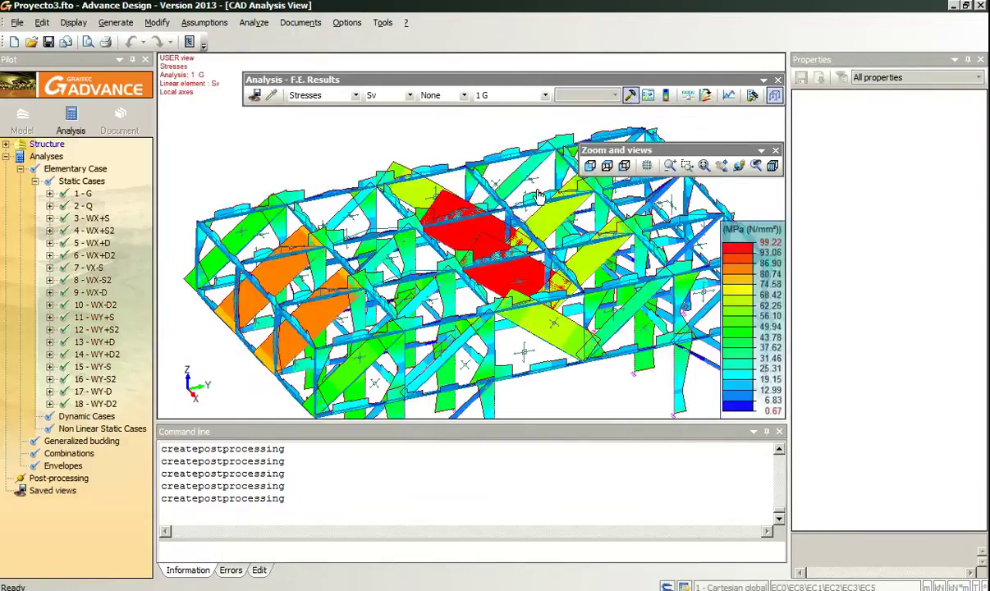
{"action": "middle_click_drag", "start_coordinate": [585, 195], "coordinate": [692, 123]}
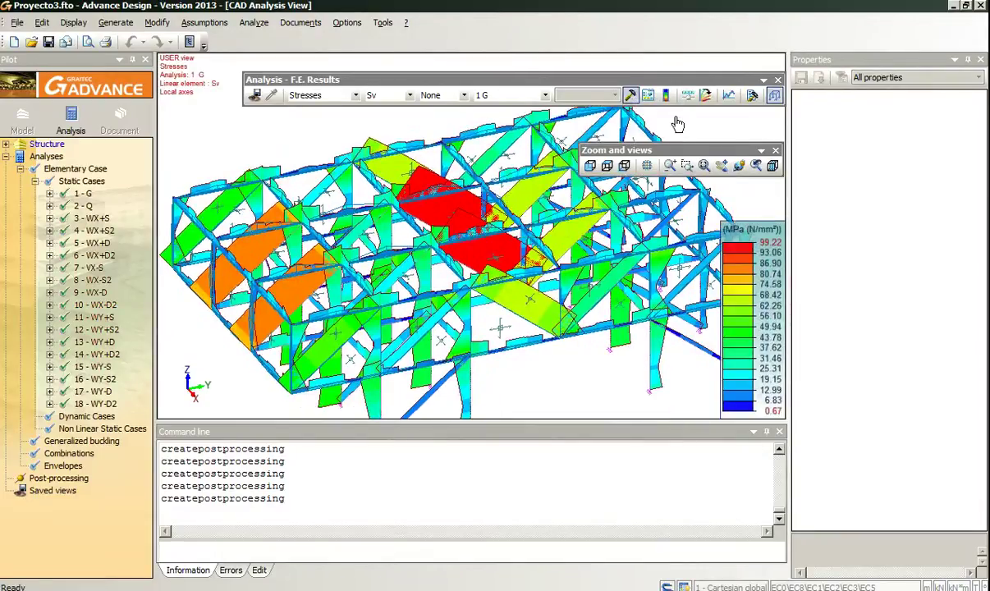
{"action": "left_click", "coordinate": [469, 271]}
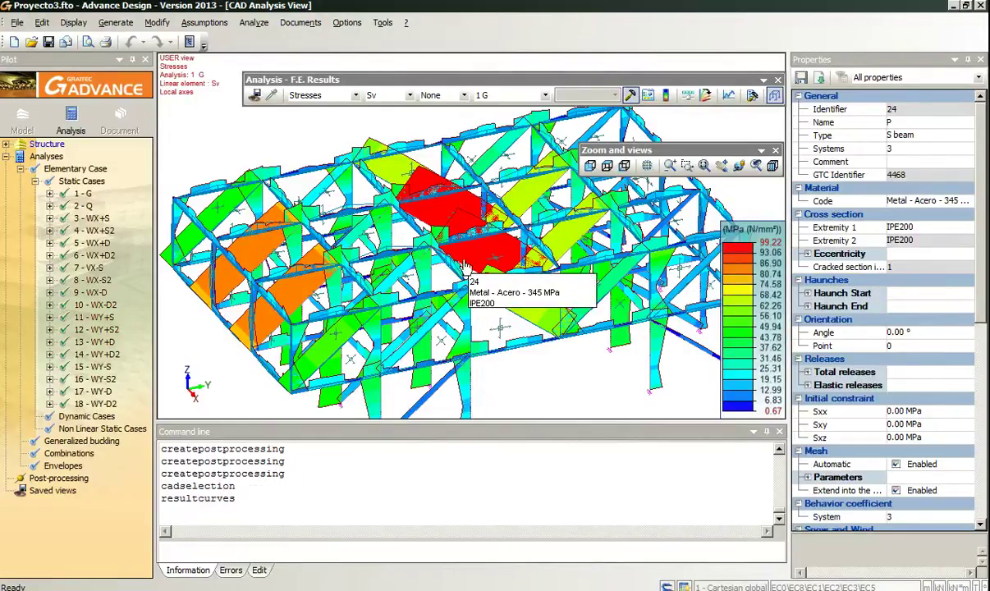
Show beam 24's result curves plotting the Sv stress component
{"action": "left_click", "coordinate": [686, 93]}
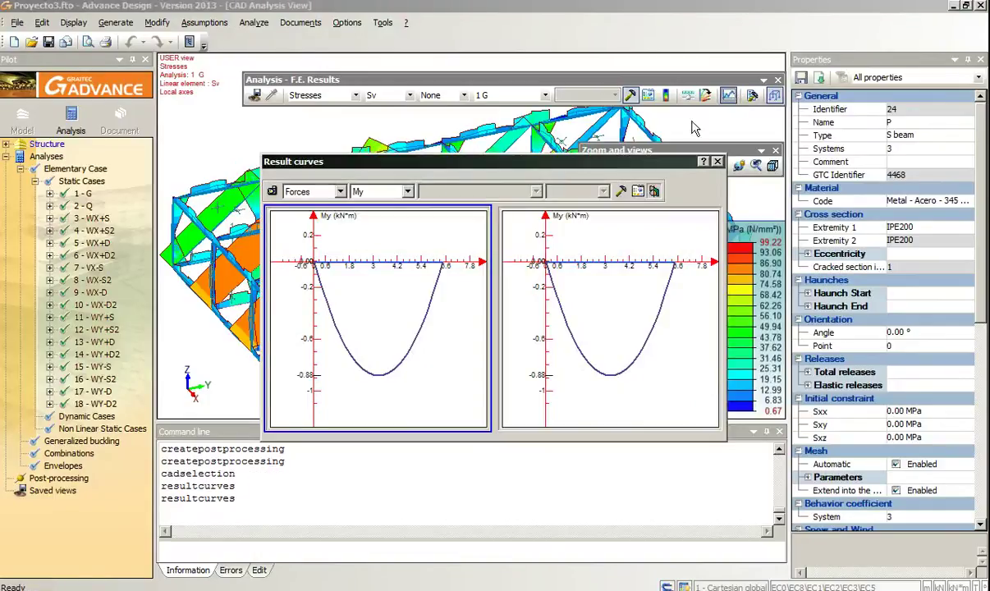
{"action": "left_click", "coordinate": [315, 191]}
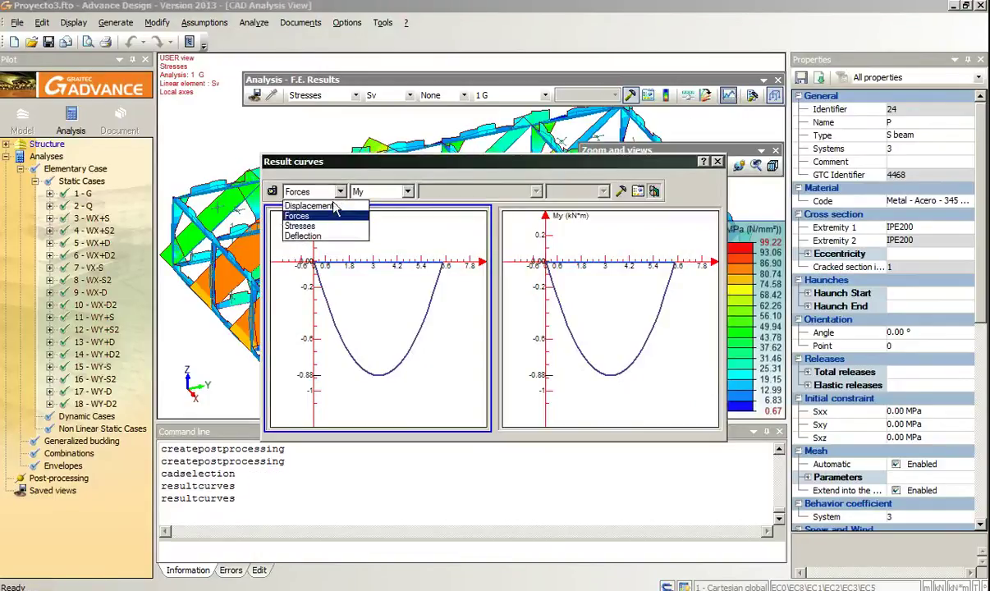
{"action": "left_click", "coordinate": [315, 218]}
{"action": "left_click", "coordinate": [366, 191]}
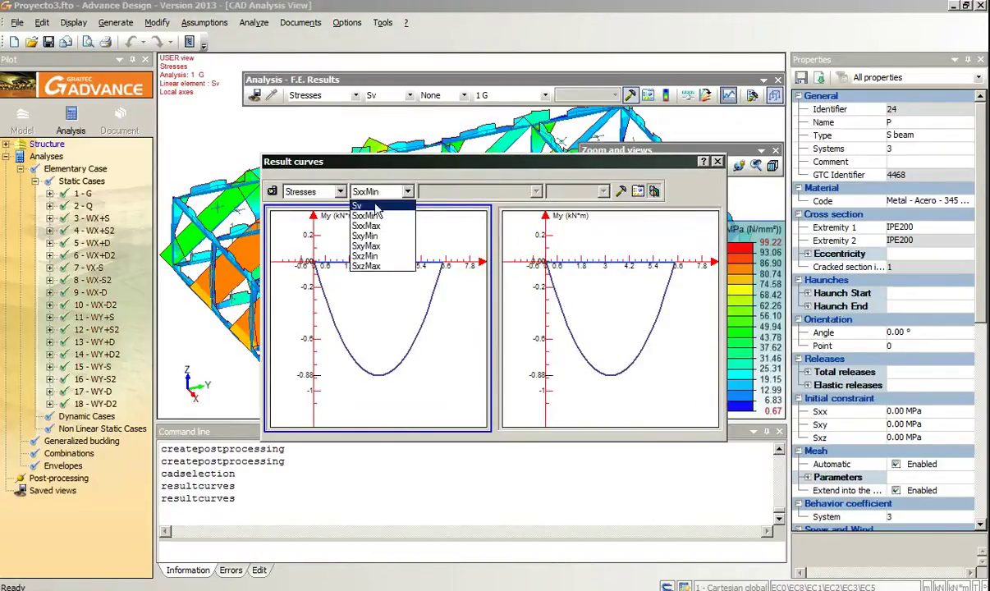
{"action": "left_click", "coordinate": [360, 201]}
{"action": "left_click", "coordinate": [638, 191]}
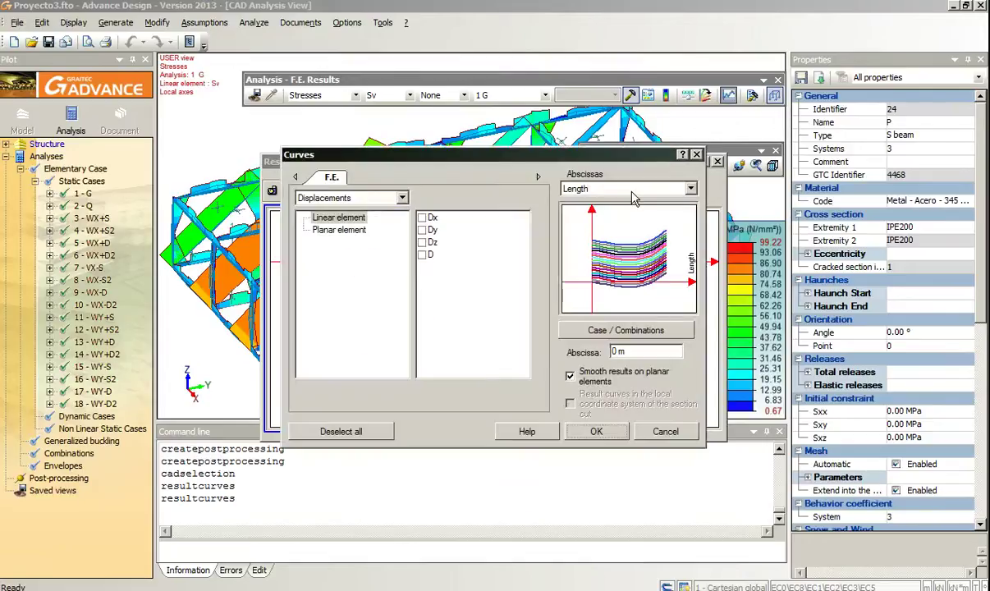
{"action": "left_click", "coordinate": [691, 148]}
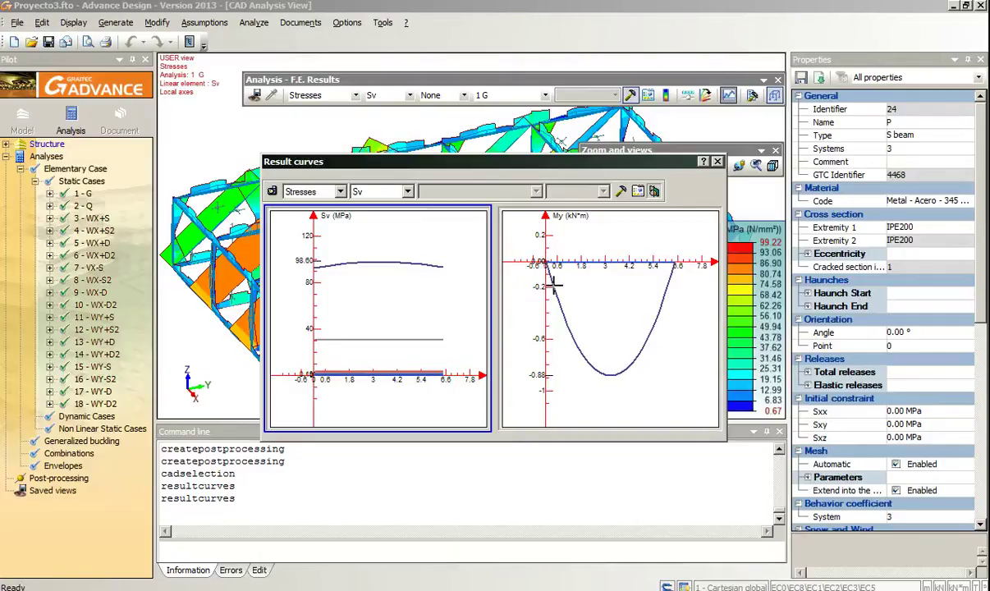
Enlarge the Sv plot, read values at 3.04 m, label all points, then close the curves
{"action": "double_click", "coordinate": [407, 281]}
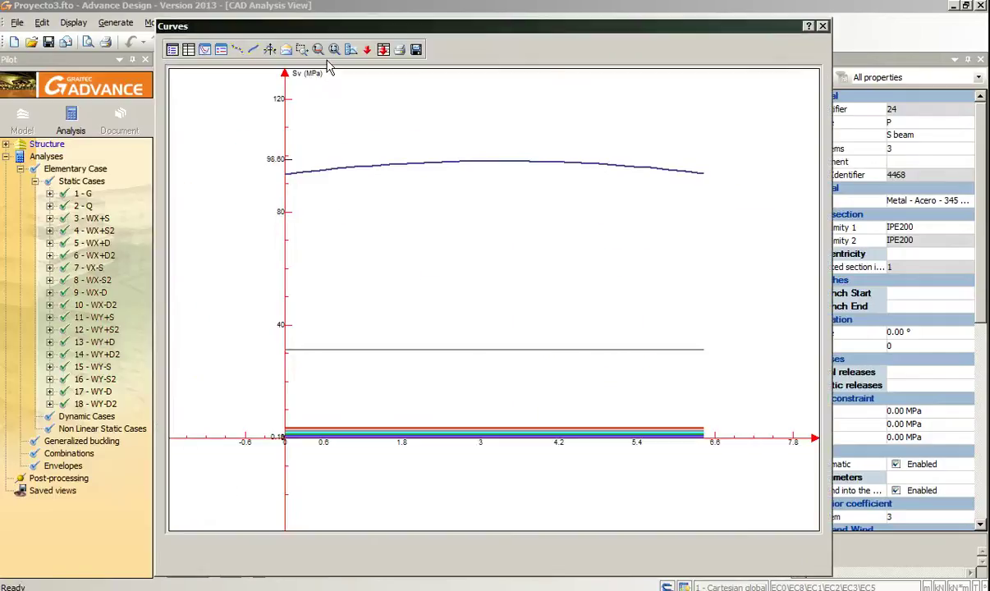
{"action": "left_click", "coordinate": [350, 49]}
{"action": "left_click", "coordinate": [484, 168]}
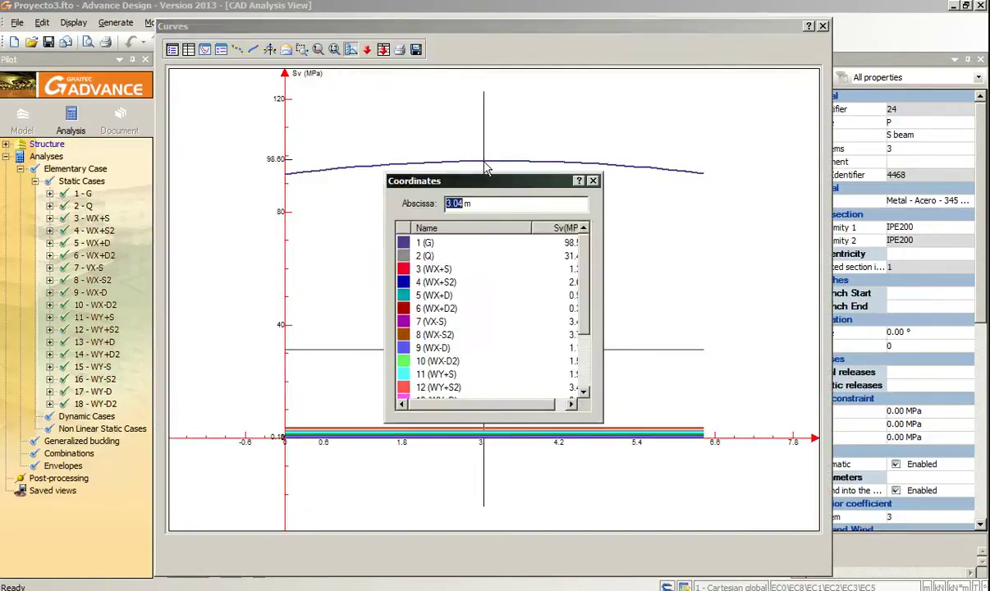
{"action": "left_click", "coordinate": [594, 182]}
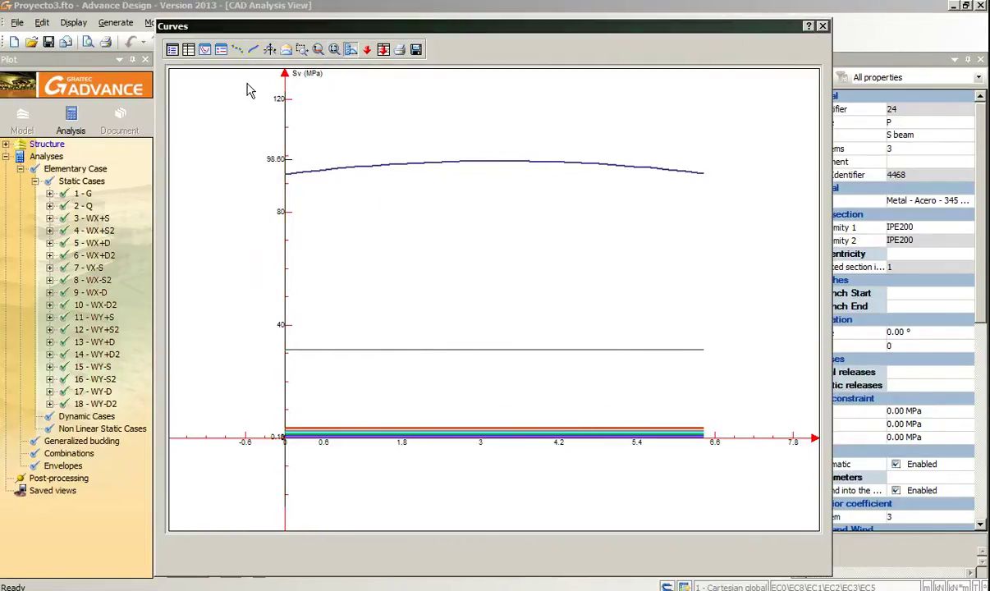
{"action": "left_click", "coordinate": [237, 50]}
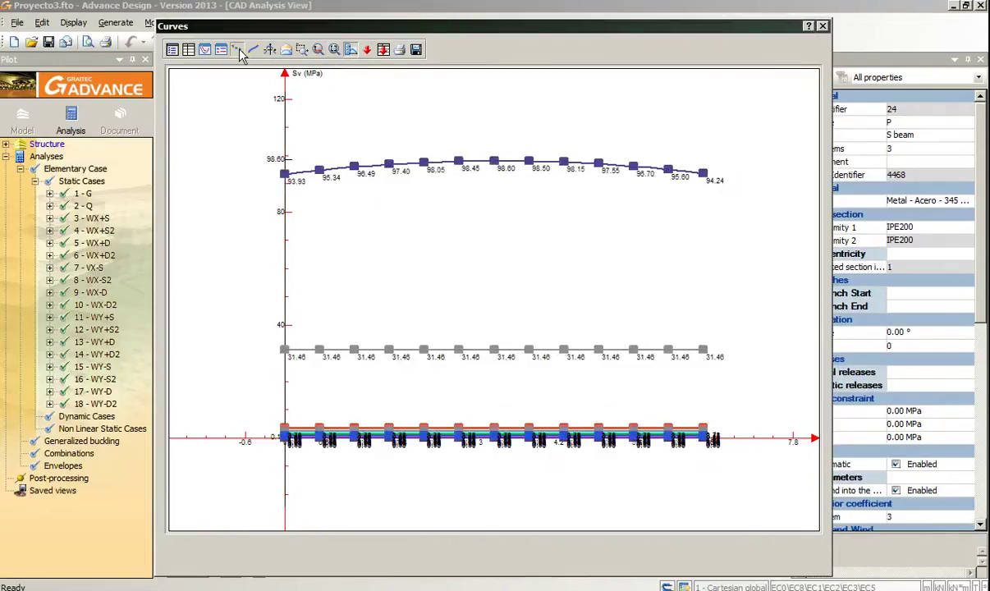
{"action": "left_click", "coordinate": [824, 28]}
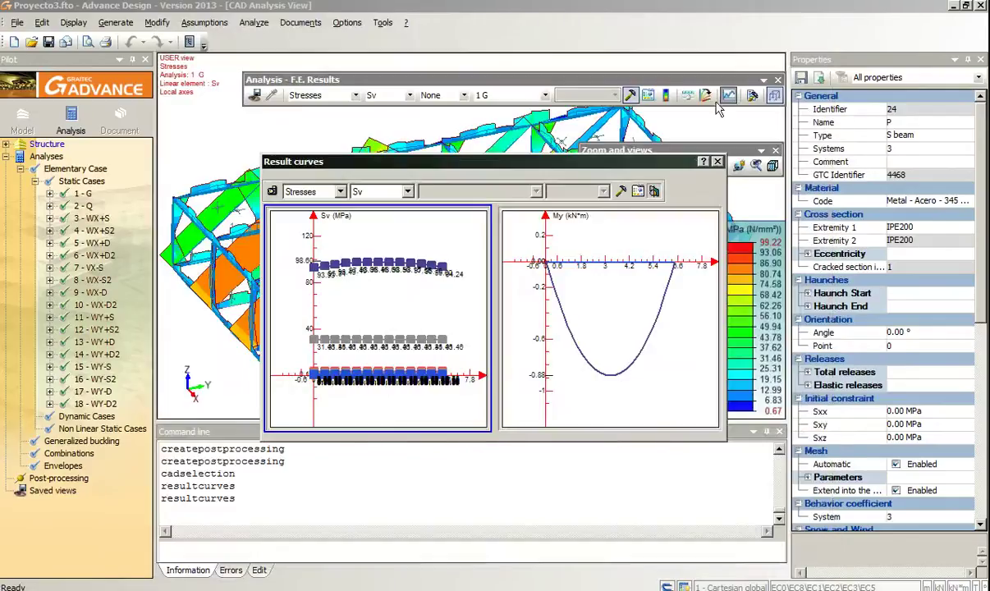
{"action": "left_click", "coordinate": [717, 161]}
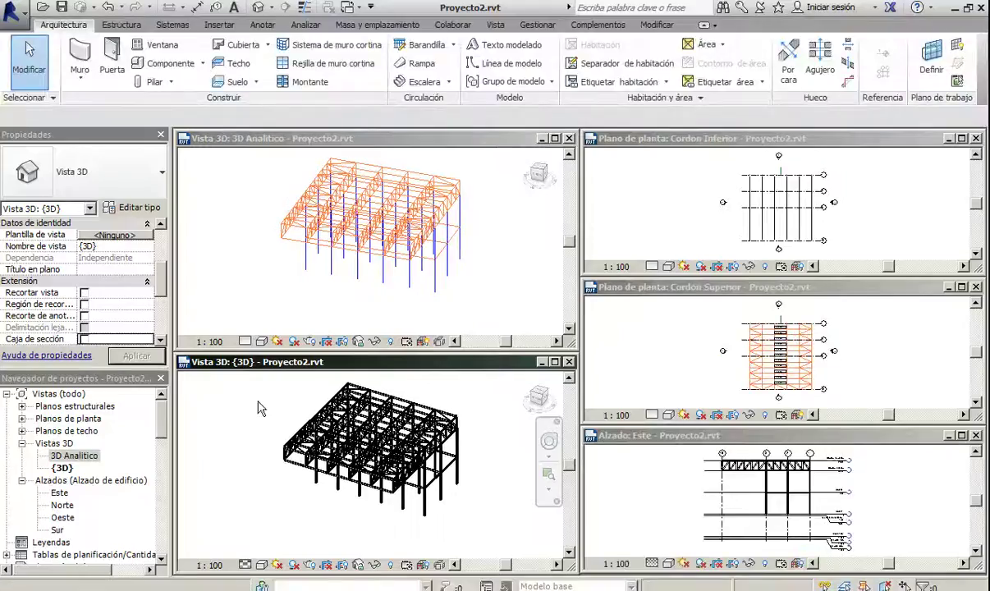
{"action": "left_click", "coordinate": [555, 363]}
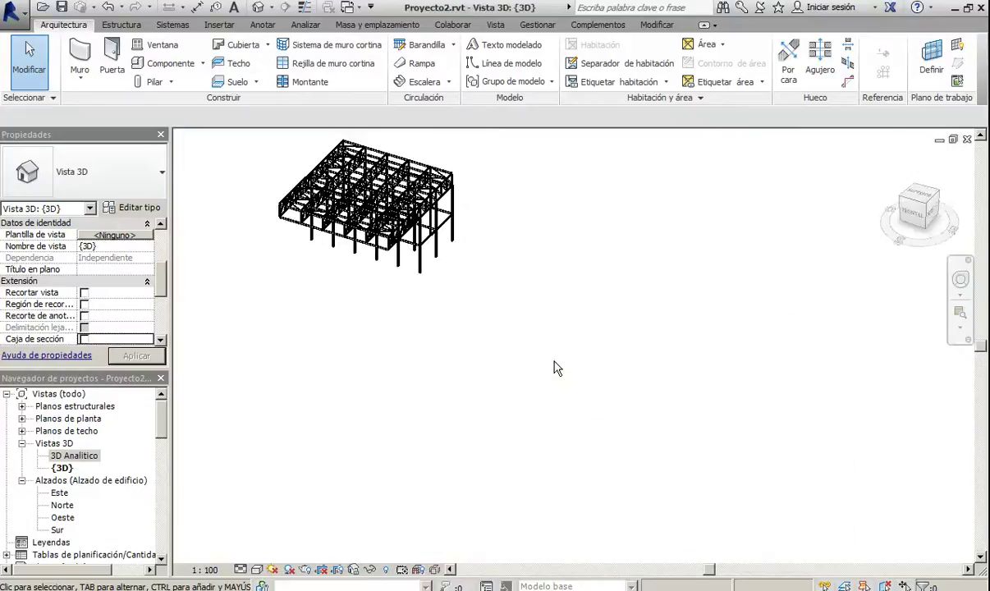
{"action": "key", "text": "z"}
{"action": "key", "text": "f"}
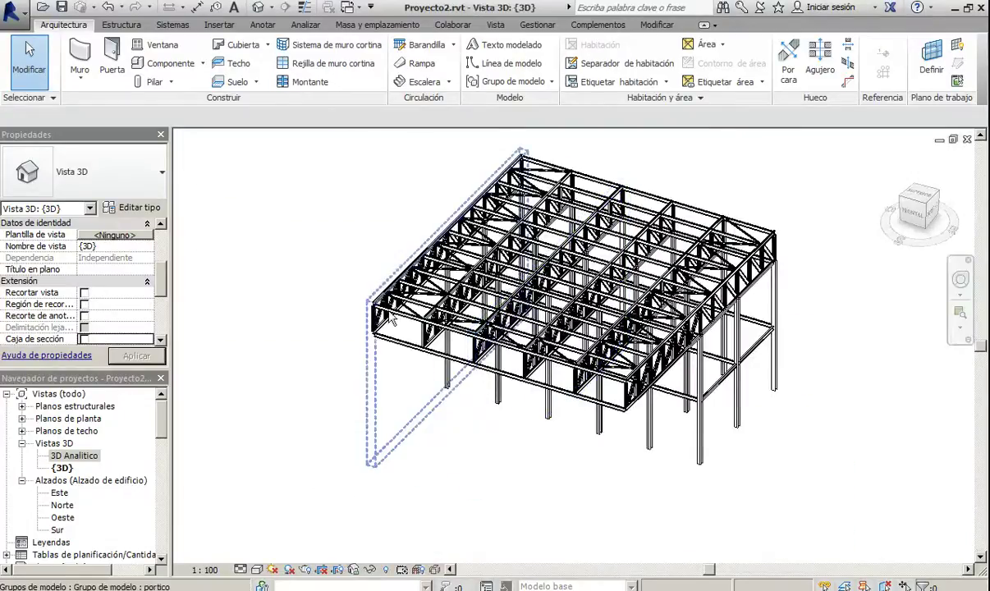
{"action": "left_click", "coordinate": [427, 343]}
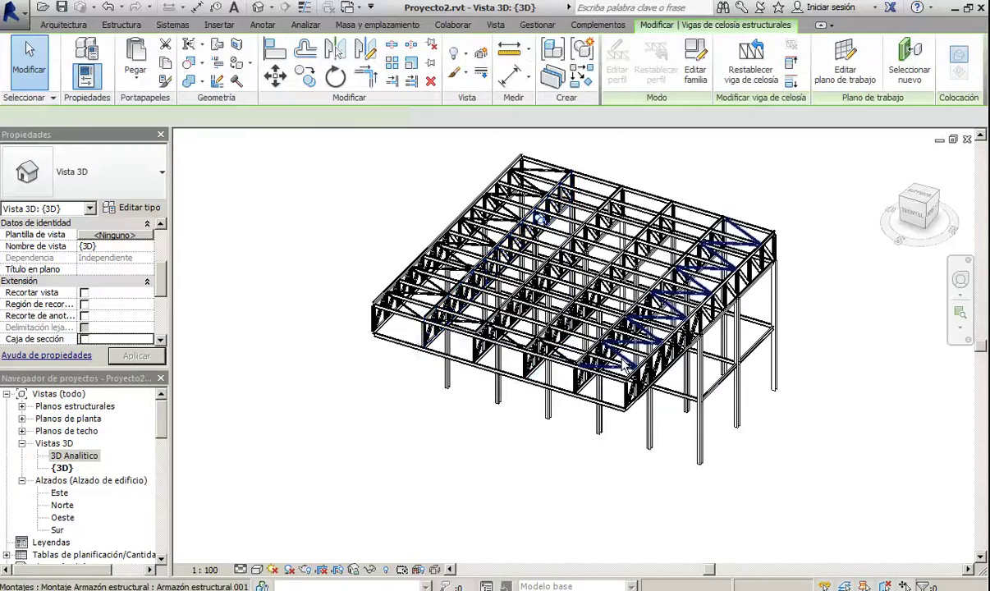
{"action": "mouse_move", "coordinate": [620, 361]}
{"action": "middle_mouse_down", "text": "shift"}
{"action": "mouse_move", "coordinate": [639, 362]}
{"action": "mouse_move", "coordinate": [614, 361]}
{"action": "middle_mouse_up", "text": "shift"}
{"action": "scroll", "coordinate": [343, 353], "scroll_direction": "up", "scroll_amount": 4}
{"action": "middle_click_drag", "start_coordinate": [349, 345], "coordinate": [383, 336], "text": "shift"}
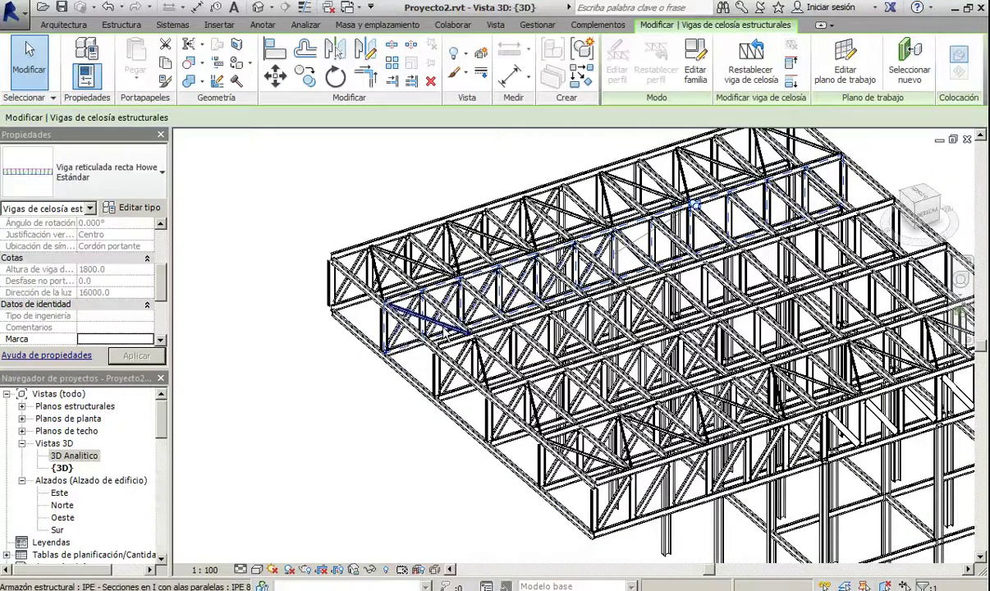
{"action": "middle_click_drag", "start_coordinate": [432, 299], "coordinate": [470, 317], "text": "shift"}
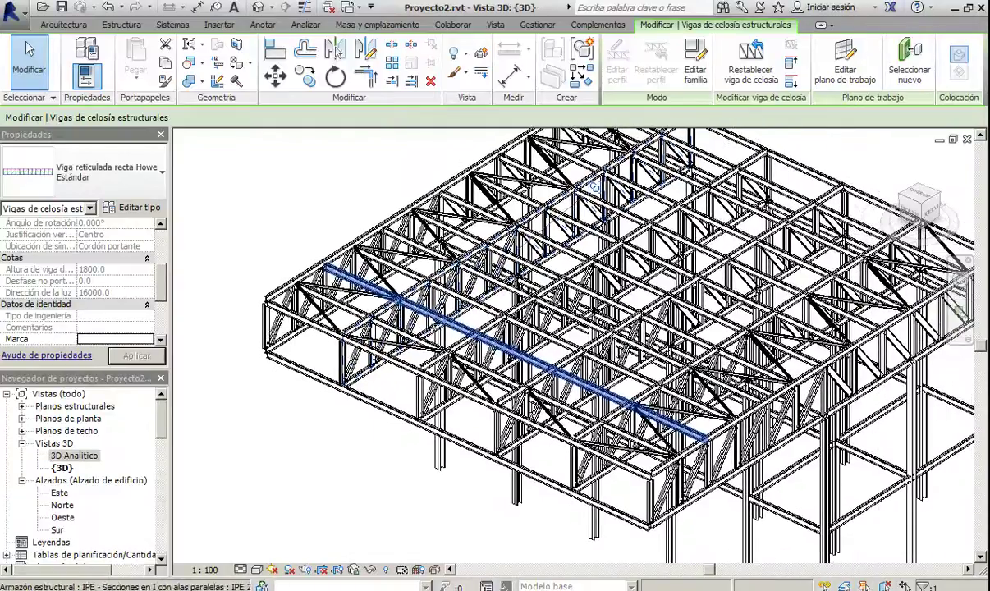
{"action": "key", "text": "z"}
{"action": "key", "text": "f"}
{"action": "left_click", "coordinate": [954, 141]}
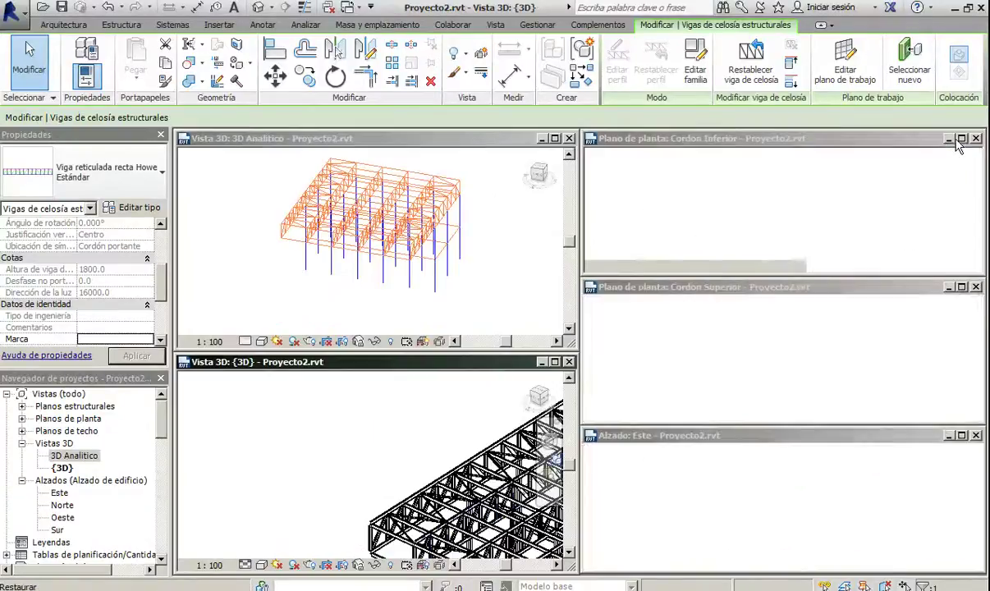
Export via Complementos > BIM Connect as Graitec BIM with Advance Design auto-launch
{"action": "left_click", "coordinate": [544, 27]}
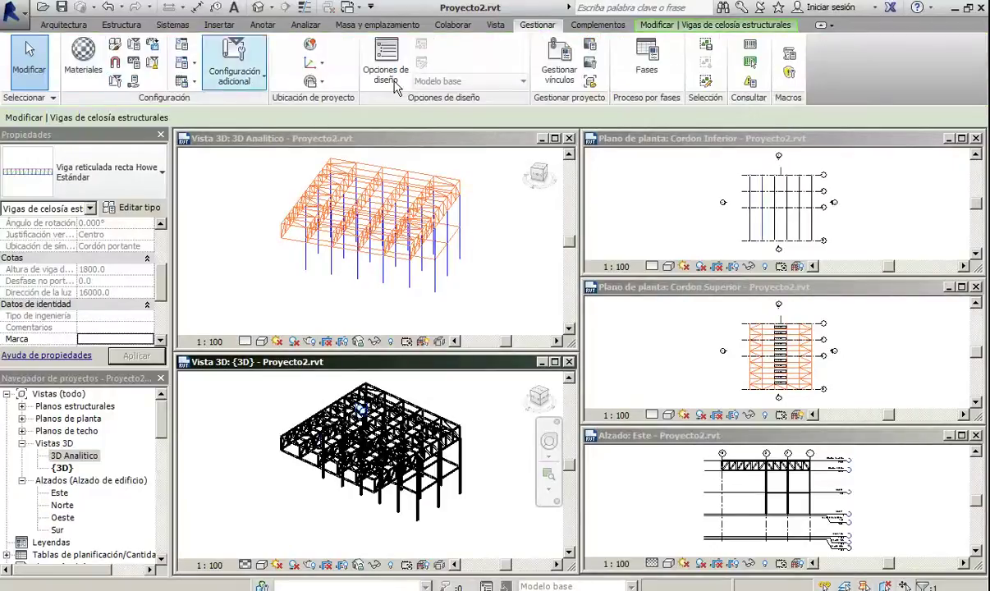
{"action": "left_click", "coordinate": [615, 26]}
{"action": "left_click", "coordinate": [90, 58]}
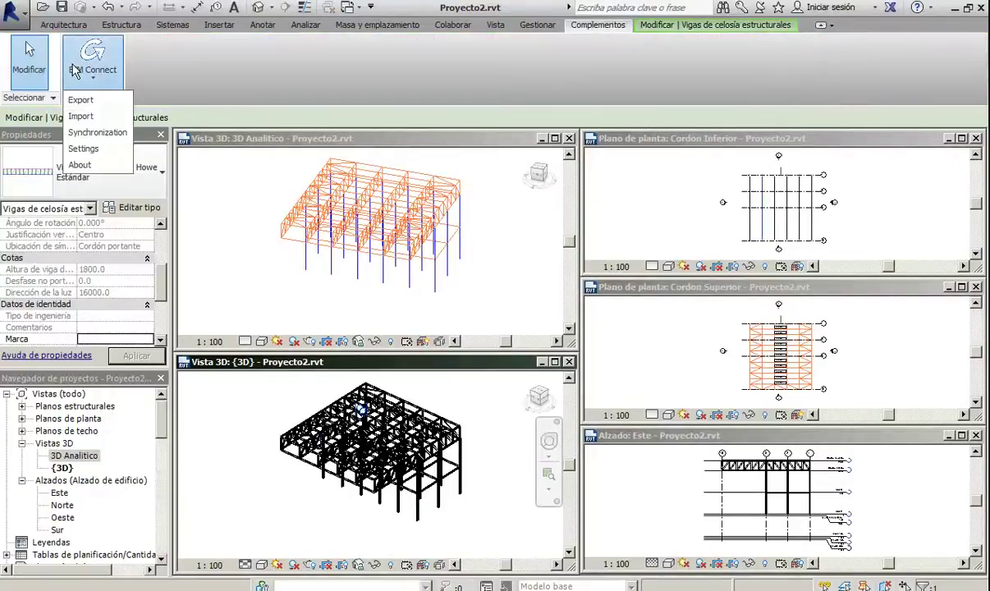
{"action": "left_click", "coordinate": [99, 102]}
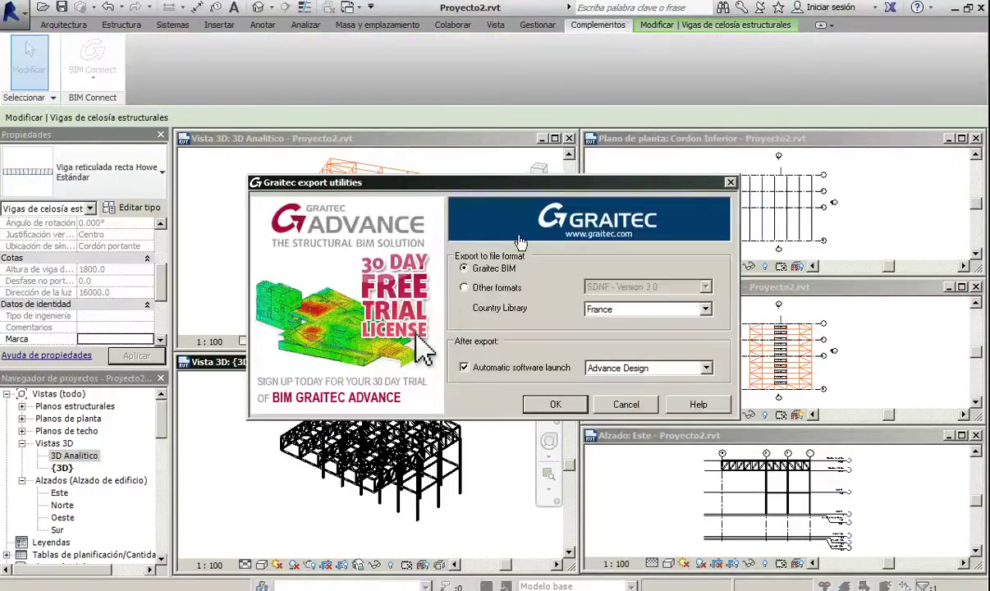
{"action": "left_click", "coordinate": [556, 405]}
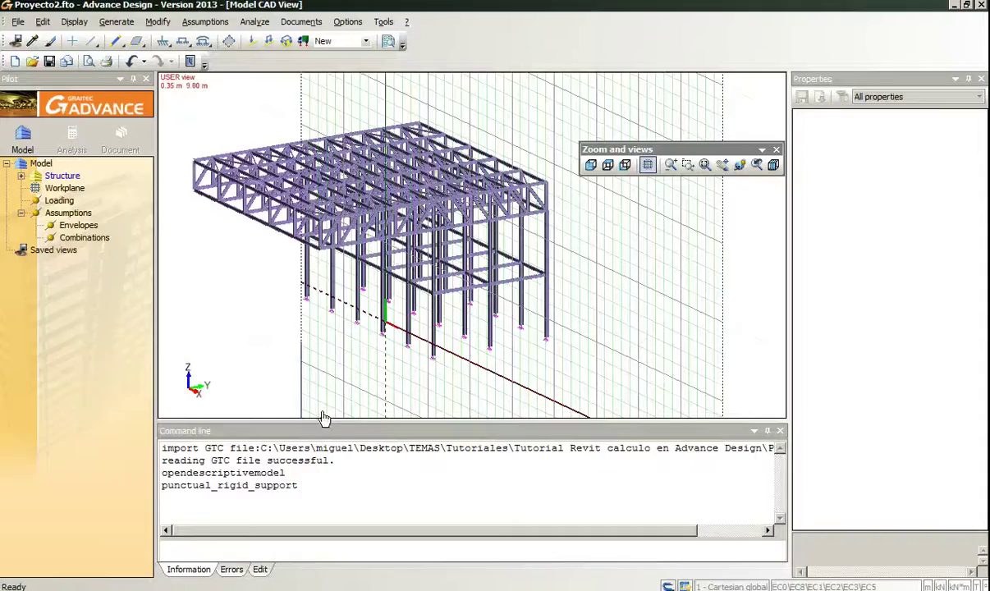
Launch an analysis with steel calculation, then stop it at the warnings
{"action": "left_click", "coordinate": [73, 135]}
{"action": "left_click", "coordinate": [539, 289]}
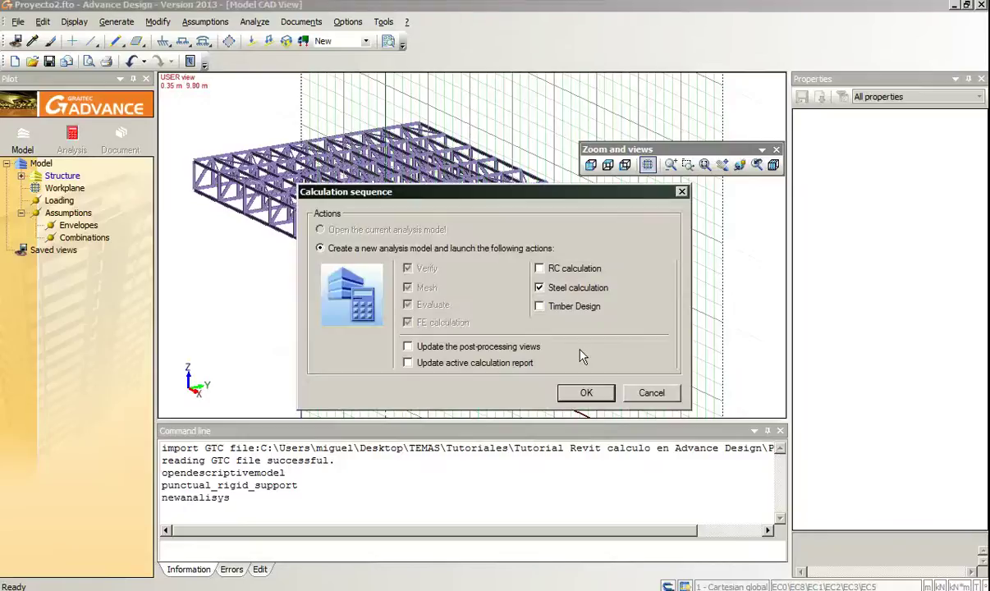
{"action": "left_click", "coordinate": [583, 394]}
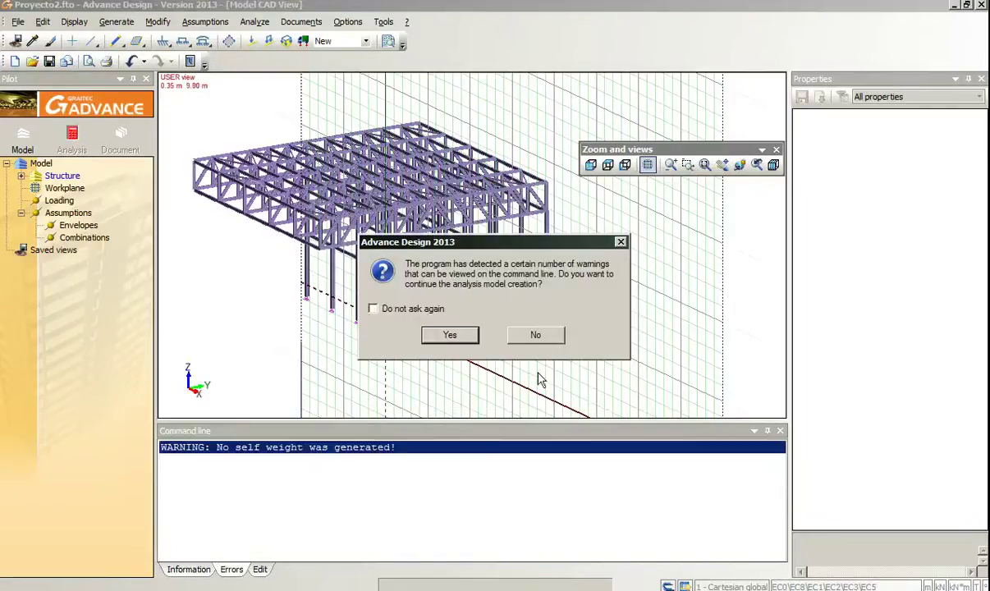
{"action": "left_click", "coordinate": [512, 338]}
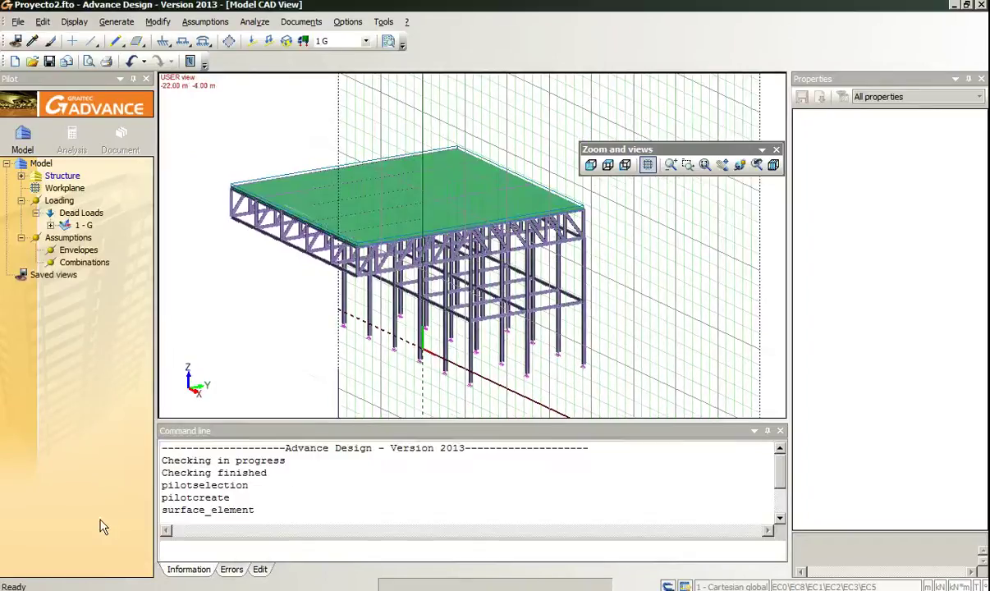
Rerun the analysis with the steel calculation included
{"action": "middle_click_drag", "start_coordinate": [278, 339], "coordinate": [325, 338]}
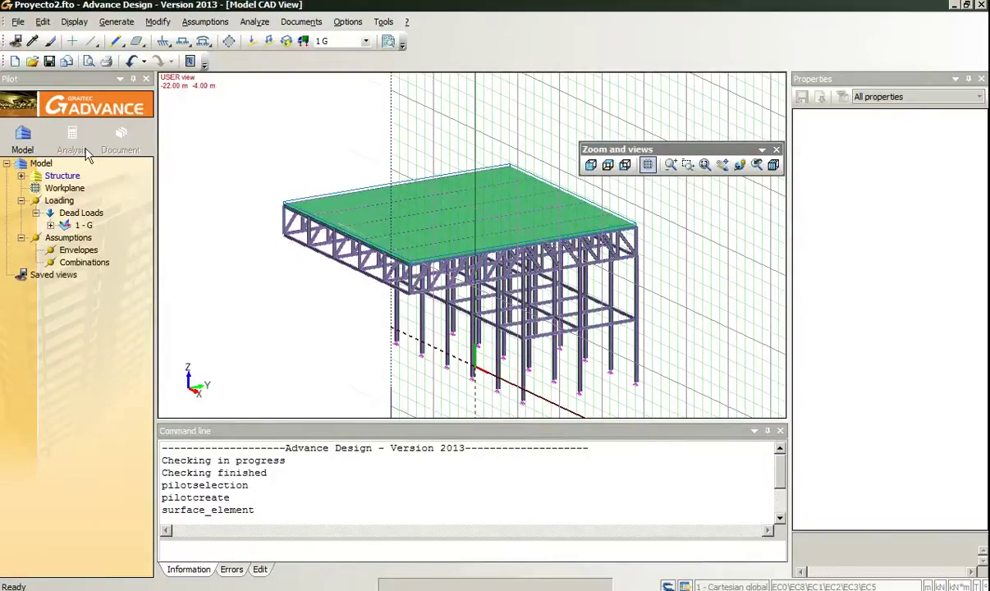
{"action": "left_click", "coordinate": [84, 147]}
{"action": "left_click", "coordinate": [539, 287]}
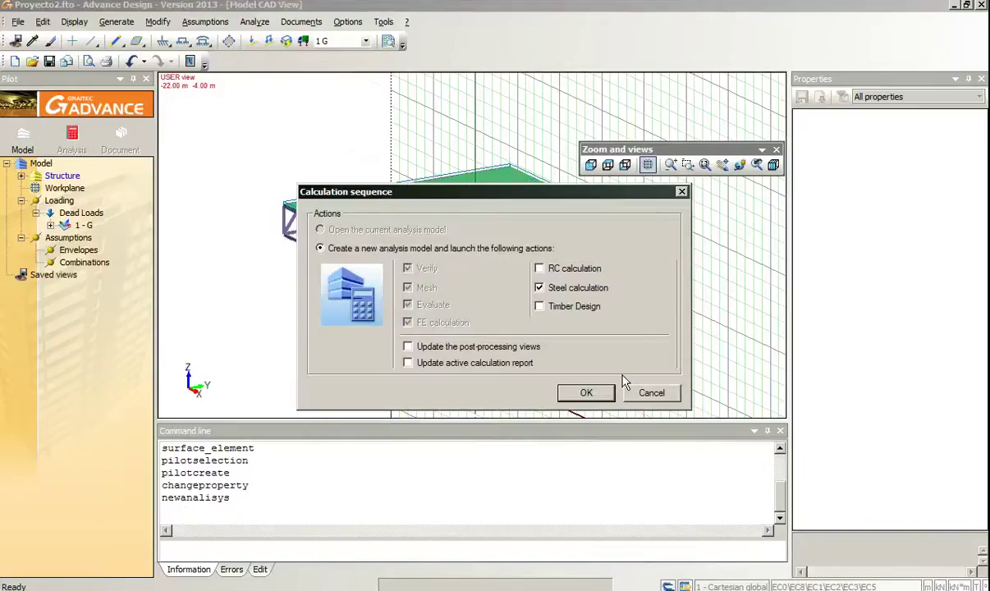
{"action": "left_click", "coordinate": [586, 394]}
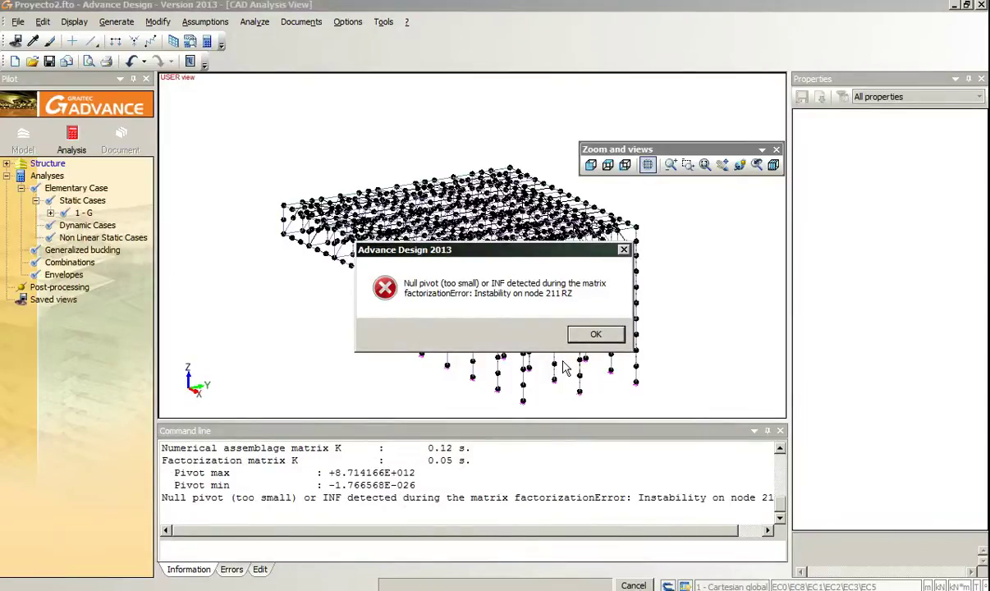
Dismiss the node instability error and export the Revit truss as SDNF Version 2.0 into Advance Design
{"action": "left_click", "coordinate": [593, 335]}
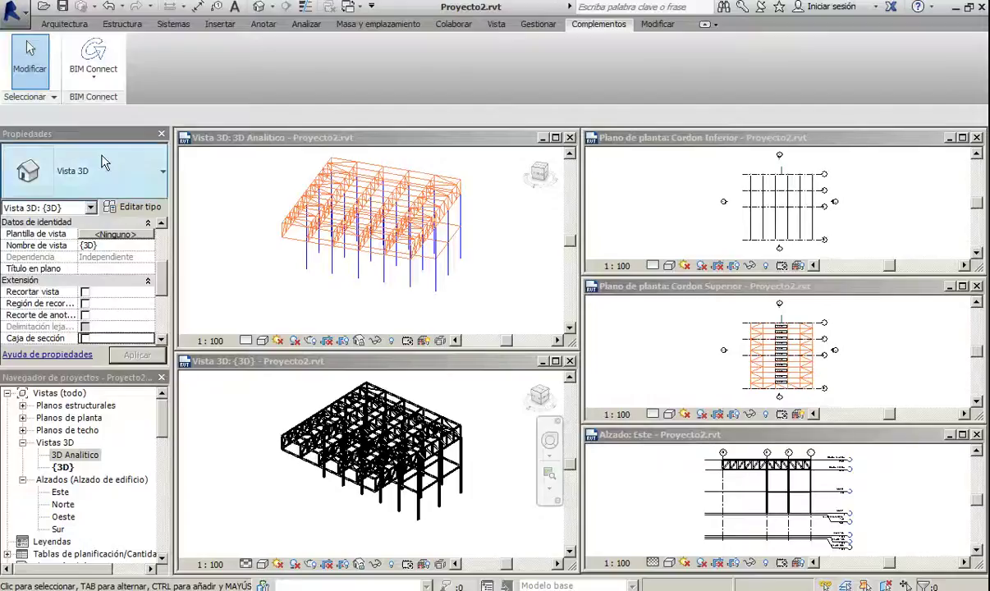
{"action": "left_click", "coordinate": [94, 79]}
{"action": "left_click", "coordinate": [80, 96]}
{"action": "left_click", "coordinate": [466, 288]}
{"action": "left_click", "coordinate": [606, 287]}
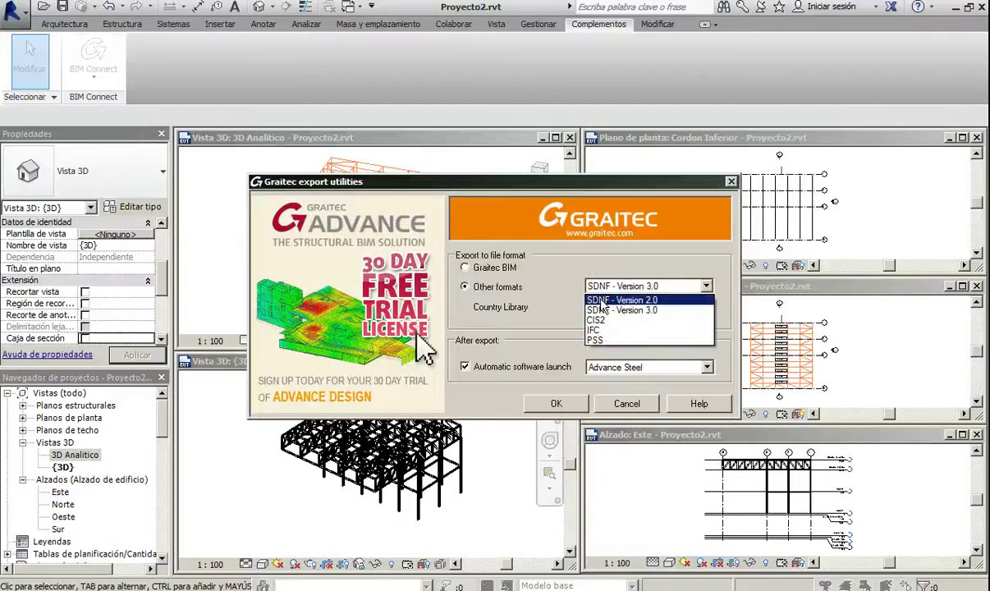
{"action": "left_click", "coordinate": [607, 301]}
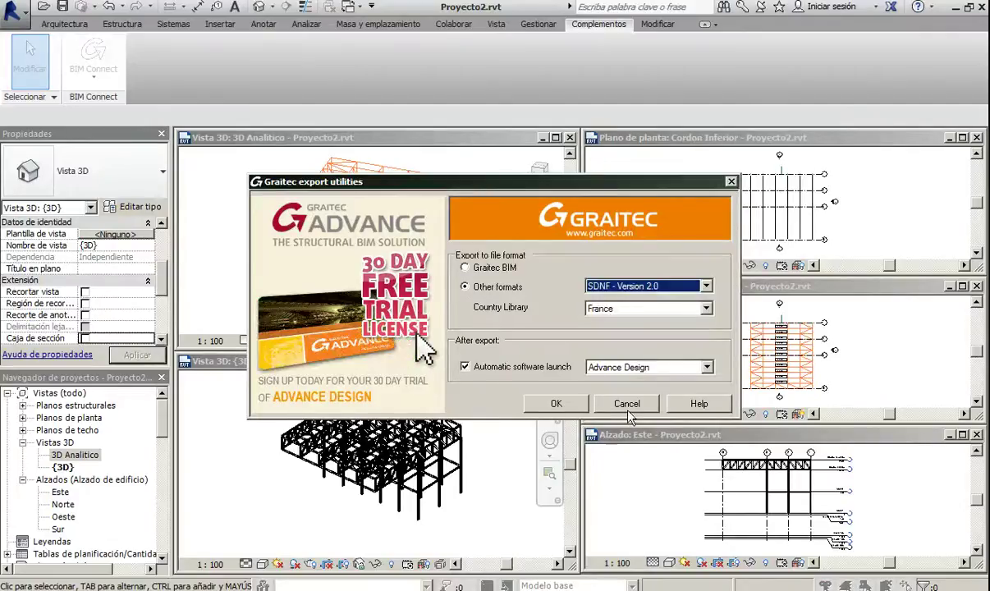
{"action": "left_click", "coordinate": [556, 404]}
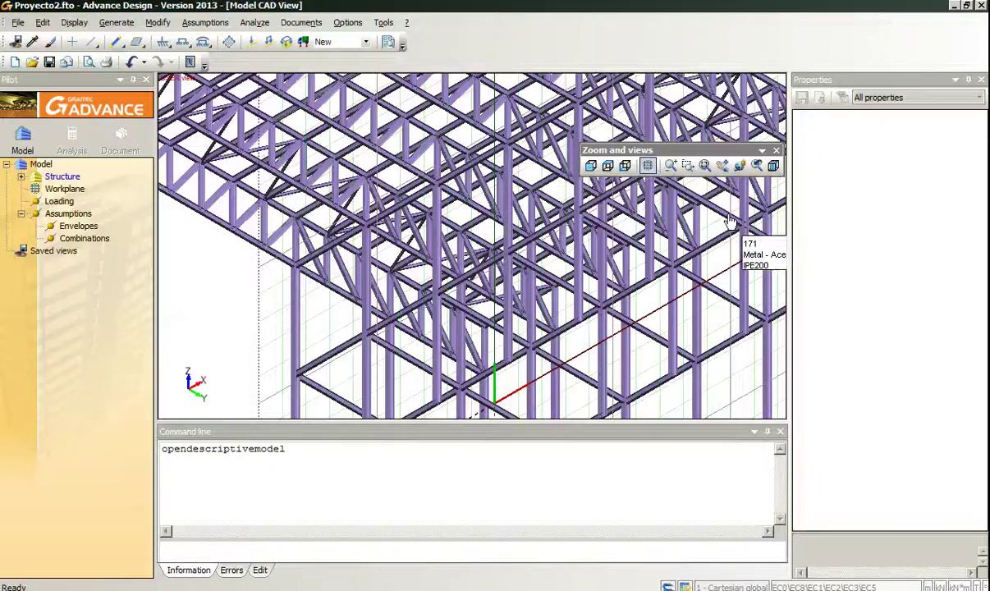
Run the analysis with Steel calculation ticked, dismiss the resulting error, and select column 217
{"action": "left_click", "coordinate": [739, 165]}
{"action": "left_click_drag", "start_coordinate": [534, 224], "coordinate": [620, 277]}
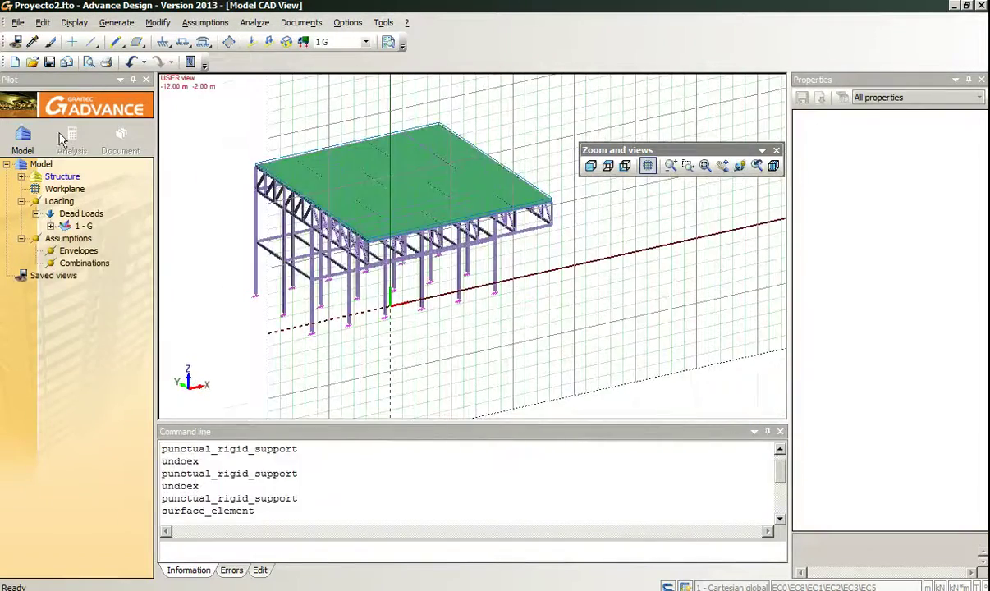
{"action": "left_click", "coordinate": [71, 134]}
{"action": "left_click", "coordinate": [540, 289]}
{"action": "left_click", "coordinate": [586, 395]}
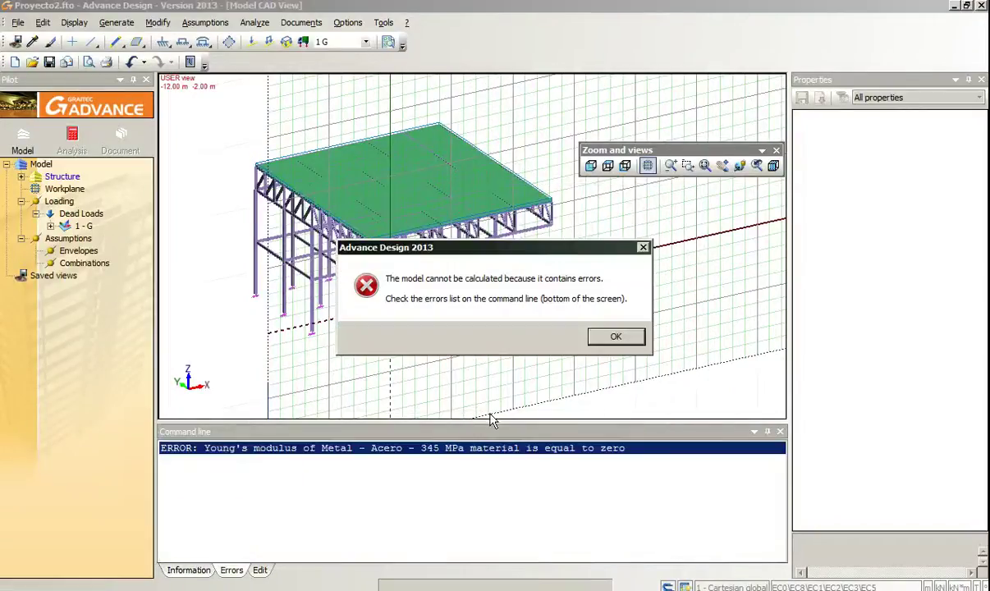
{"action": "left_click", "coordinate": [614, 339]}
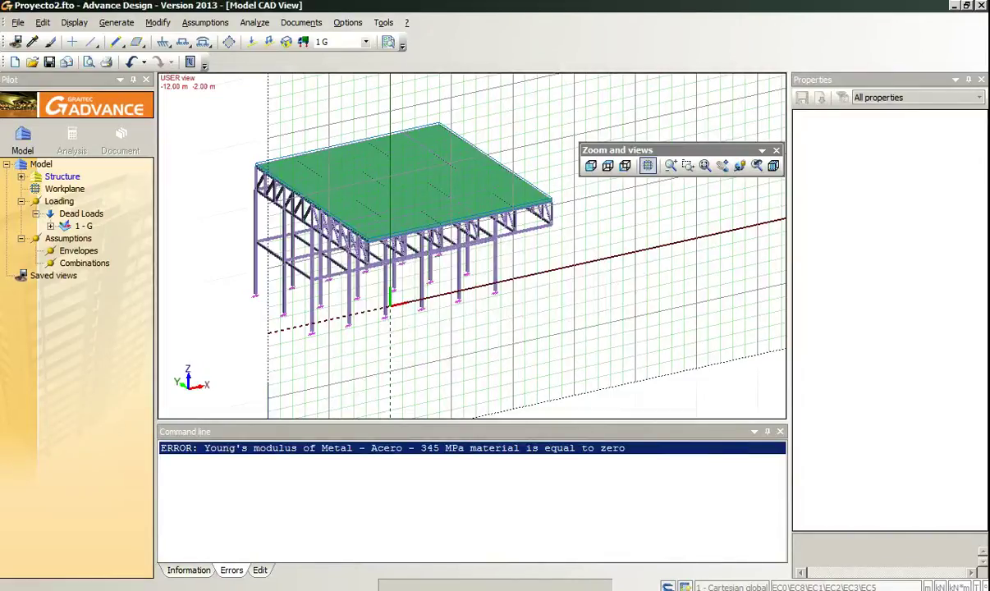
{"action": "left_click", "coordinate": [312, 321]}
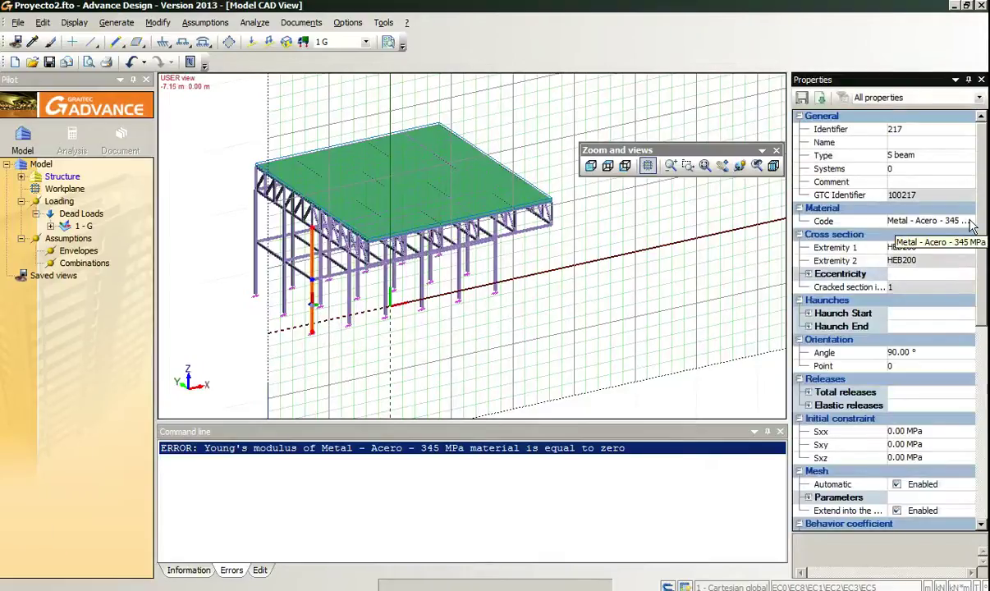
Inspect the mechanical properties of Metal - Acero - 345 MPa in the Materials dialog without changing them
{"action": "left_click", "coordinate": [903, 222]}
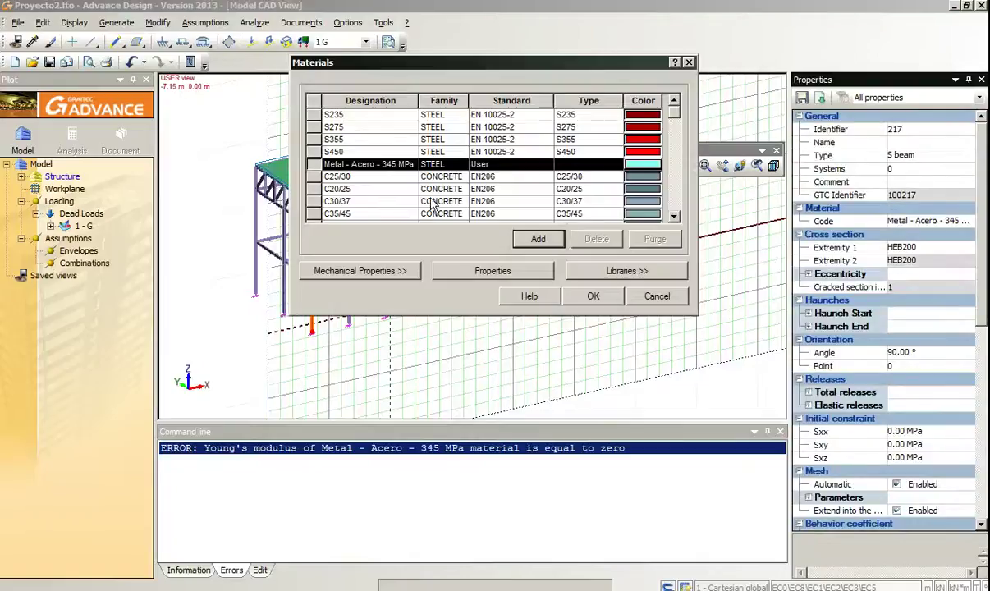
{"action": "left_click", "coordinate": [382, 271]}
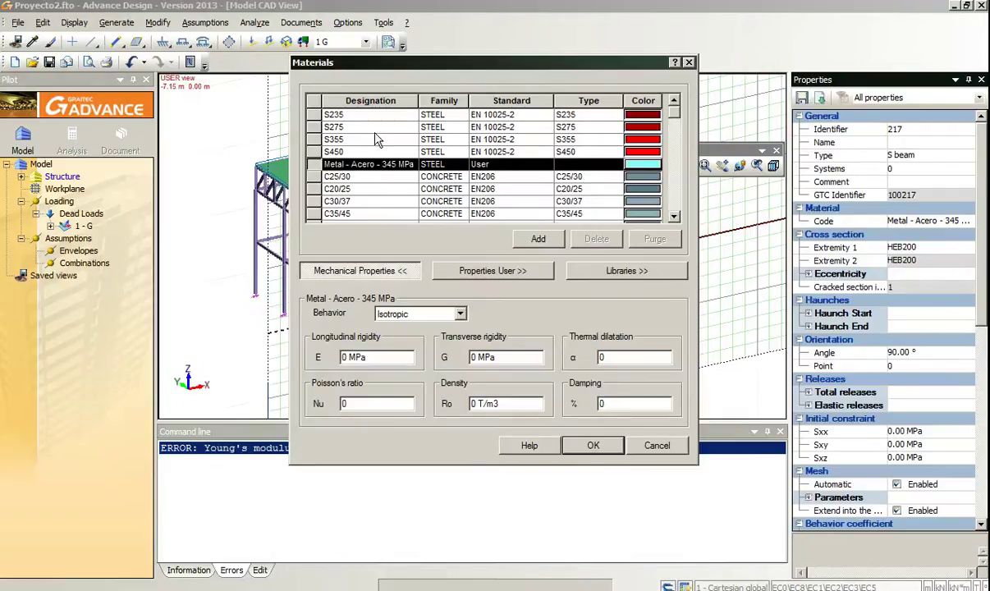
{"action": "left_click", "coordinate": [642, 448]}
Expand Structure in the Pilot and select all structural members together
{"action": "left_click", "coordinate": [63, 176]}
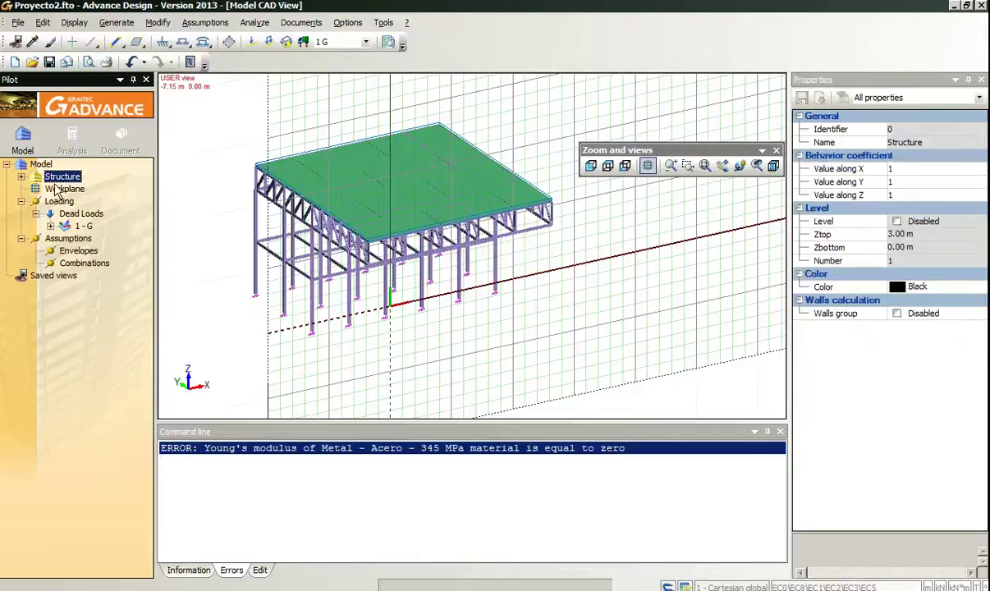
{"action": "left_click", "coordinate": [20, 176]}
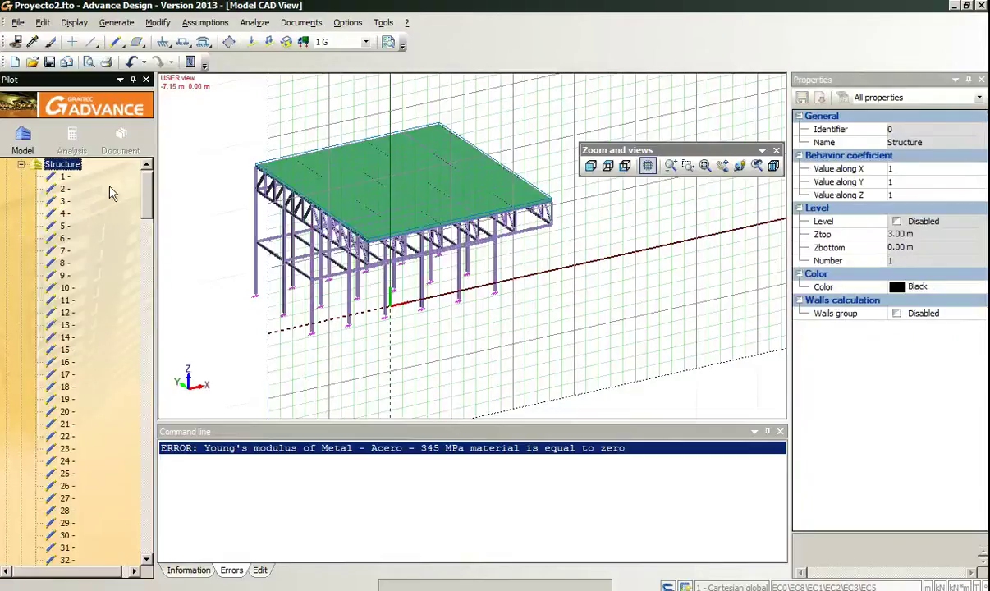
{"action": "key", "text": "Down"}
{"action": "left_click_drag", "start_coordinate": [150, 200], "coordinate": [151, 507]}
{"action": "left_click", "coordinate": [74, 436]}
{"action": "key", "text": "shift+Home"}
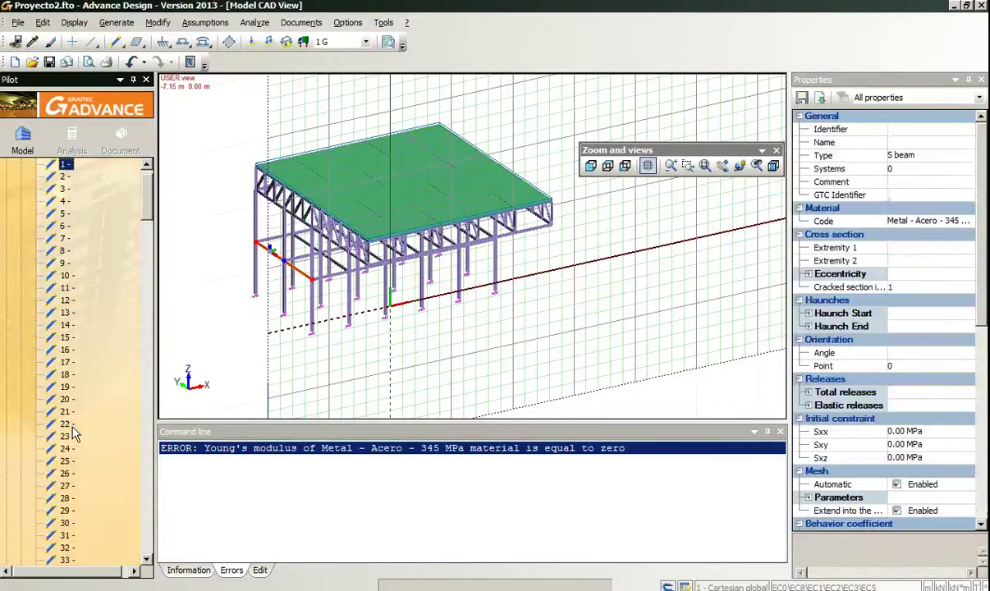
Pick S355 in the materials list for the selected members, then reselect all structural members
{"action": "left_click", "coordinate": [974, 222]}
{"action": "left_click", "coordinate": [894, 223]}
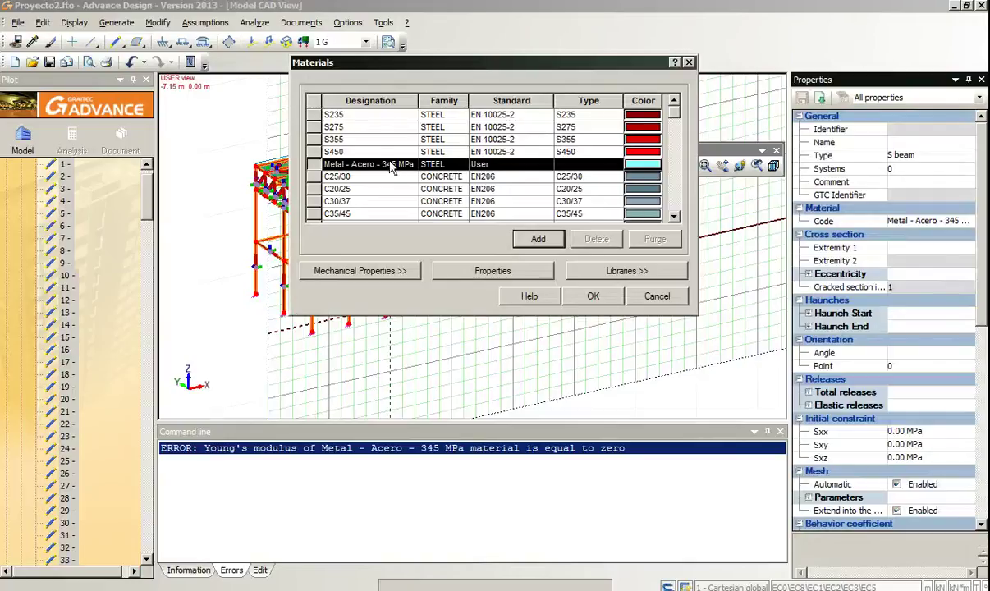
{"action": "left_click", "coordinate": [353, 140]}
{"action": "left_click", "coordinate": [580, 300]}
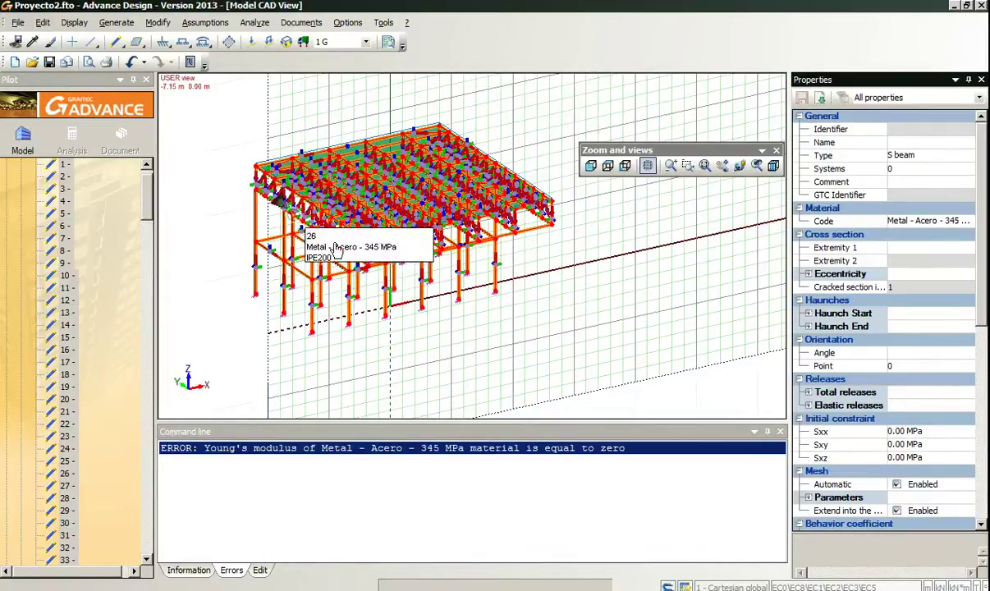
{"action": "key", "text": "Escape"}
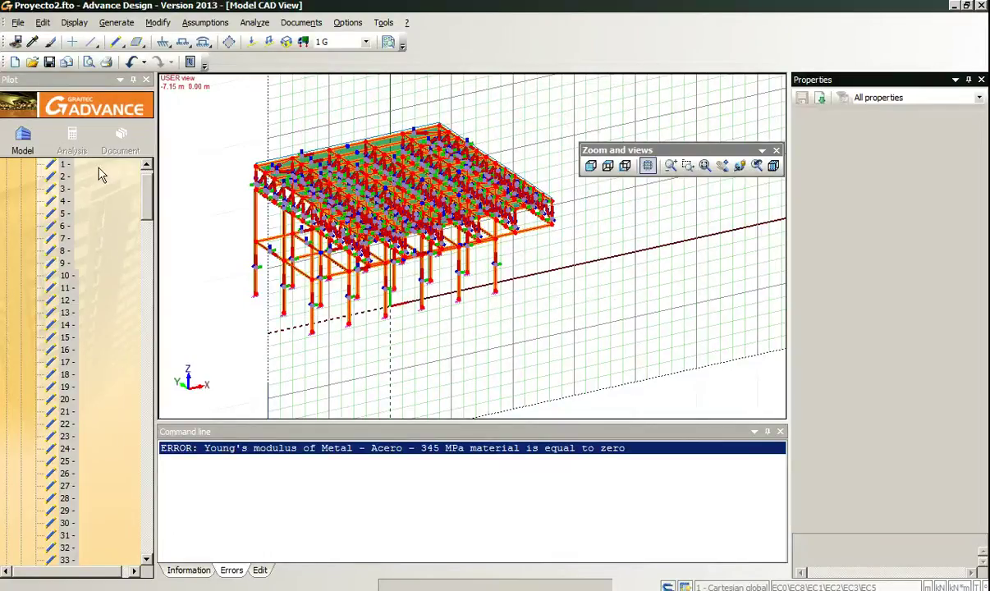
{"action": "left_click", "coordinate": [100, 174]}
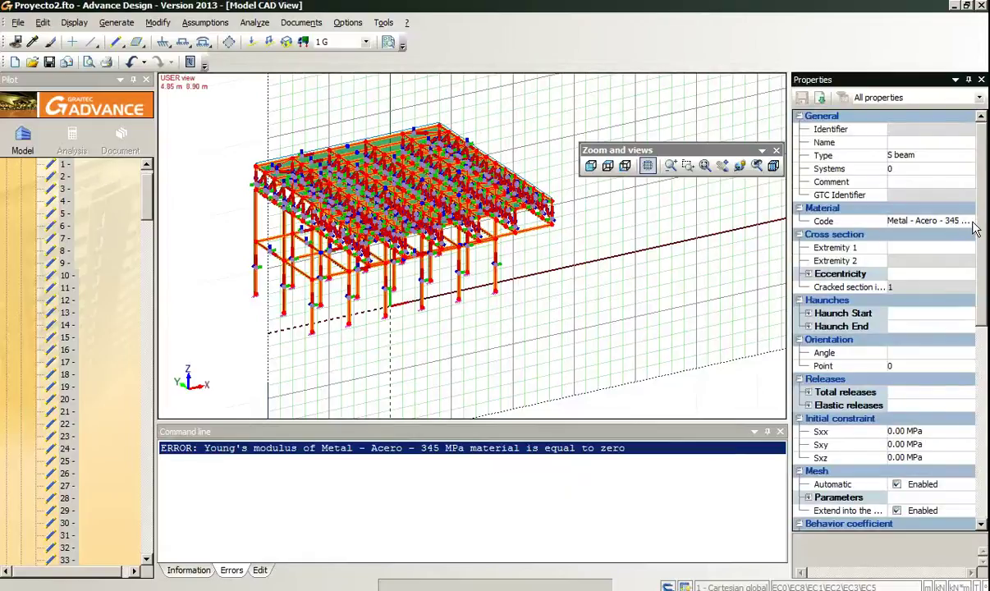
Choose S355 again and apply it as the Material Code of all selected members
{"action": "left_click", "coordinate": [904, 221]}
{"action": "left_click", "coordinate": [900, 223]}
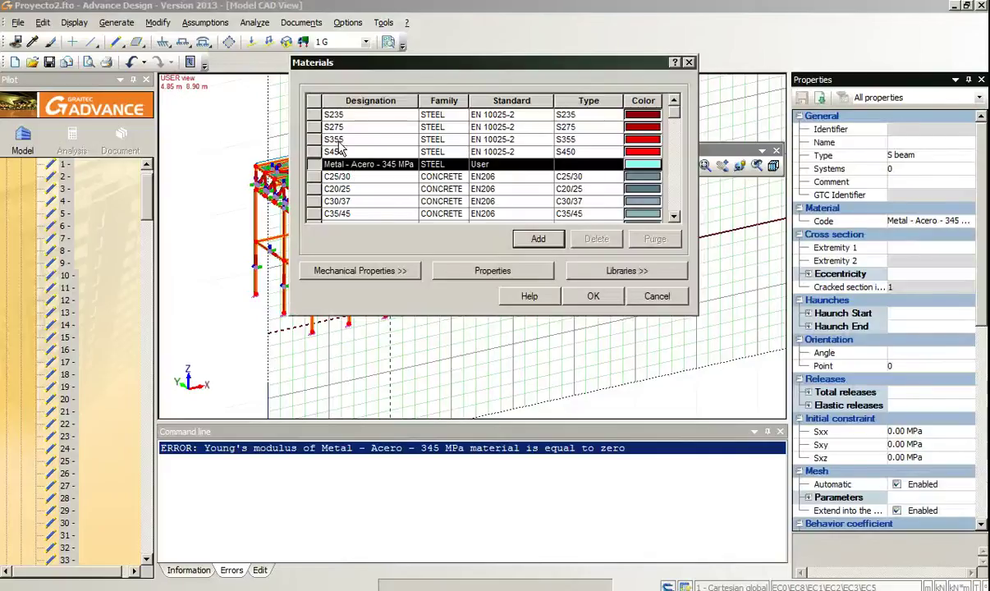
{"action": "left_click", "coordinate": [338, 143]}
{"action": "left_click", "coordinate": [575, 296]}
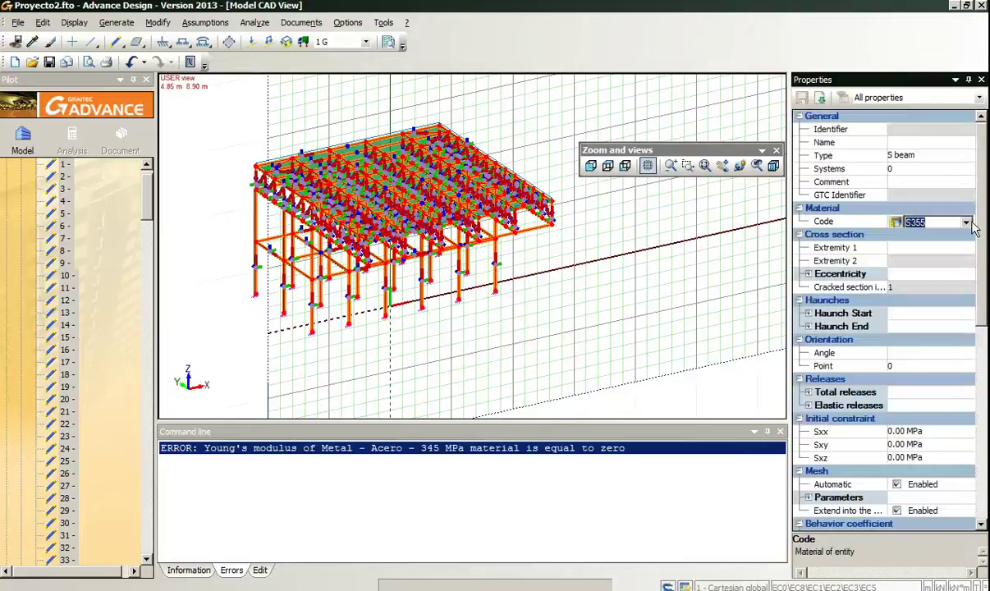
{"action": "left_click", "coordinate": [967, 221]}
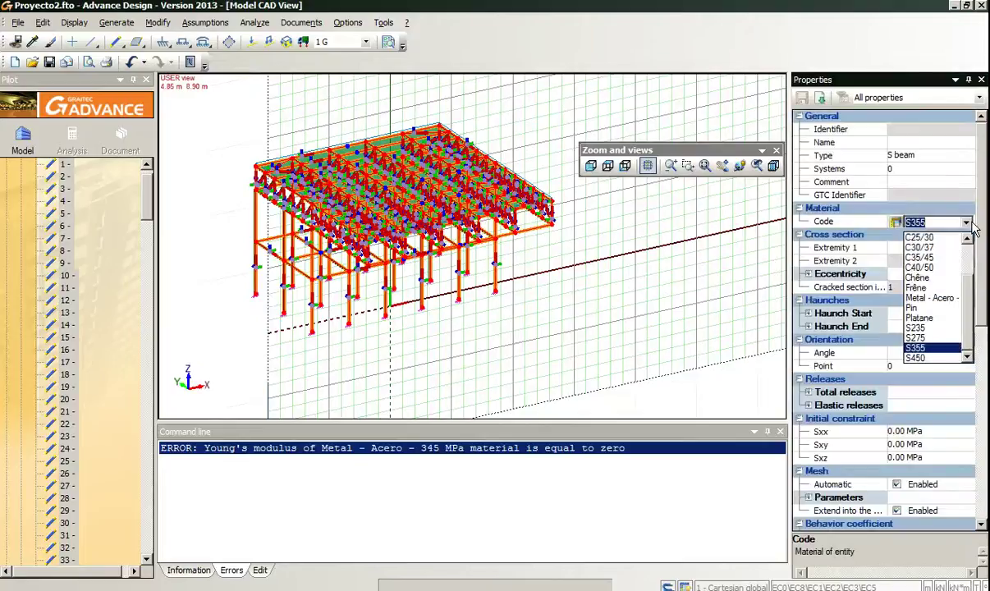
{"action": "left_click", "coordinate": [937, 349]}
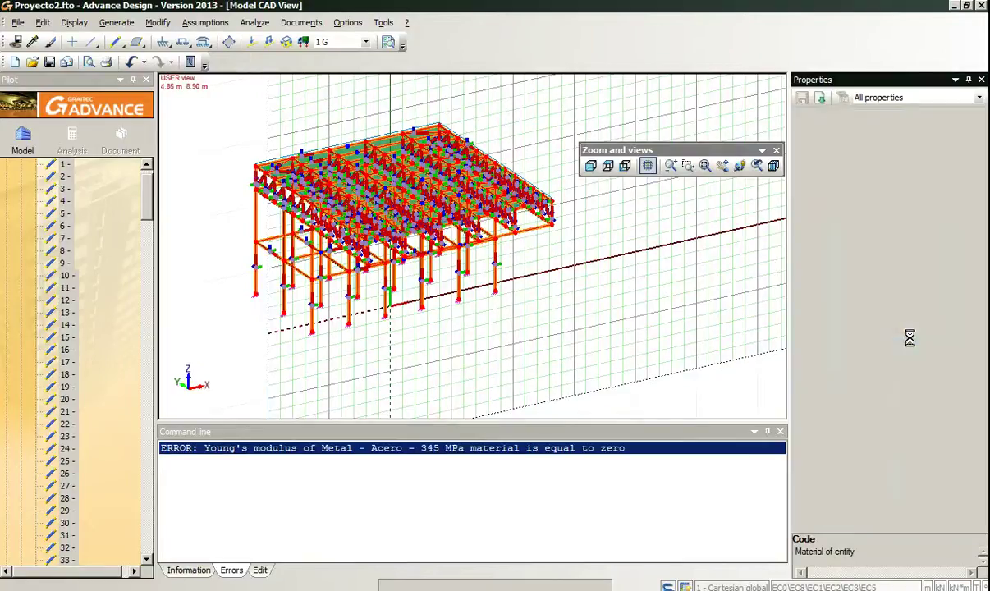
{"action": "key", "text": "Escape"}
Run the analysis with Steel calculation included
{"action": "left_click", "coordinate": [72, 139]}
{"action": "left_click", "coordinate": [539, 289]}
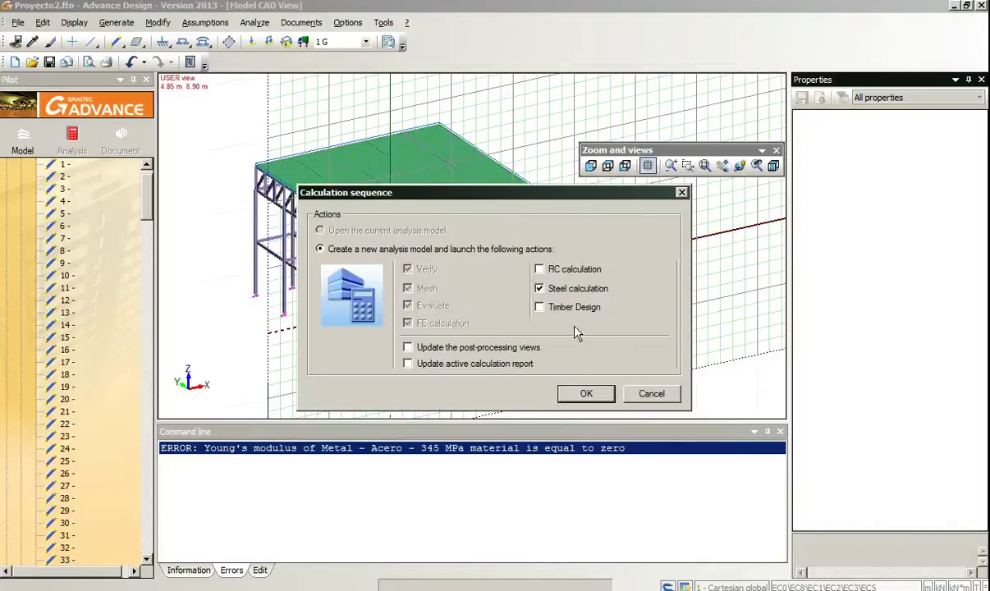
{"action": "left_click", "coordinate": [585, 394]}
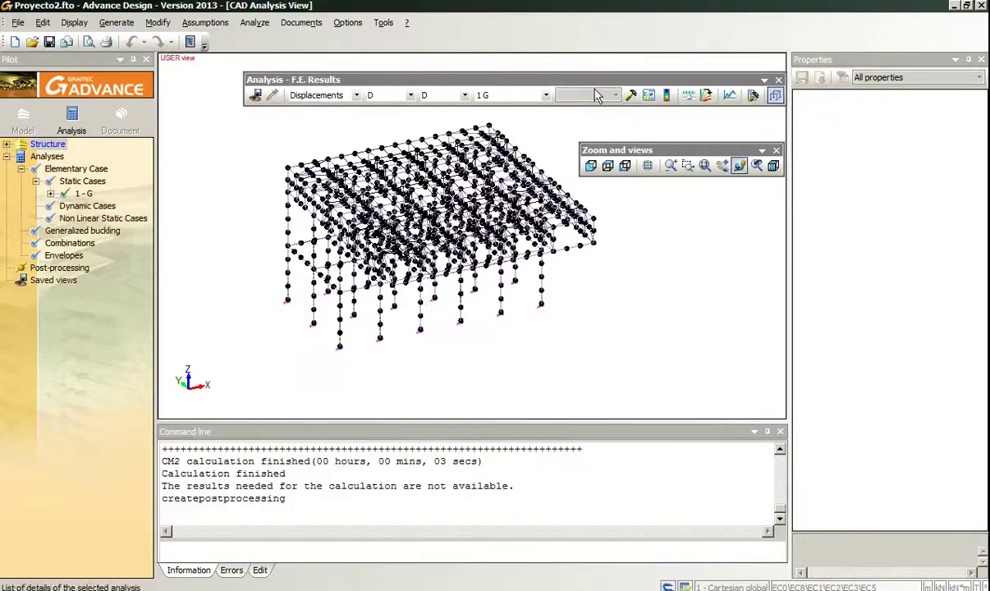
Generate the displacement colour map, peaking at 3.79 cm, and orbit to view the deflected side
{"action": "left_click", "coordinate": [631, 95]}
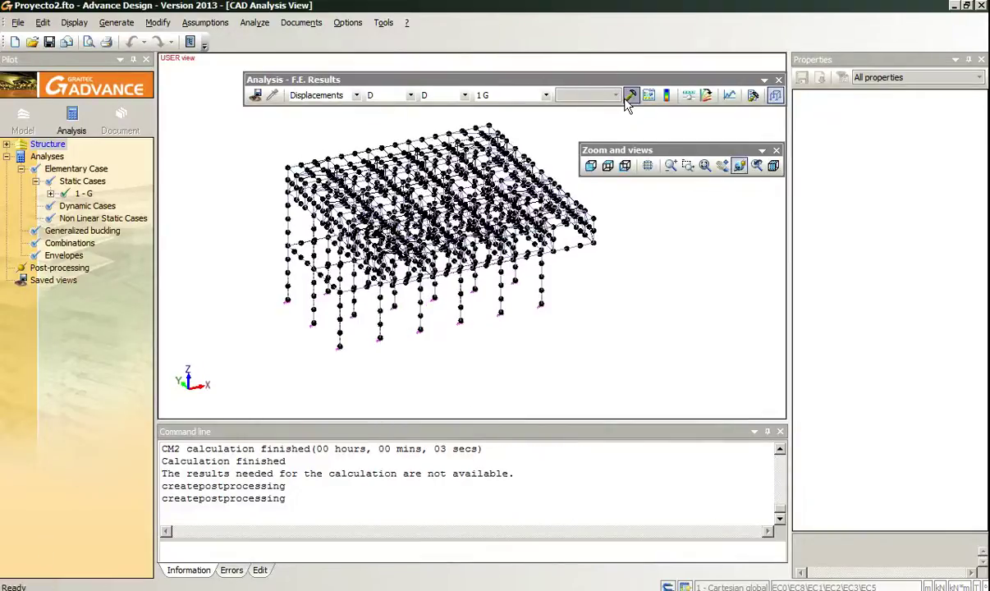
{"action": "left_click", "coordinate": [739, 166]}
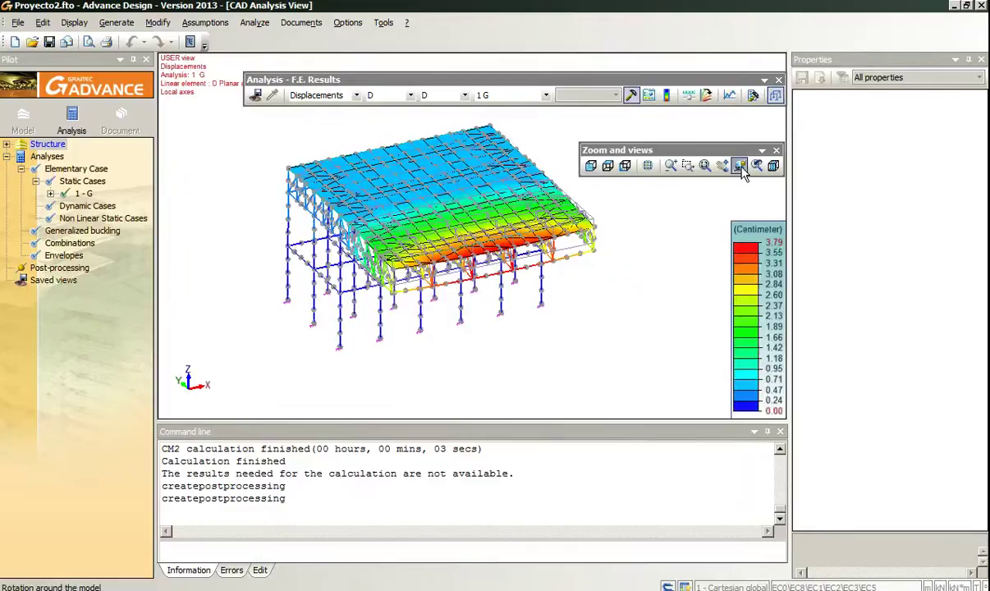
{"action": "mouse_move", "coordinate": [681, 223]}
{"action": "left_mouse_down"}
{"action": "mouse_move", "coordinate": [558, 224]}
{"action": "mouse_move", "coordinate": [490, 205]}
{"action": "mouse_move", "coordinate": [491, 294]}
{"action": "left_mouse_up"}
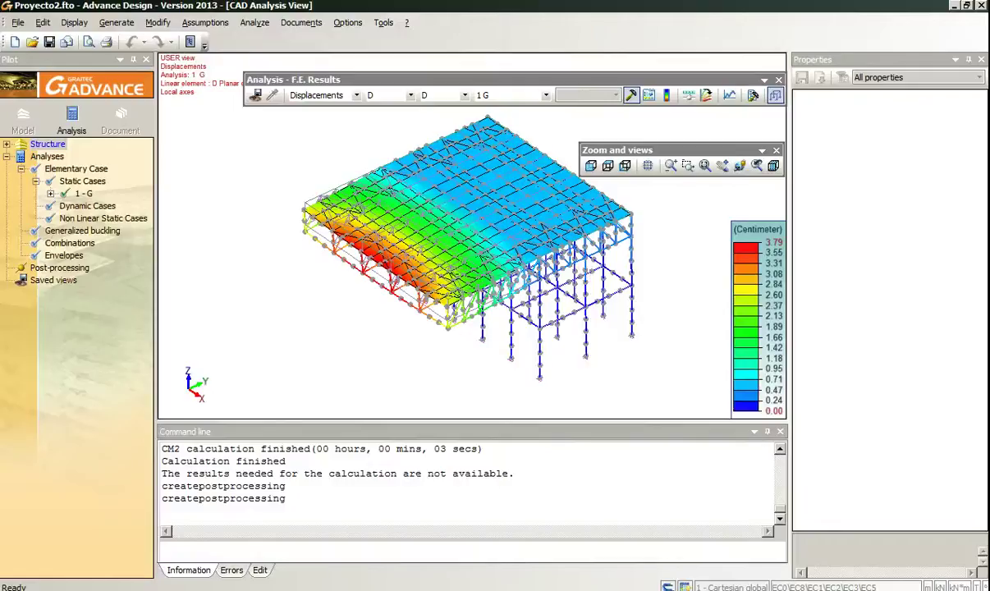